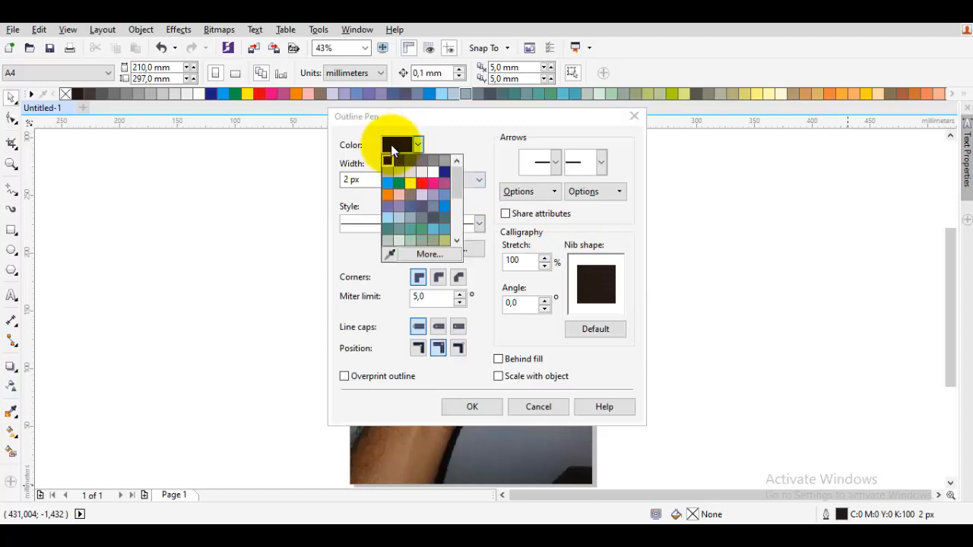
click(415, 188)
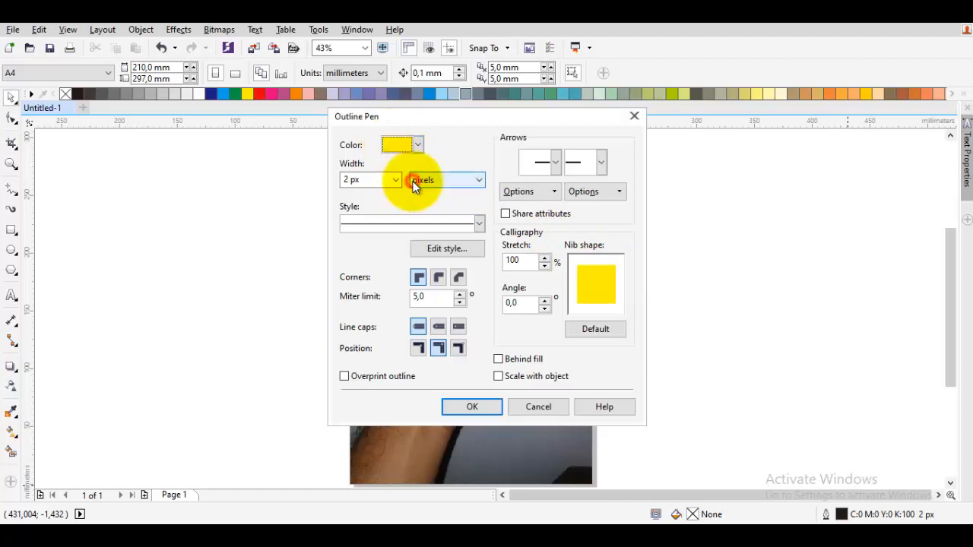
click(403, 146)
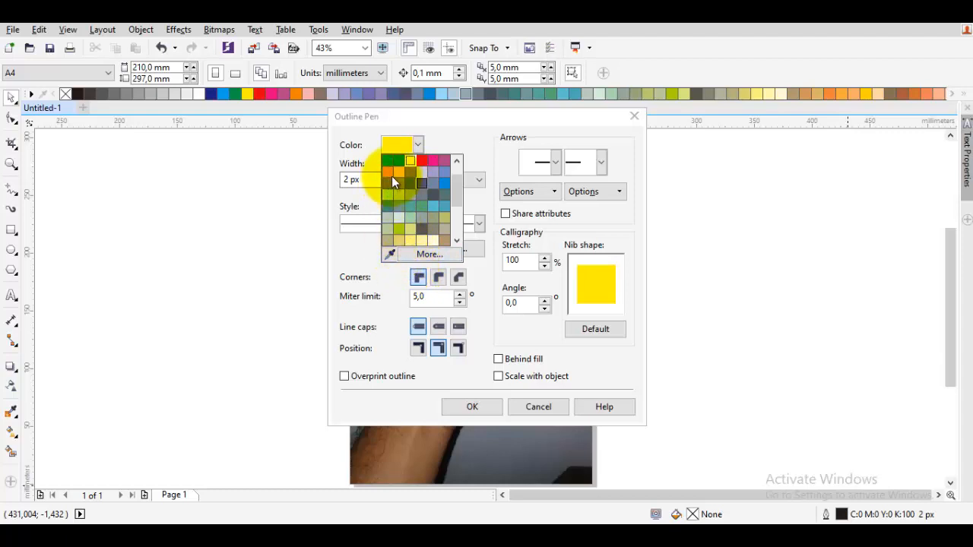
drag(460, 191, 461, 171)
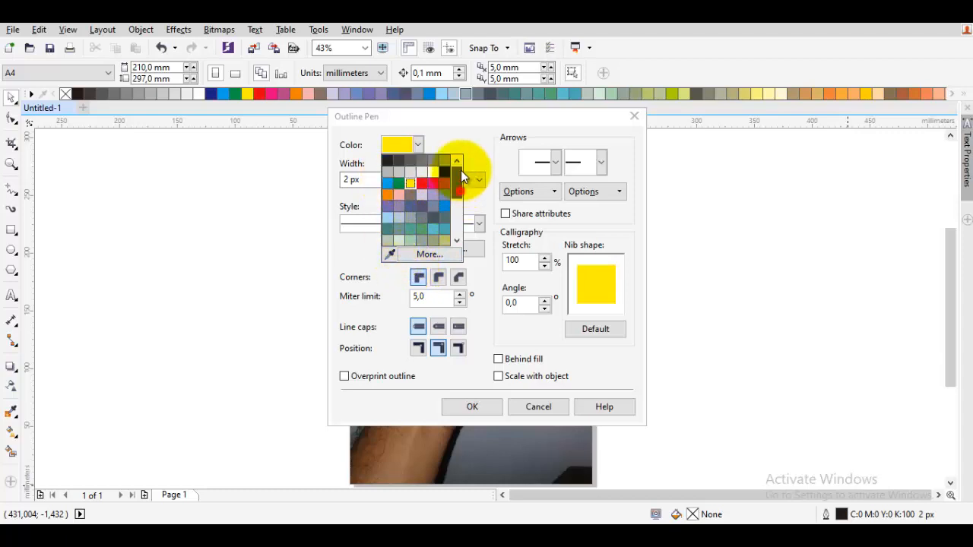
click(387, 163)
Set the outline pen width to 45 px with rounded corners and apply the settings
click(396, 180)
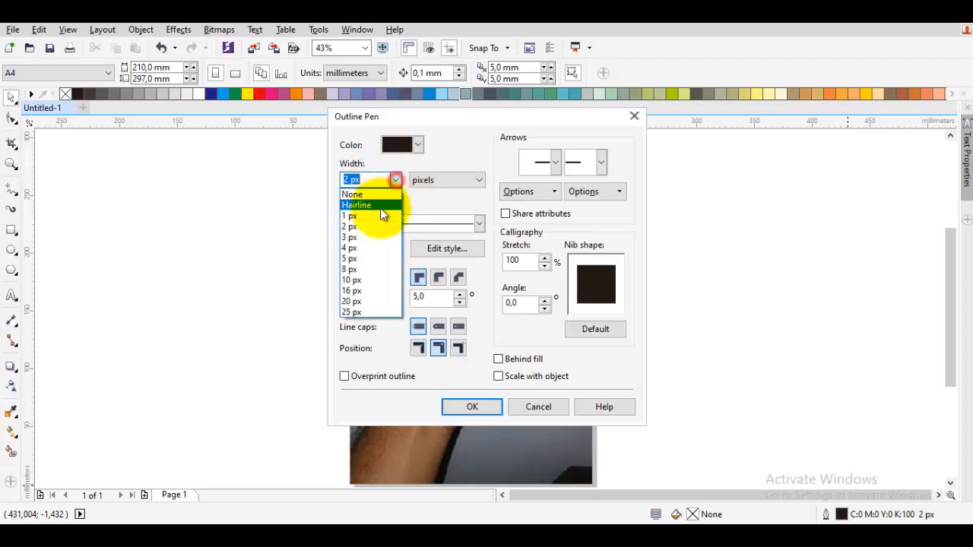
click(364, 178)
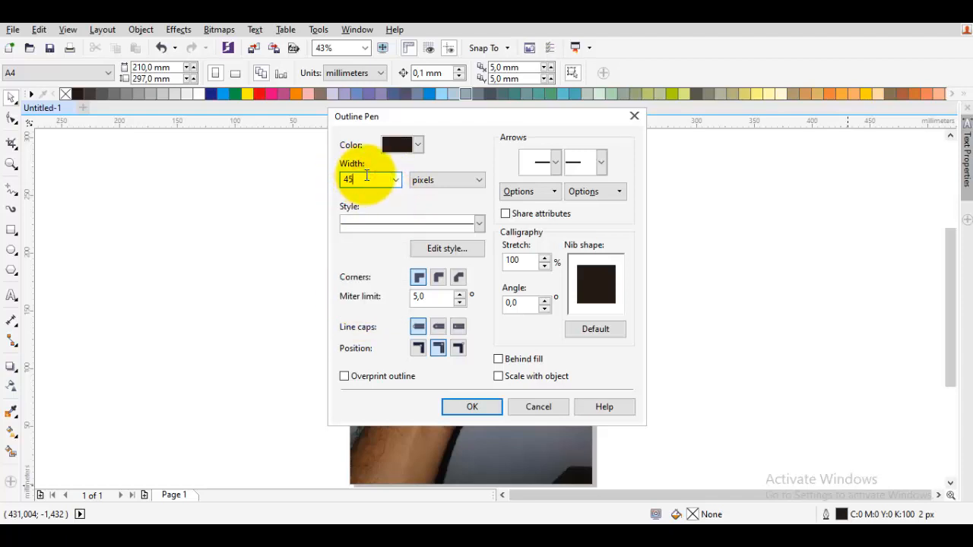
click(439, 278)
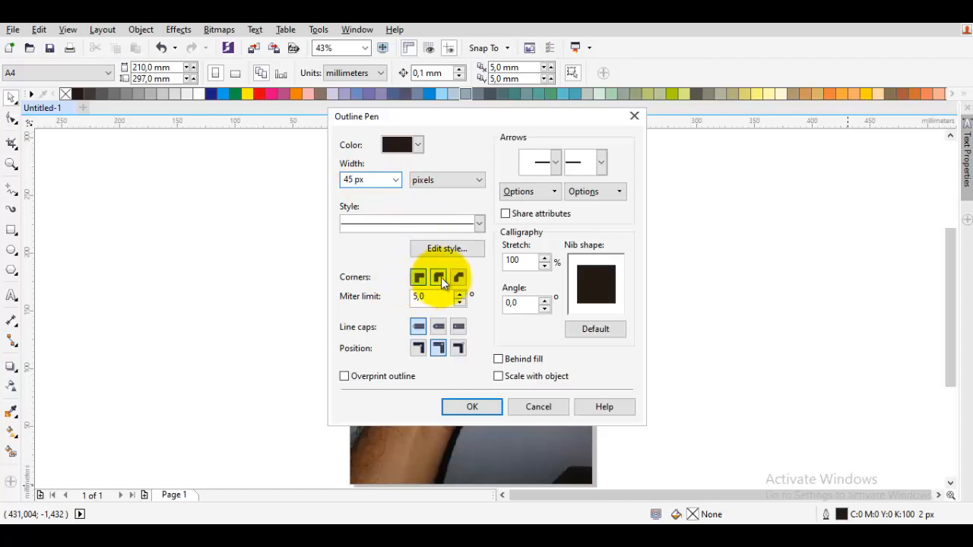
click(478, 411)
Start a Pen tool curve at the photo's left edge and trace the forearm's thumb side up to the wrist
scroll(684, 401, up, 2)
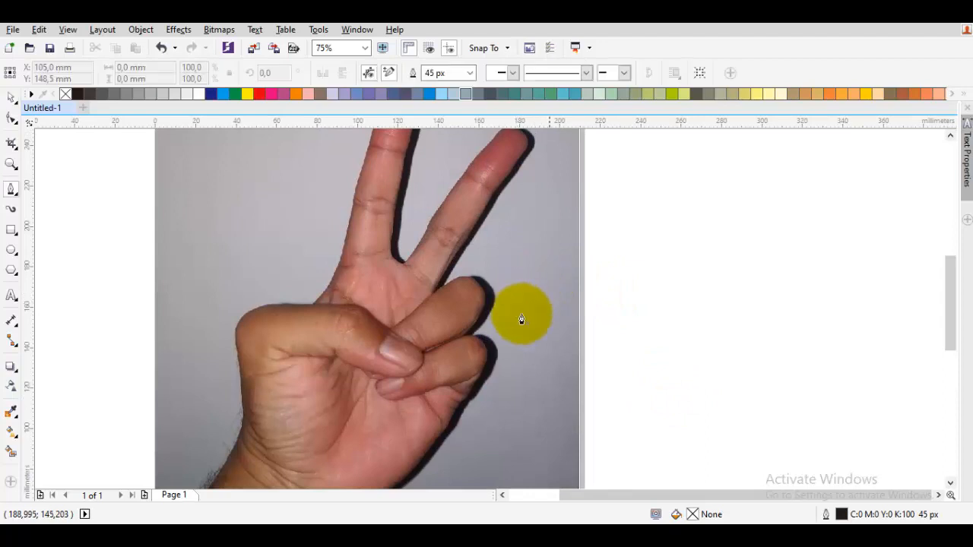
drag(544, 365, 654, 289)
drag(470, 417, 571, 221)
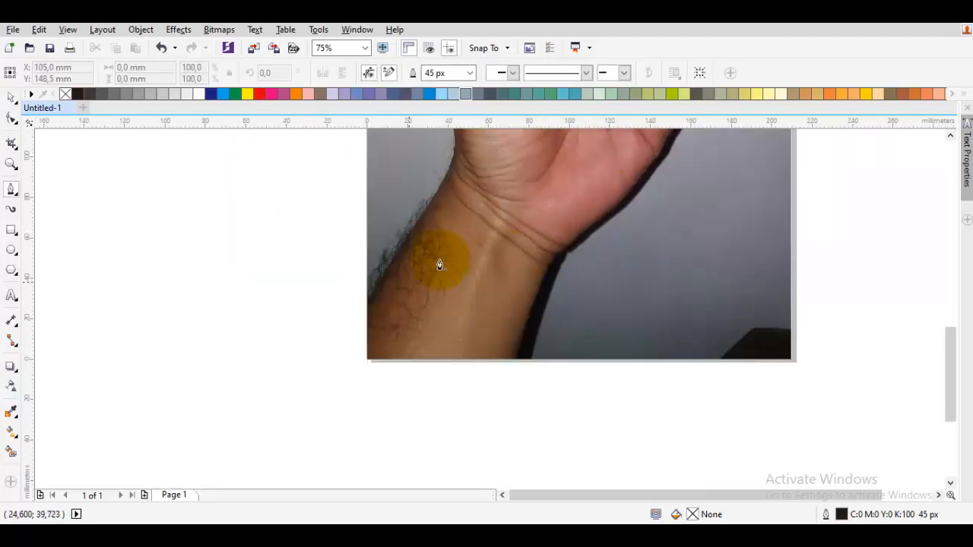
drag(366, 305, 435, 192)
drag(450, 153, 471, 272)
scroll(455, 339, up, 1)
drag(450, 187, 449, 355)
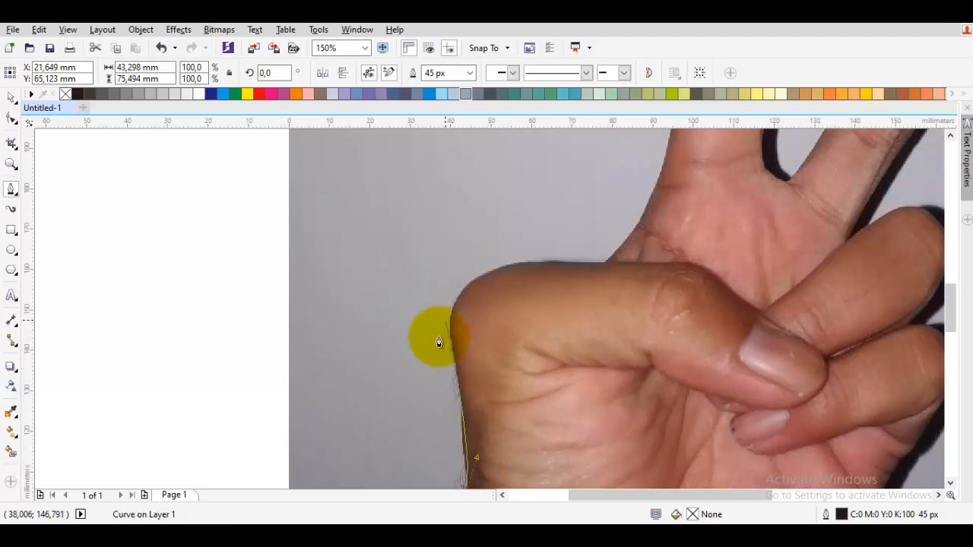
Continue the curve around the thumb's knuckle and along its upper edge to where it meets the palm
drag(453, 307, 467, 260)
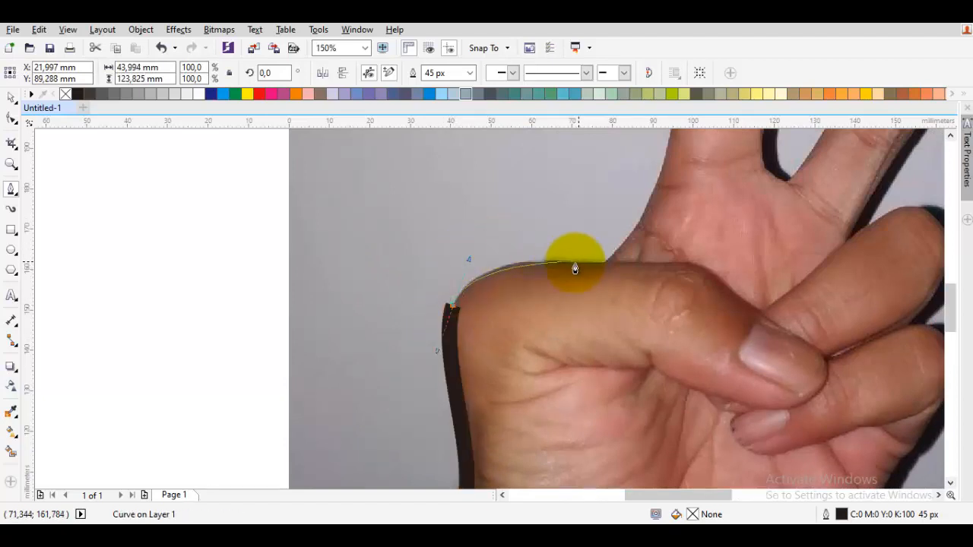
scroll(578, 263, up, 1)
click(622, 269)
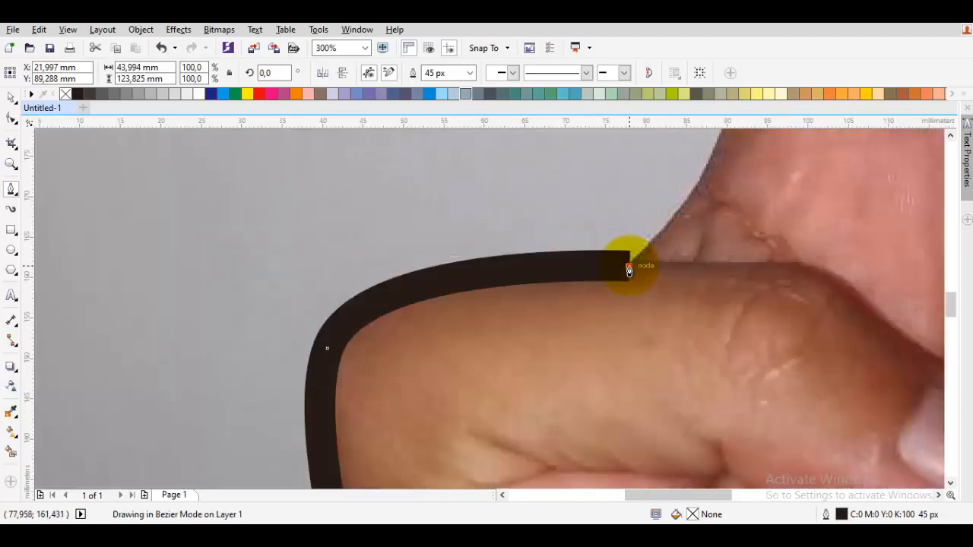
Trace the index finger's thumb-side edge from the top of the thumb to the fingertip
scroll(624, 278, down, 1)
drag(676, 217, 655, 295)
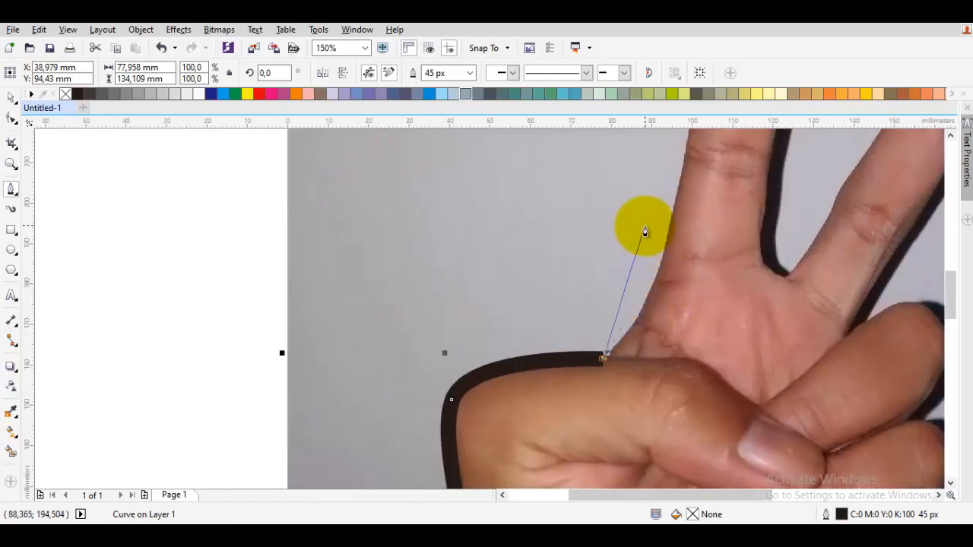
drag(644, 227, 640, 295)
drag(675, 235, 676, 242)
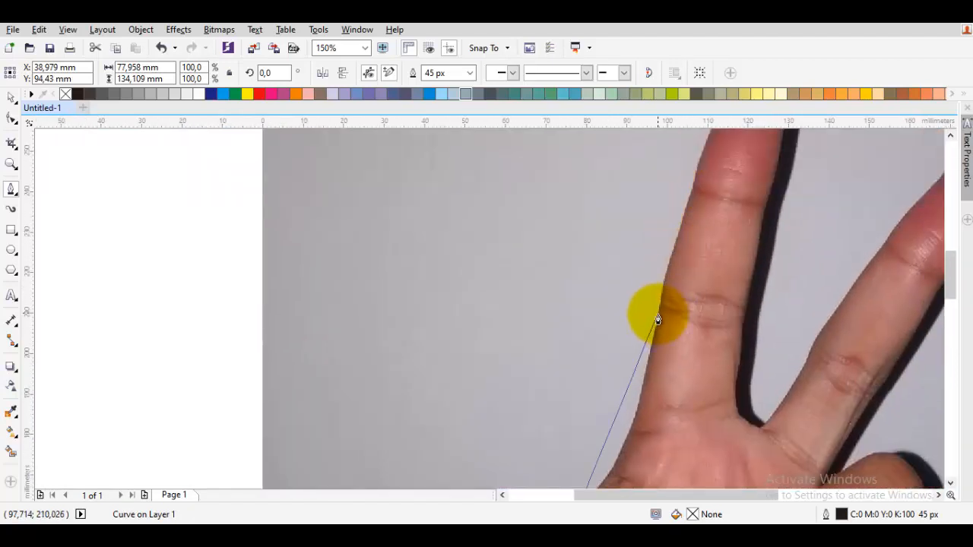
drag(656, 313, 662, 267)
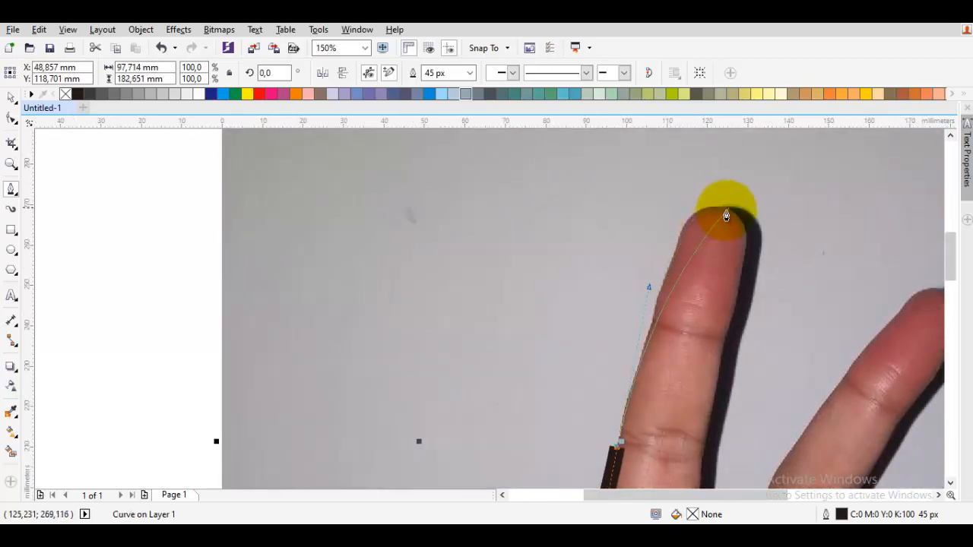
drag(726, 210, 757, 238)
Trace the other side of the index finger down to the gap between the two raised fingers
drag(718, 389, 742, 334)
key(ctrl+z)
drag(742, 185, 797, 207)
scroll(771, 326, down, 2)
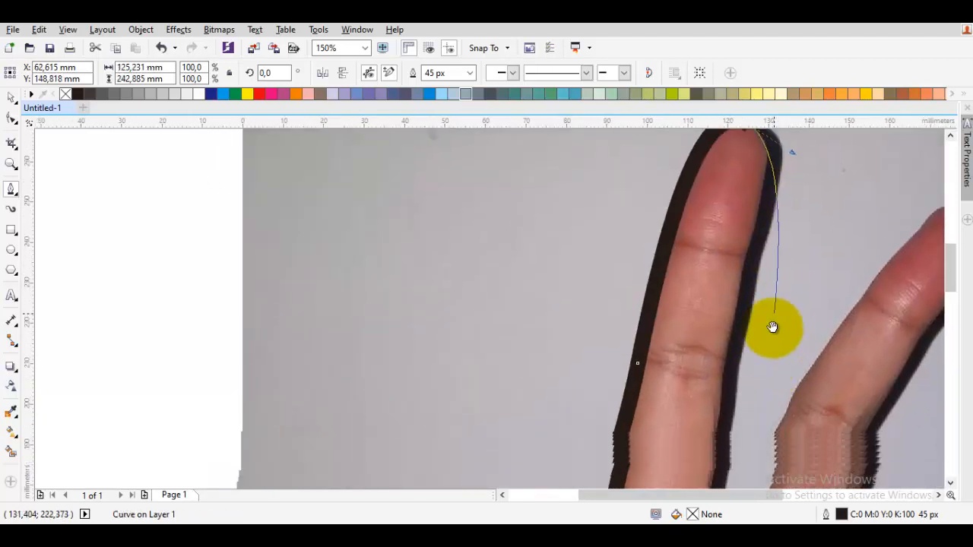
click(732, 307)
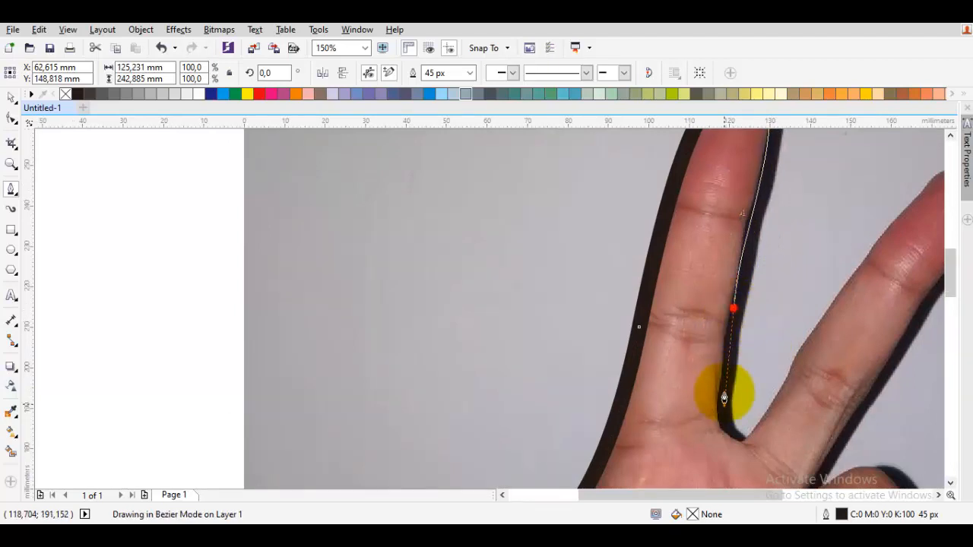
mouse_move(713, 421)
mouse_down()
mouse_move(721, 439)
mouse_move(745, 450)
mouse_up()
Trace around the raised middle finger, over its tip and down to the folded ring finger
scroll(810, 338, down, 1)
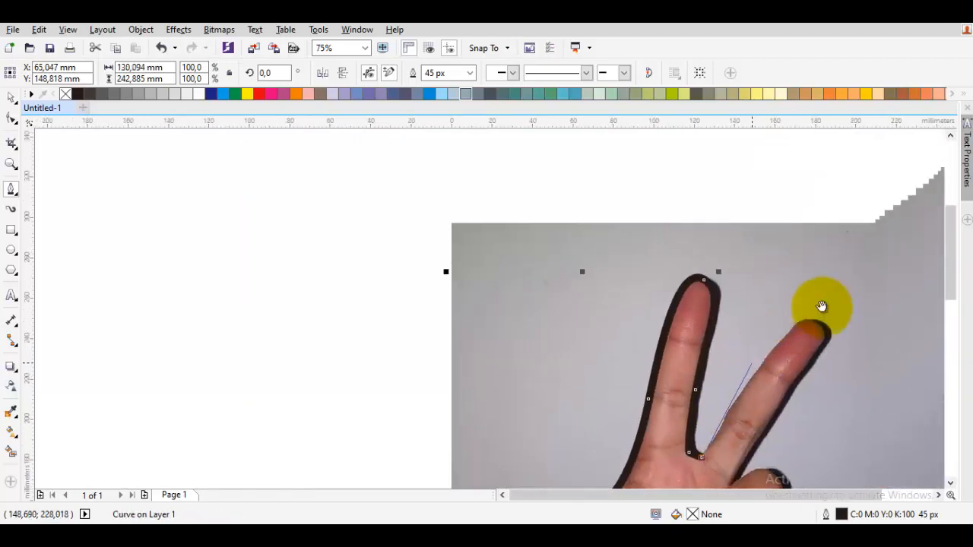
drag(809, 321, 842, 327)
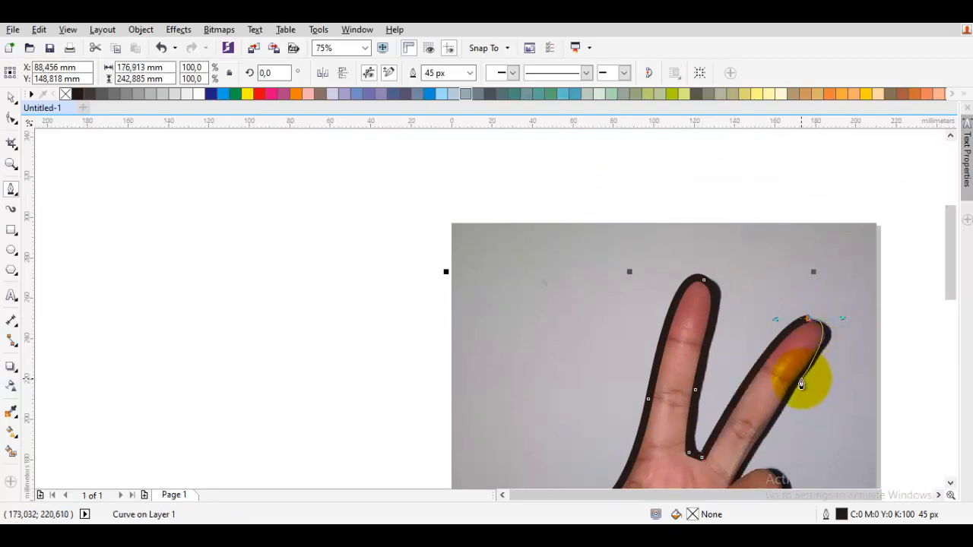
drag(799, 386, 782, 412)
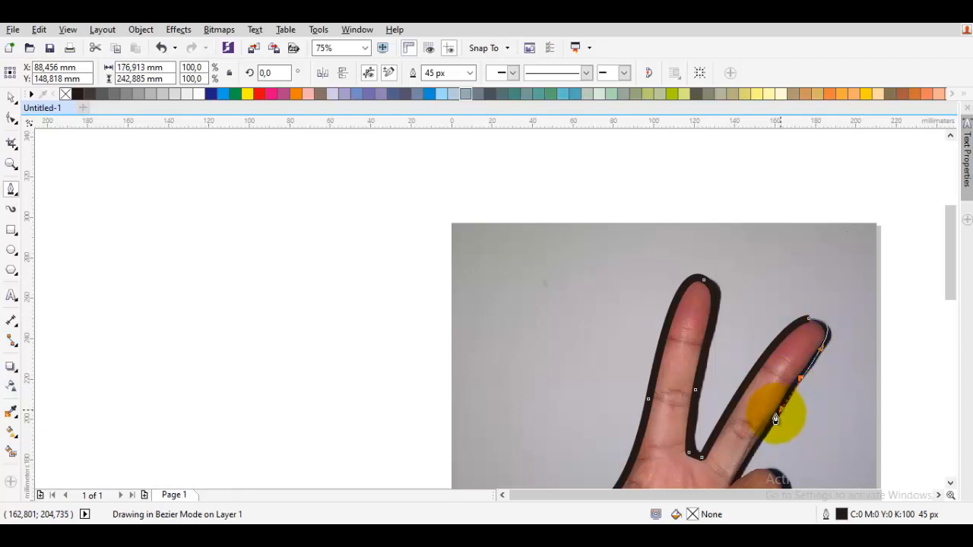
scroll(732, 487, up, 1)
mouse_move(753, 465)
mouse_down()
mouse_move(732, 362)
mouse_move(801, 366)
mouse_move(825, 413)
mouse_move(797, 402)
mouse_move(777, 444)
mouse_up()
click(715, 380)
Continue the outline around the outer edges of the folded ring and little fingers
scroll(821, 409, down, 1)
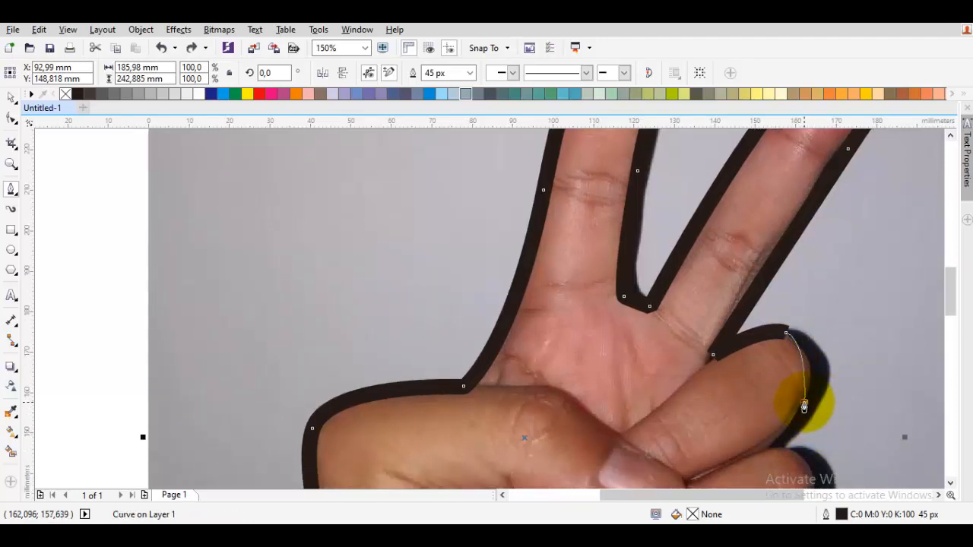
mouse_move(805, 406)
mouse_down()
mouse_move(778, 447)
mouse_move(742, 367)
mouse_move(749, 399)
mouse_up()
click(771, 449)
drag(739, 450, 763, 348)
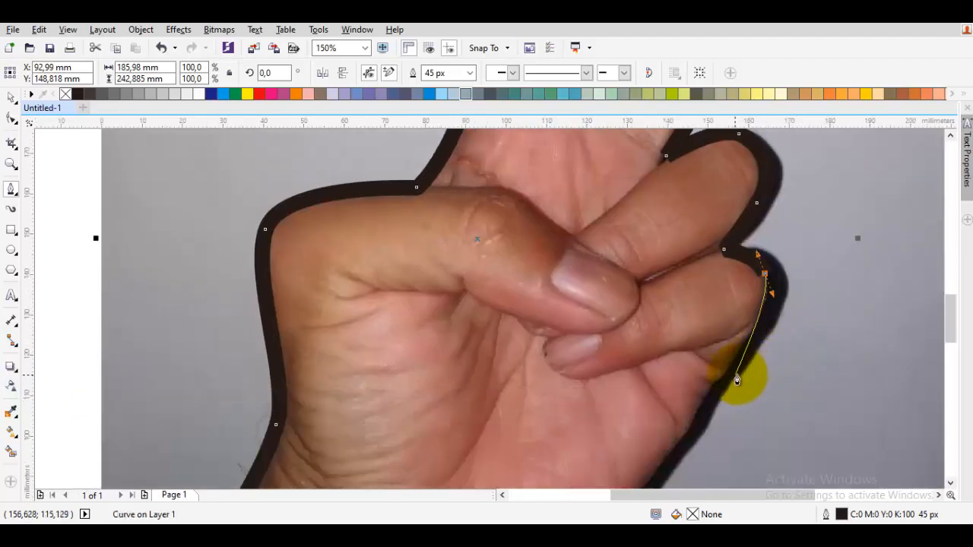
Trace the outer edge of the palm just below the little finger
drag(705, 394, 663, 441)
key(ctrl+z)
drag(710, 397, 675, 449)
scroll(675, 450, down, 1)
mouse_move(649, 485)
mouse_down()
mouse_move(723, 378)
mouse_move(739, 372)
mouse_move(686, 400)
mouse_up()
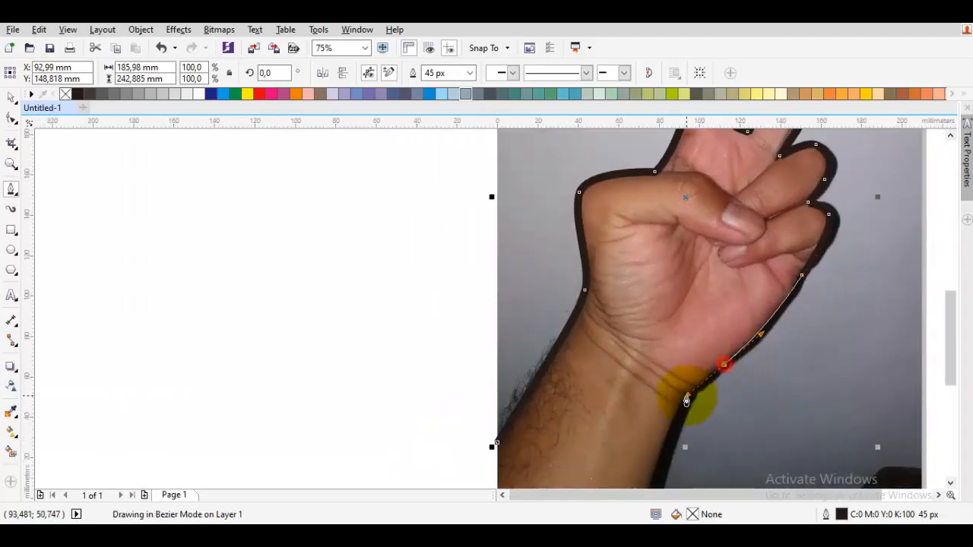
mouse_move(672, 438)
mouse_down()
mouse_move(694, 370)
mouse_move(663, 434)
mouse_up()
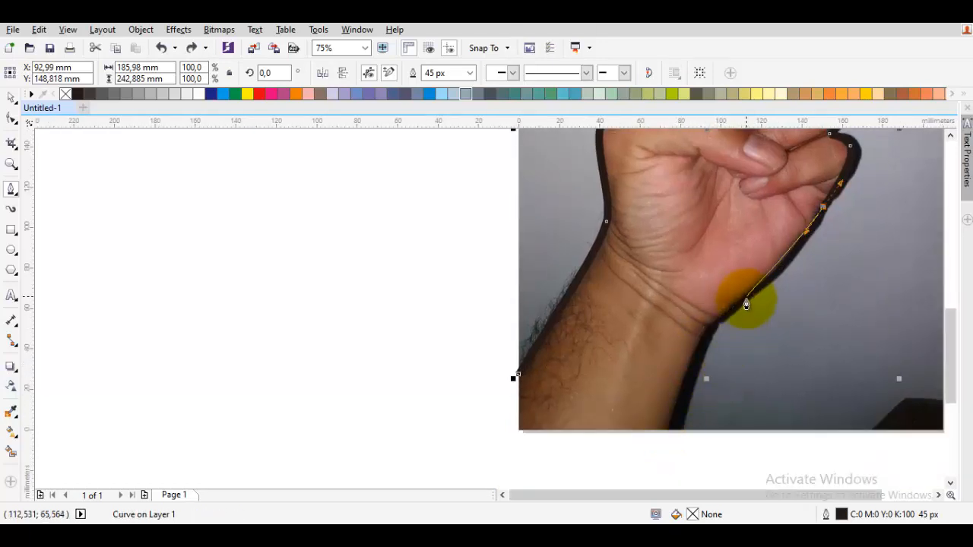
drag(746, 301, 702, 337)
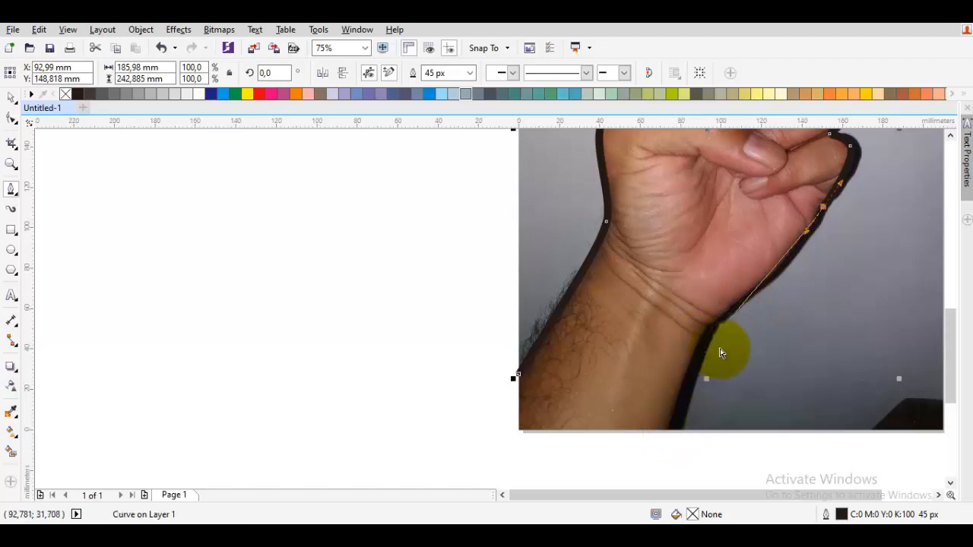
Trace past the wrist down to the photo's bottom edge, then along it to the lower-left corner and close the outline
drag(736, 307, 690, 346)
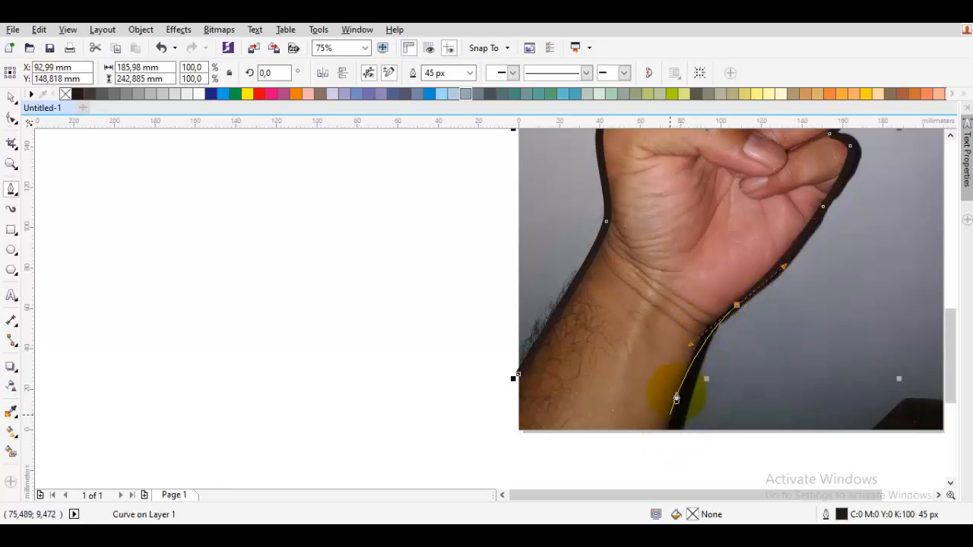
click(667, 434)
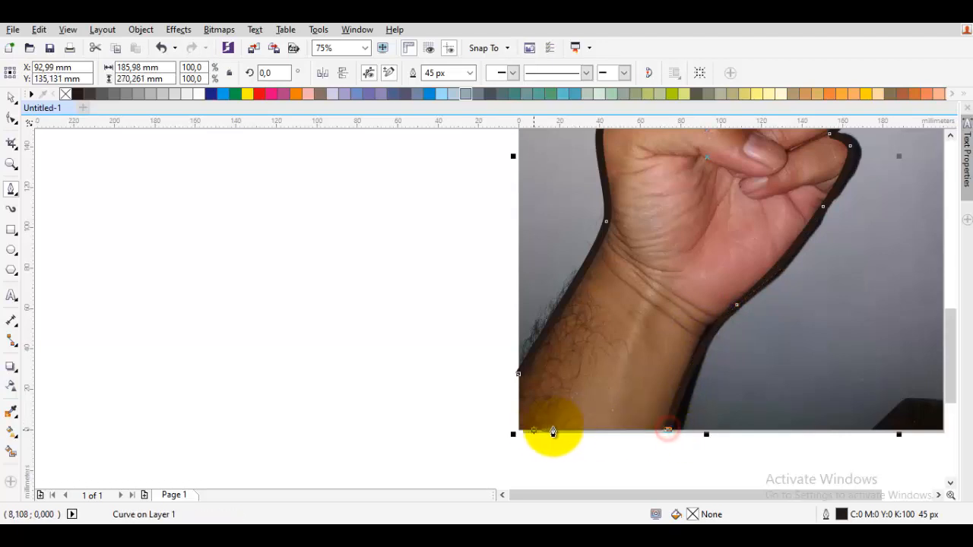
click(515, 432)
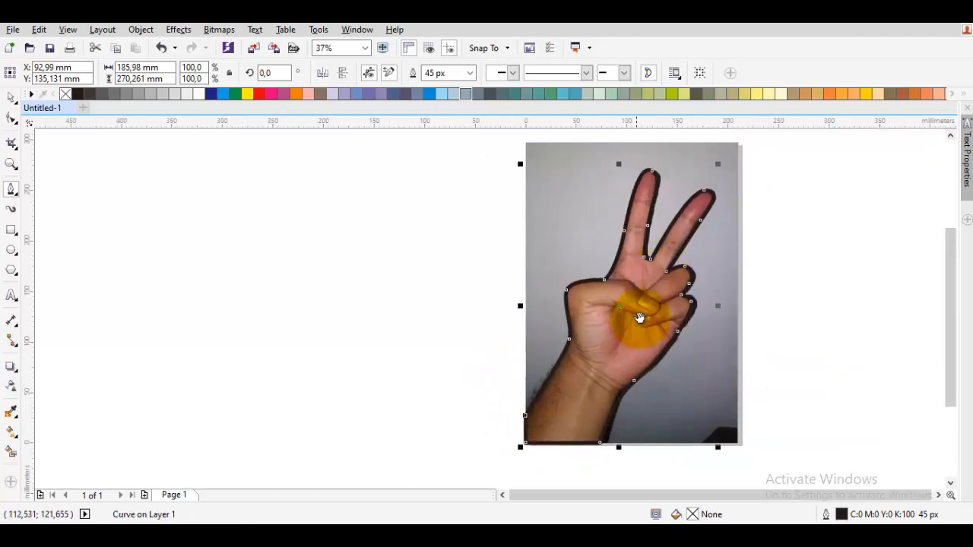
Edit the hand outline's nodes and adjust the index fingertip node and its curve handle to fit the finger
scroll(625, 261, up, 2)
drag(644, 230, 597, 303)
key(space)
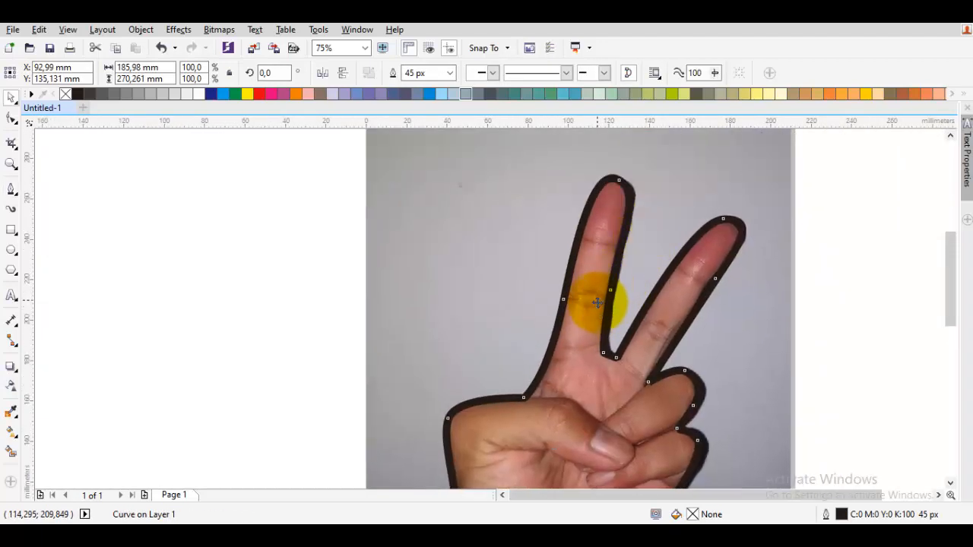
double_click(597, 303)
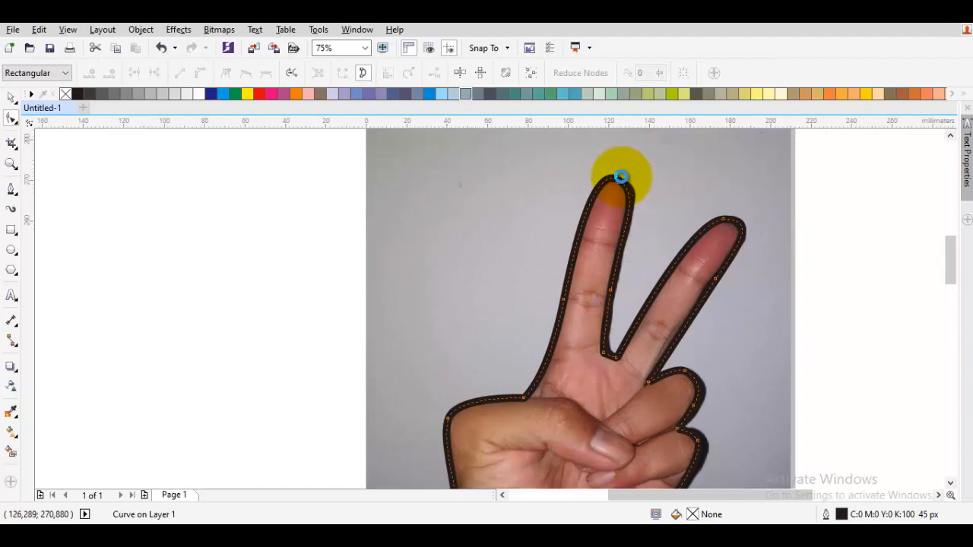
scroll(620, 190, up, 4)
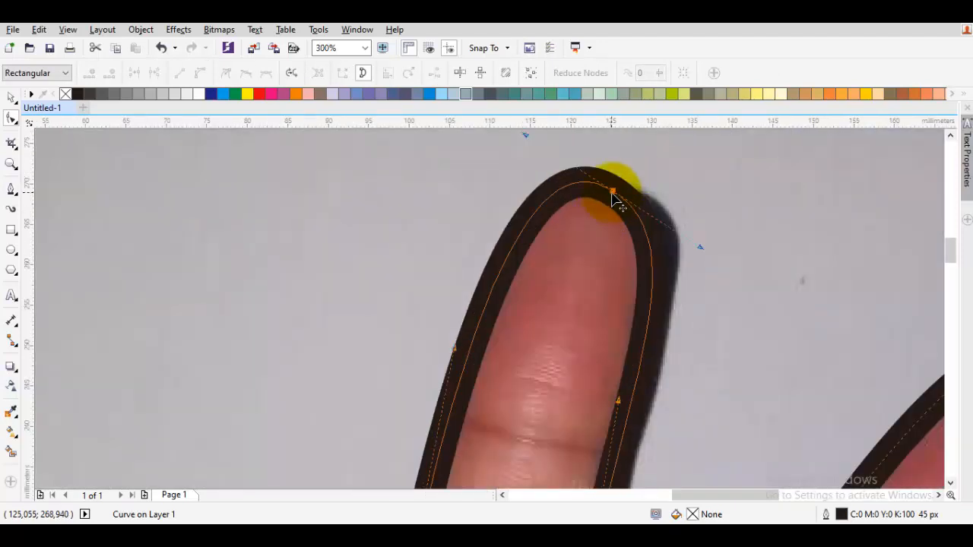
drag(612, 195, 606, 188)
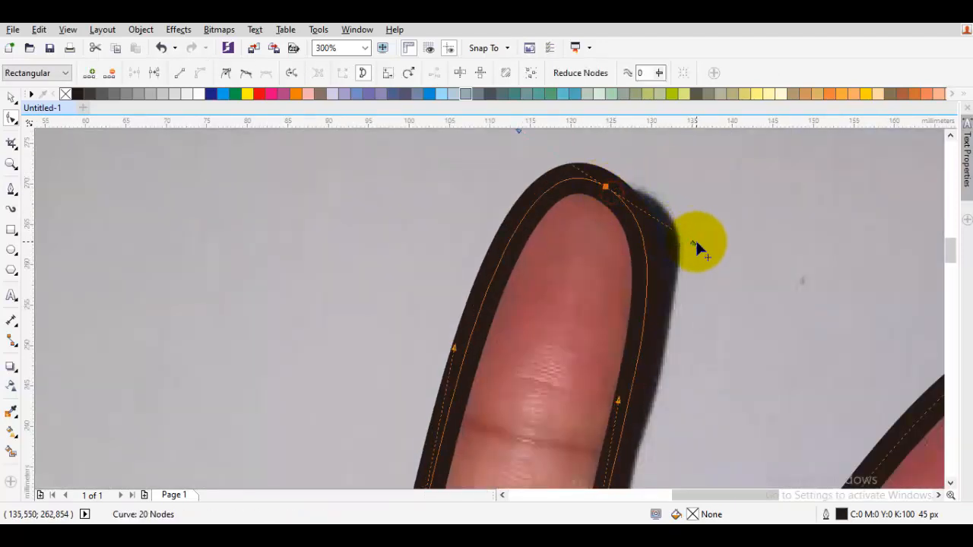
mouse_move(695, 242)
mouse_down()
mouse_move(702, 217)
mouse_move(699, 228)
mouse_up()
Reshape the outline at the middle fingertip and move the node on that finger's outer side further down its edge
scroll(707, 242, down, 4)
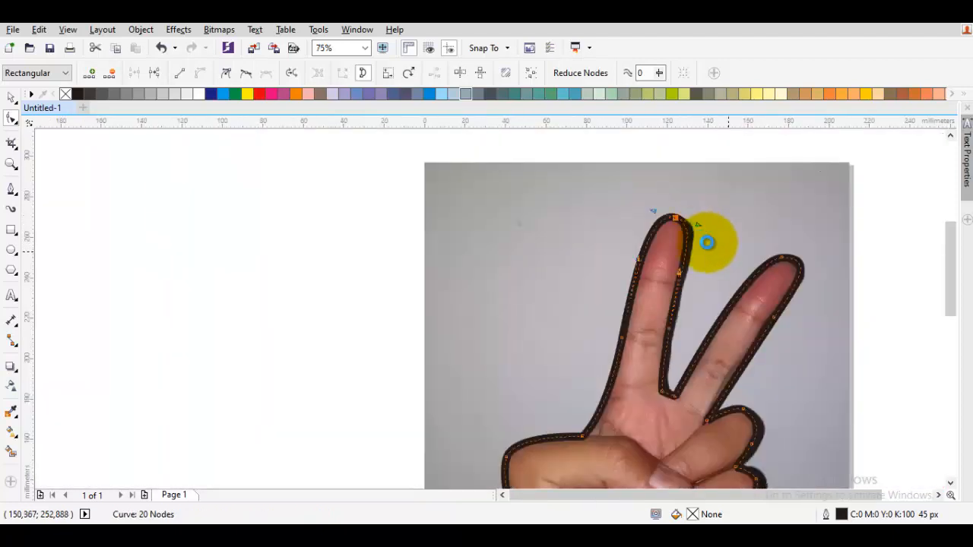
scroll(584, 241, up, 2)
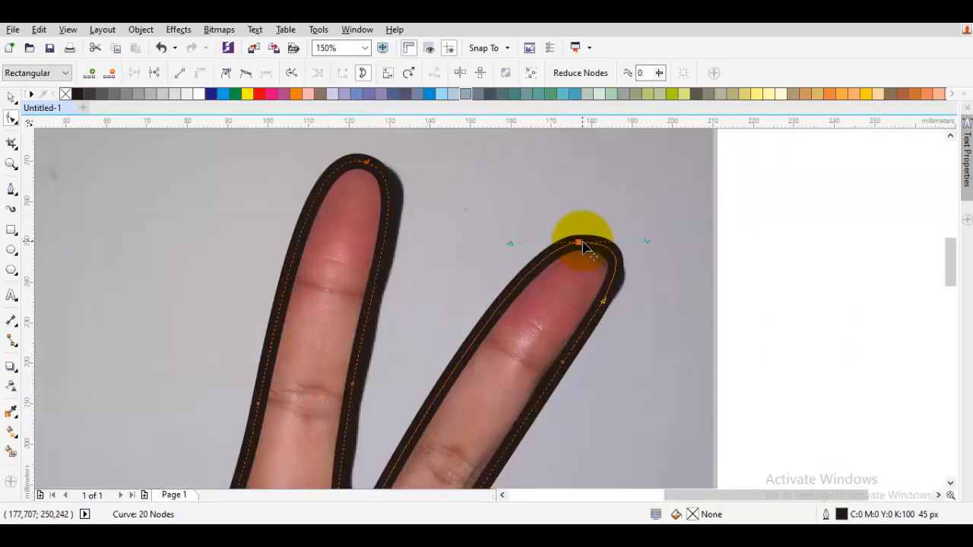
drag(583, 244, 635, 265)
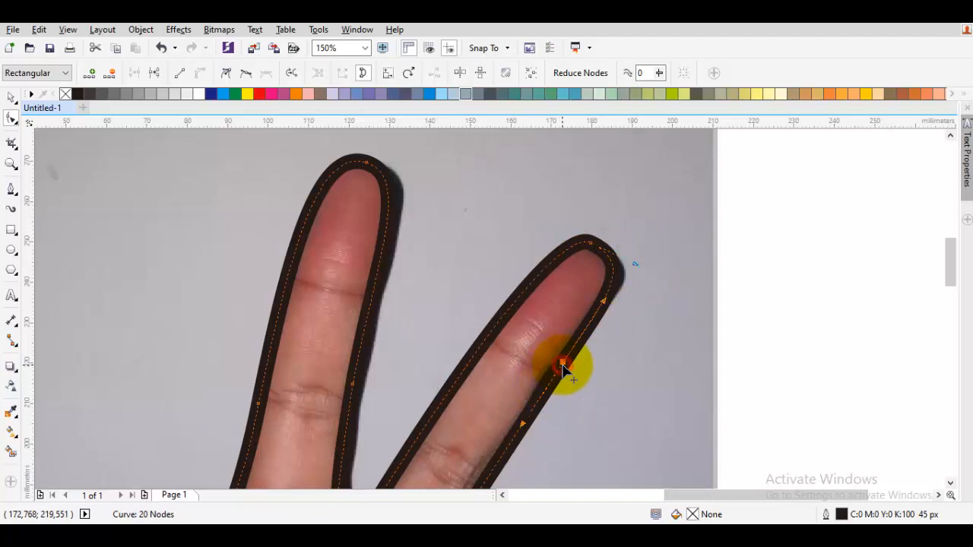
drag(563, 366, 550, 383)
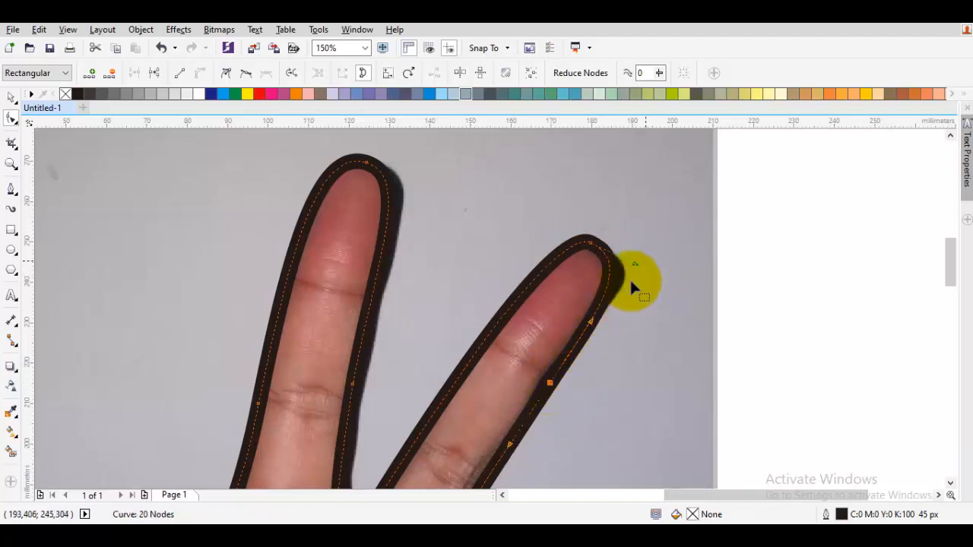
Fine-tune the curve handle at the middle finger's outer edge and reopen the hand outline's nodes around the folded ring finger
drag(639, 264, 638, 268)
key(space)
scroll(614, 282, down, 2)
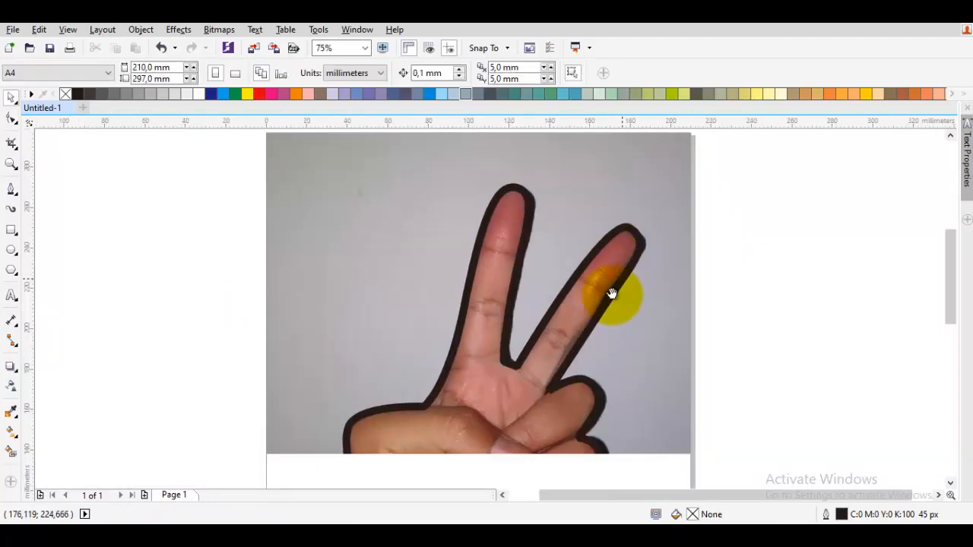
key(F10)
scroll(589, 319, down, 2)
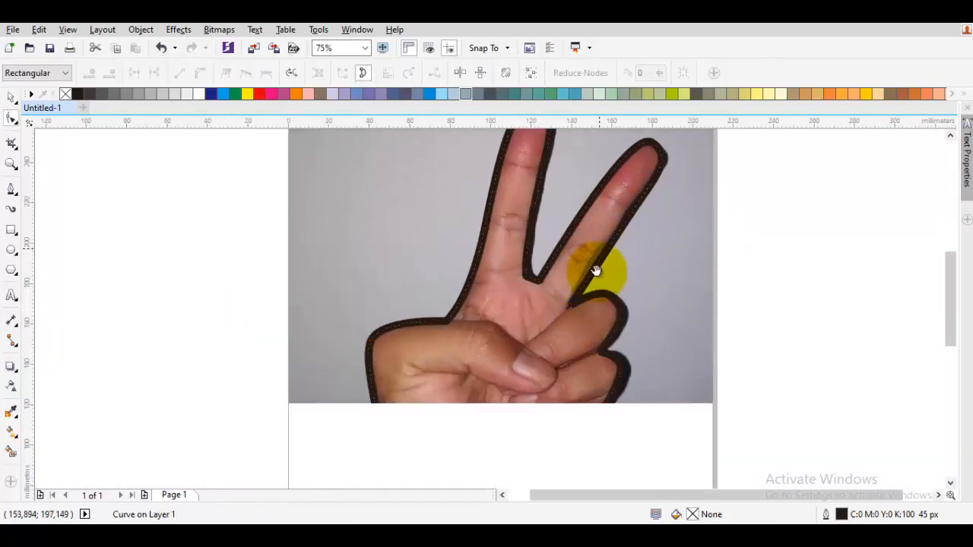
scroll(601, 325, up, 2)
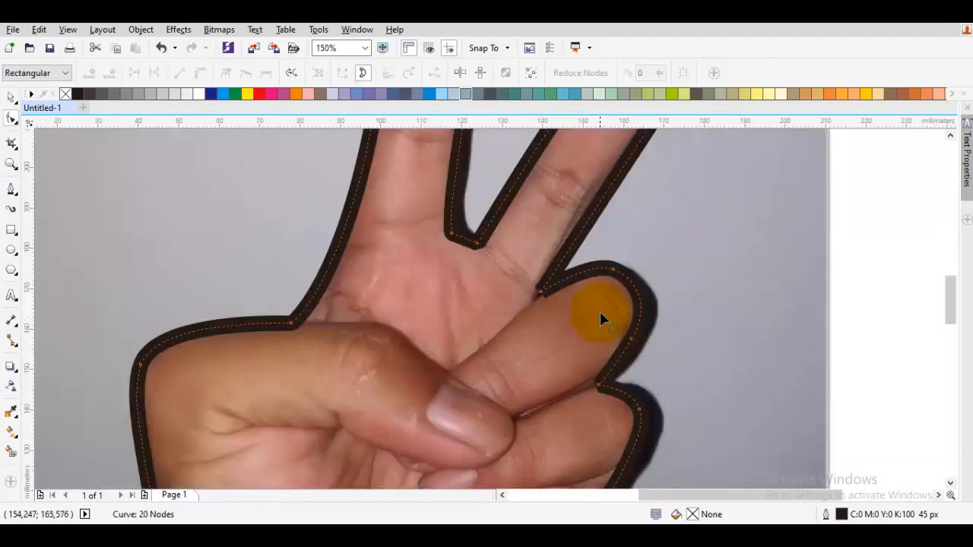
Try to delete the hand outline's node at the tip of the folded ring finger
double_click(614, 269)
drag(646, 319, 613, 275)
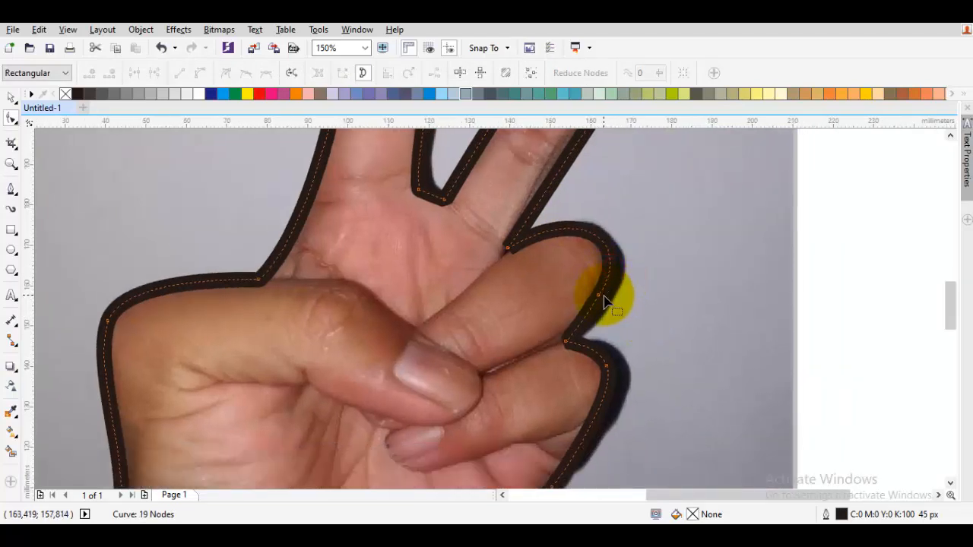
key(ctrl+z)
Delete the hand outline's node on the outer side of the folded ring finger and finish the node editing
double_click(600, 294)
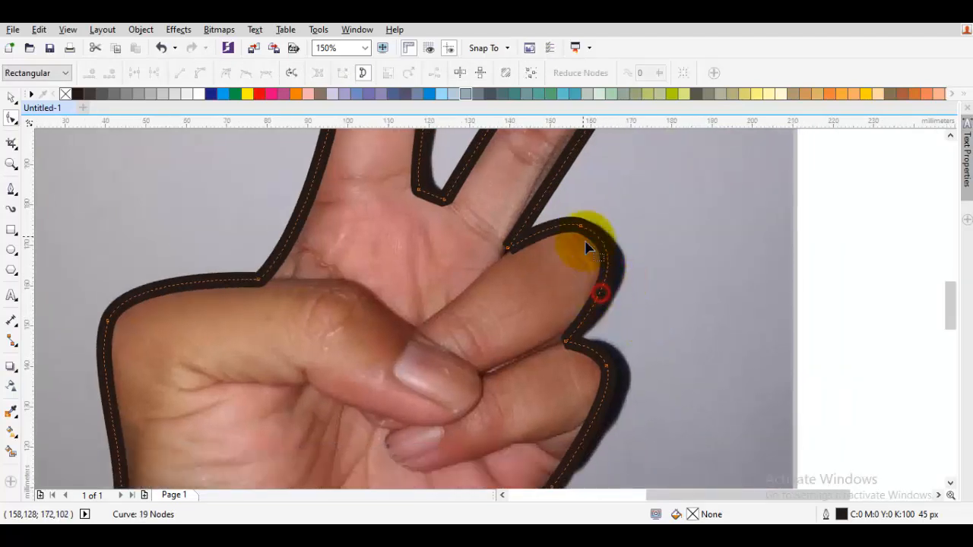
drag(640, 380, 615, 316)
key(space)
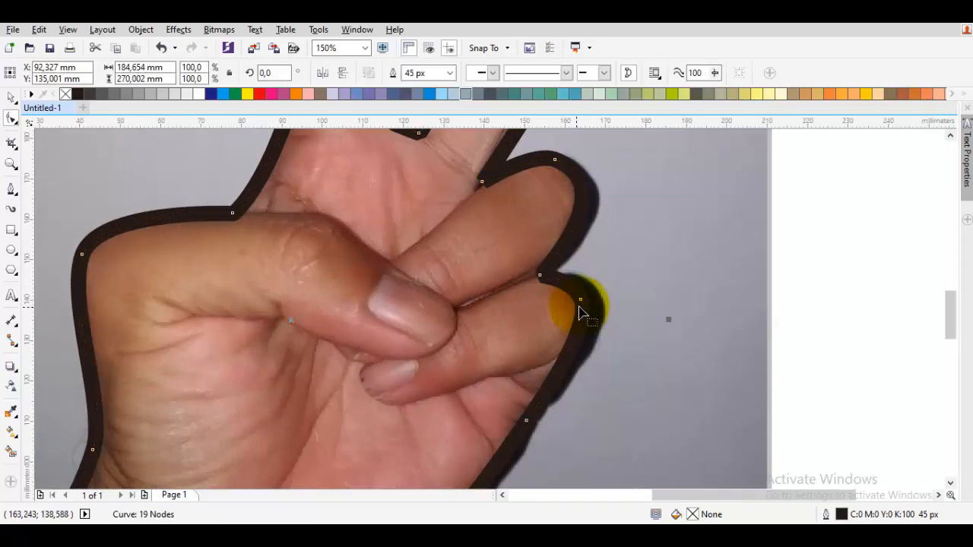
key(Escape)
Start a Bezier line at the outline node where the thumb meets the palm and trace the thumb's upper edge
scroll(582, 311, down, 1)
click(503, 338)
drag(479, 279, 512, 297)
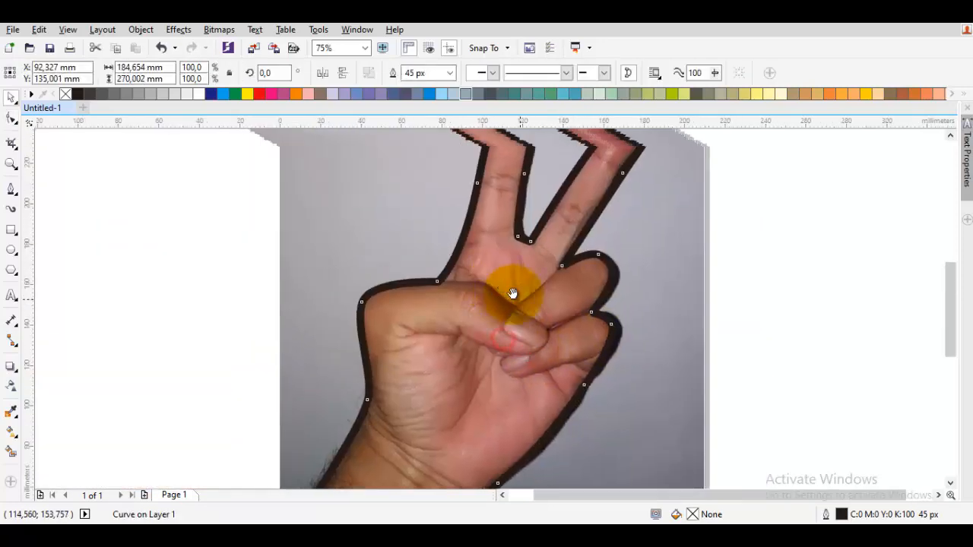
scroll(505, 292, up, 1)
scroll(505, 291, down, 2)
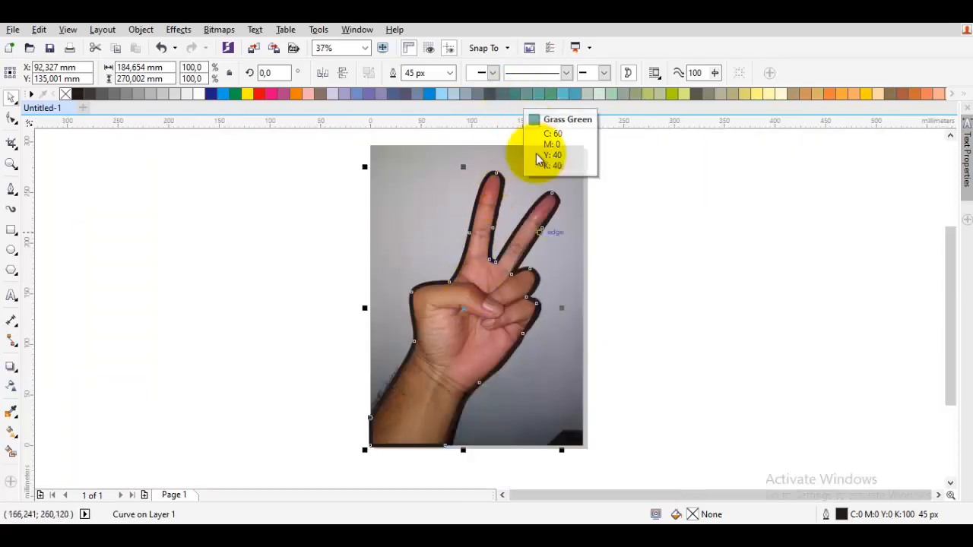
scroll(514, 309, up, 2)
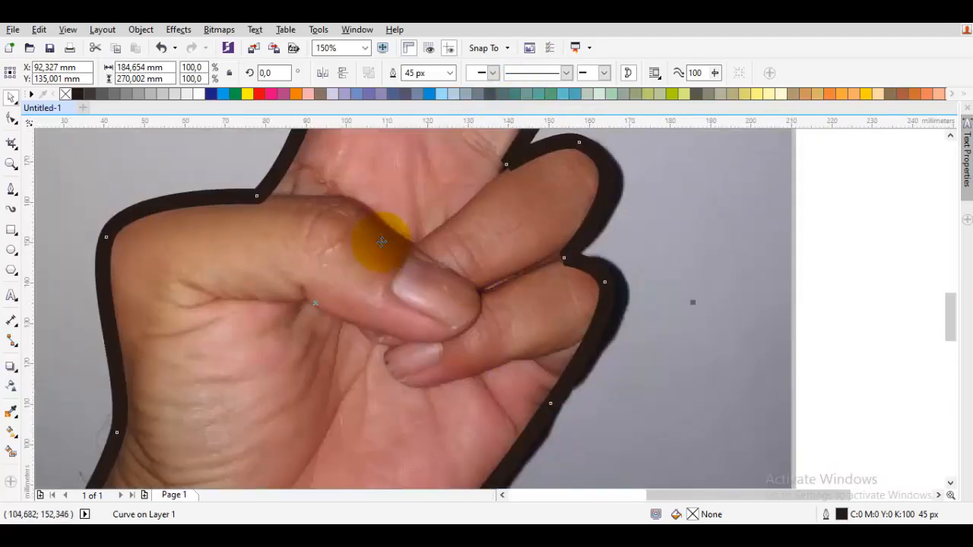
key(F10)
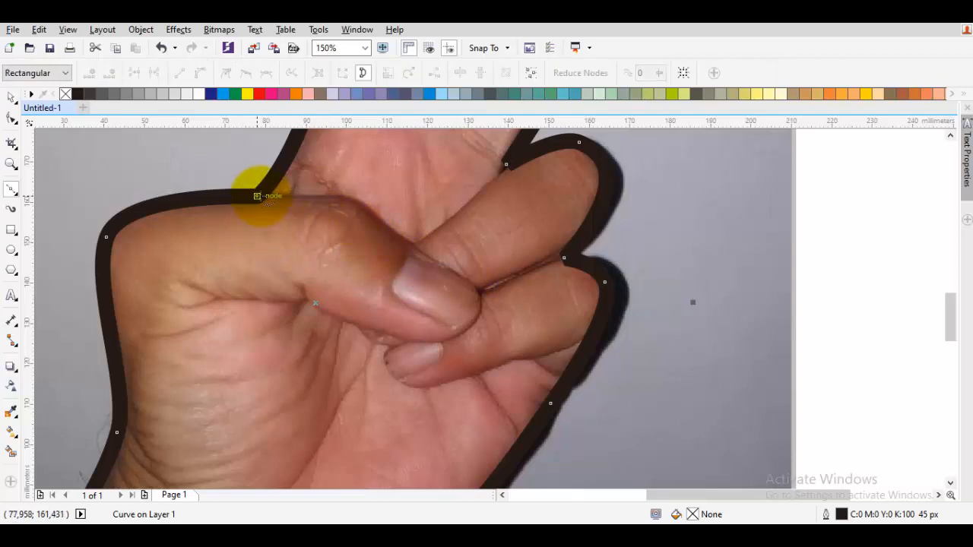
drag(290, 191, 347, 189)
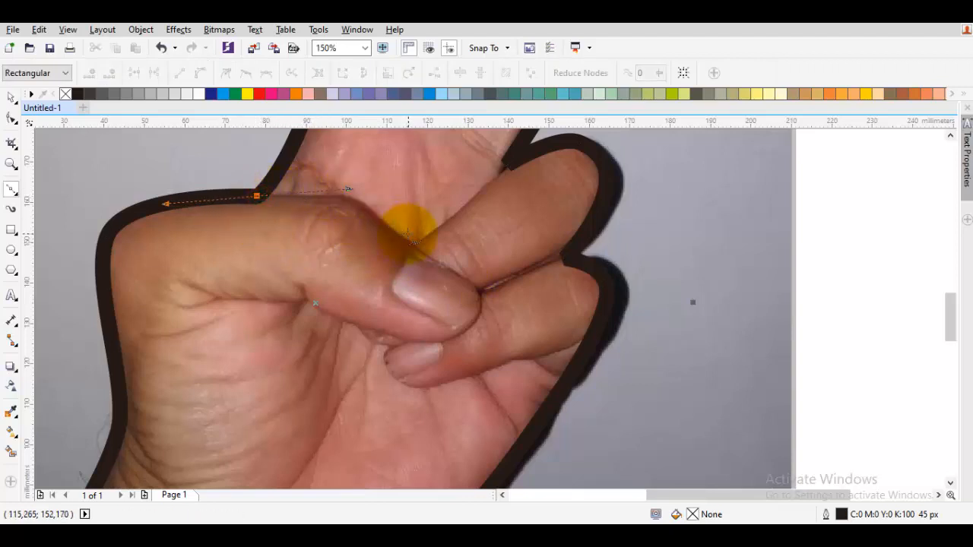
drag(417, 244, 449, 283)
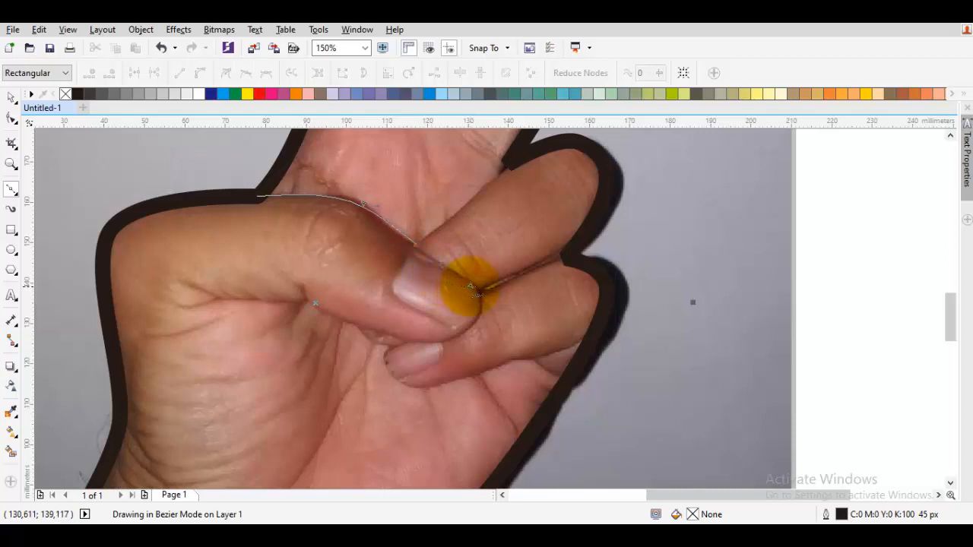
Continue the line around the thumb tip and back along its underside to the crease at the thumb's base
drag(471, 288, 473, 288)
drag(450, 339, 385, 369)
drag(276, 310, 297, 311)
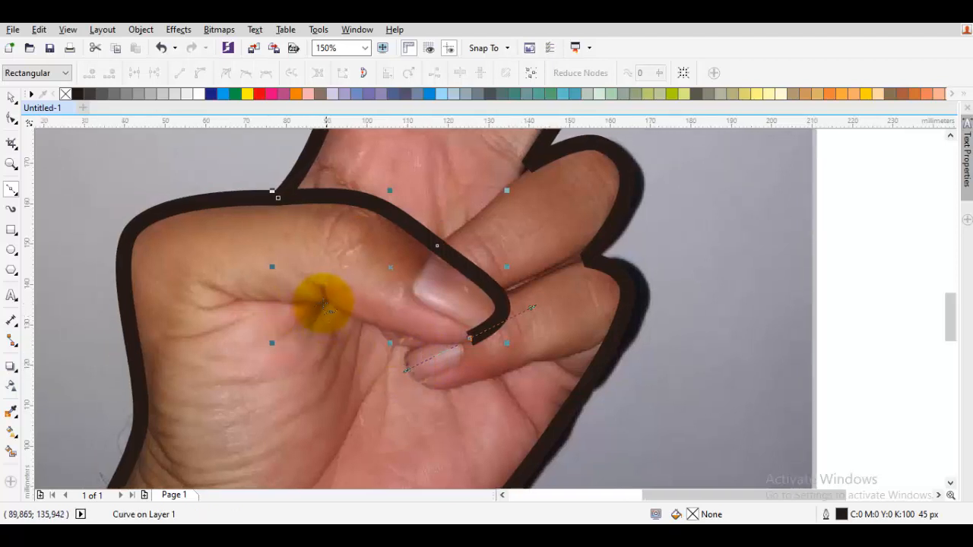
click(327, 299)
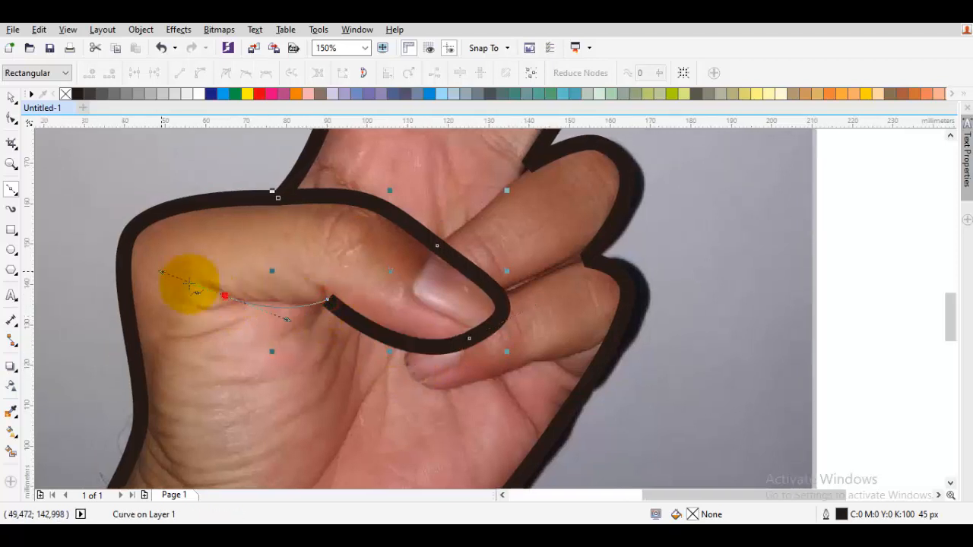
mouse_move(224, 295)
mouse_down()
mouse_move(170, 276)
mouse_move(188, 288)
mouse_up()
key(space)
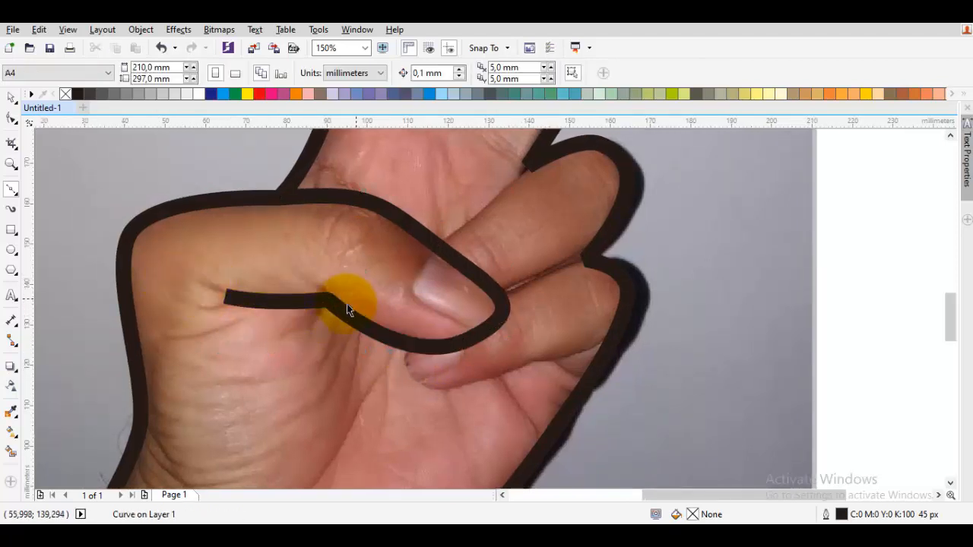
Select the thumb line and convert its outline to an object
drag(359, 284, 356, 317)
click(321, 282)
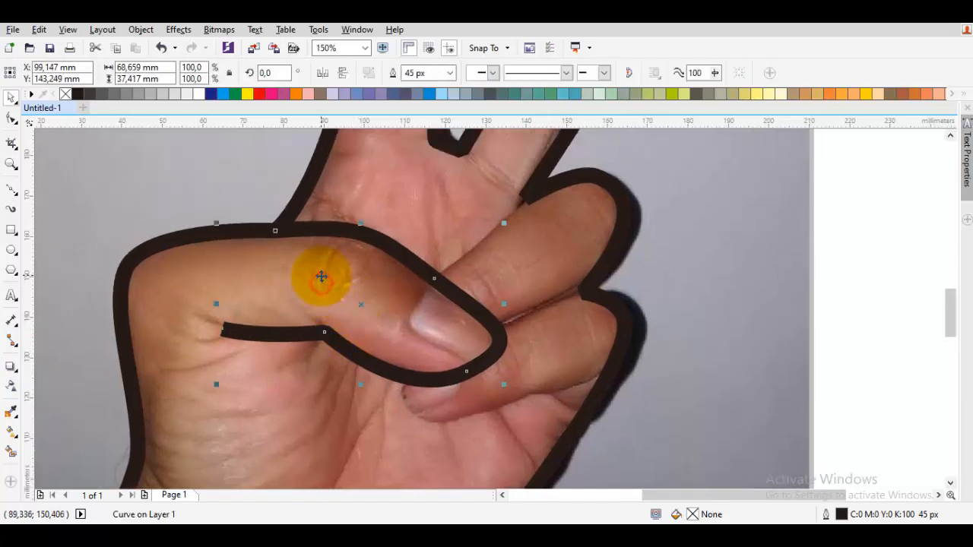
key(ctrl+shift+q)
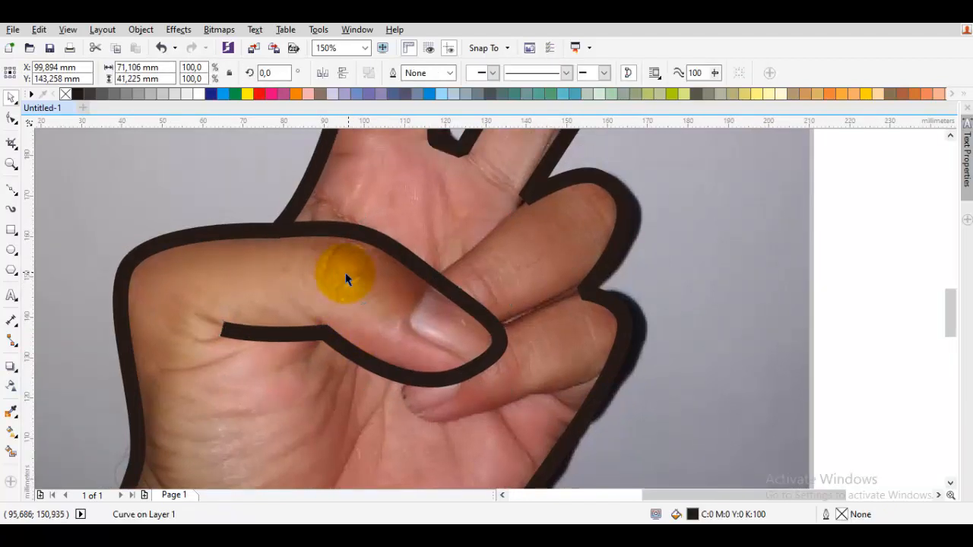
Undo the accidental moves of the hand outline and the thumb line's conversion to an object
click(346, 279)
drag(350, 272, 294, 257)
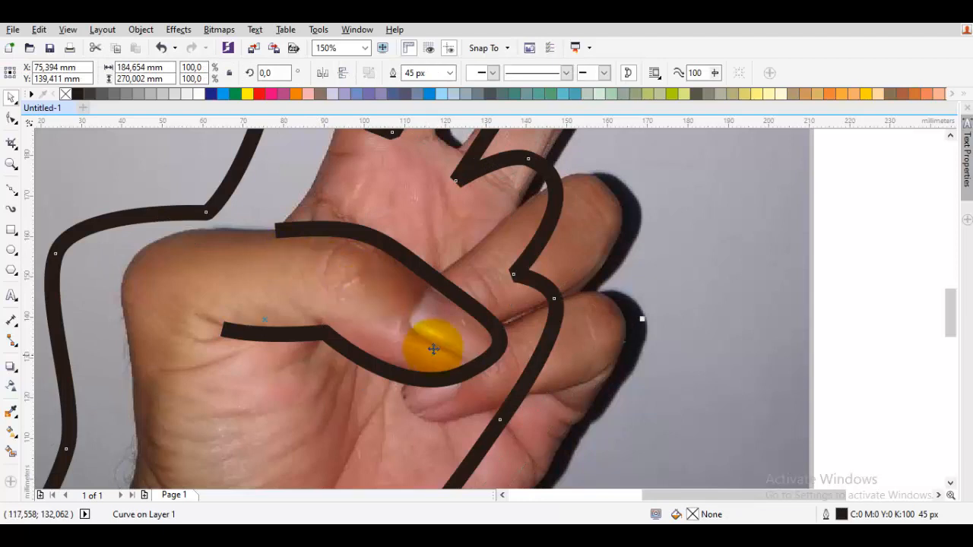
key(ctrl+z)
key(Escape)
drag(471, 349, 455, 329)
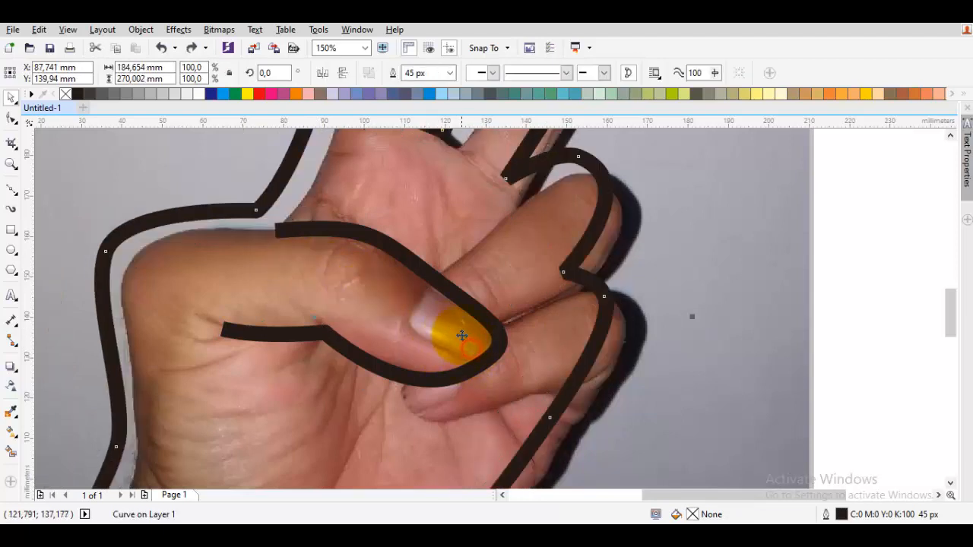
key(ctrl+z)
Edit the thumb line's nodes, keeping the node under the thumb tip and adjusting its curve handle to fit the thumb
click(501, 350)
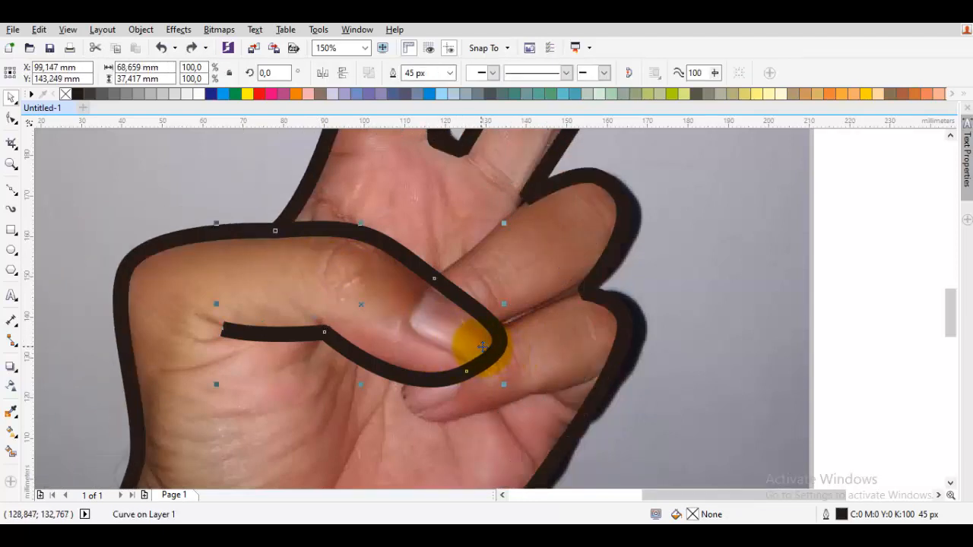
double_click(482, 349)
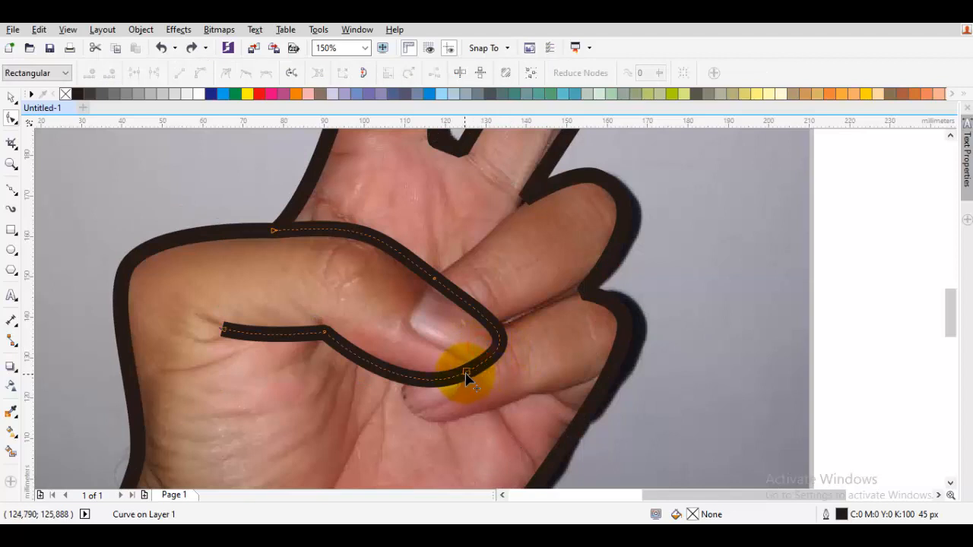
double_click(466, 372)
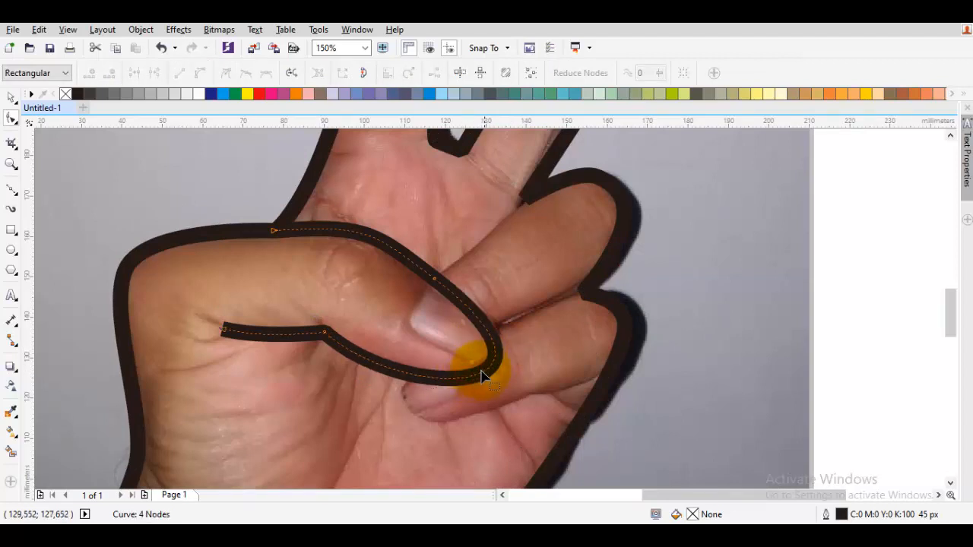
key(ctrl+z)
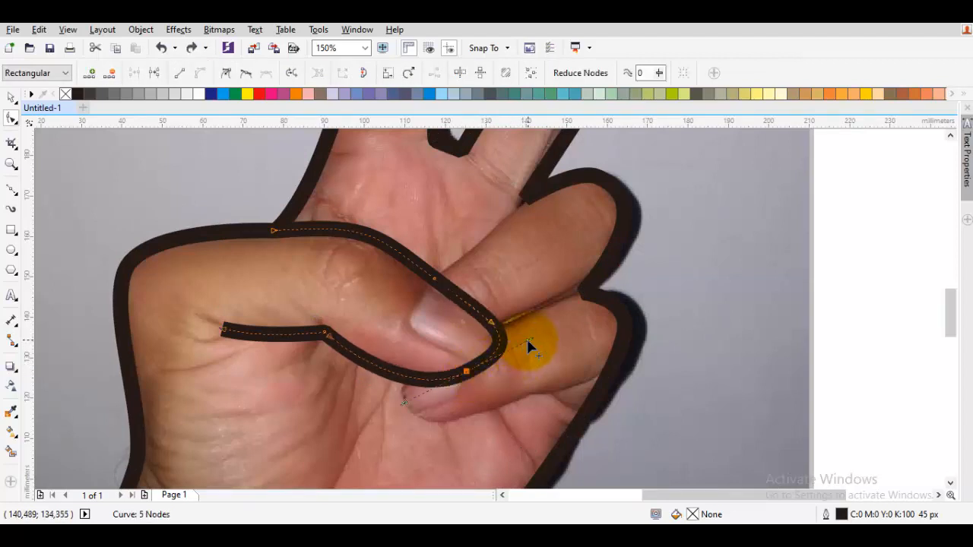
drag(528, 339, 519, 349)
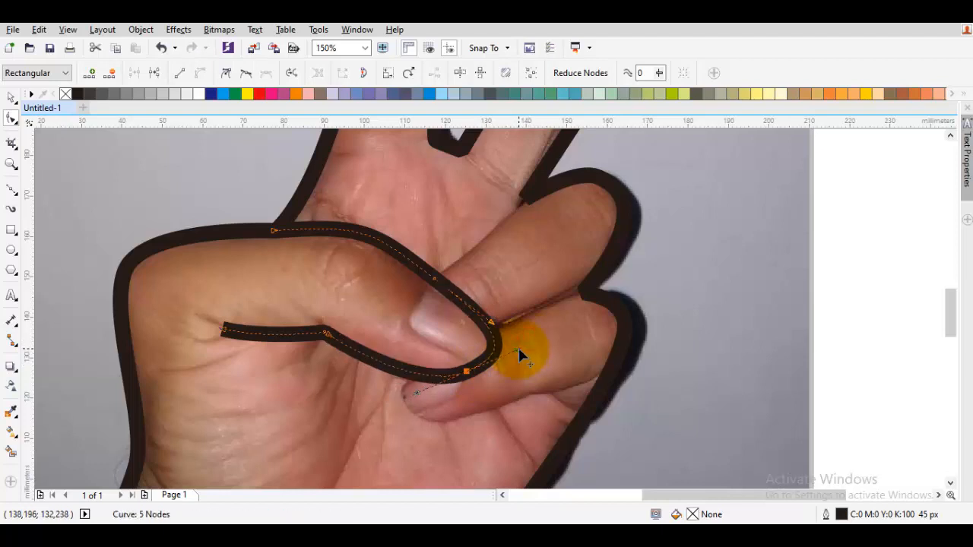
key(space)
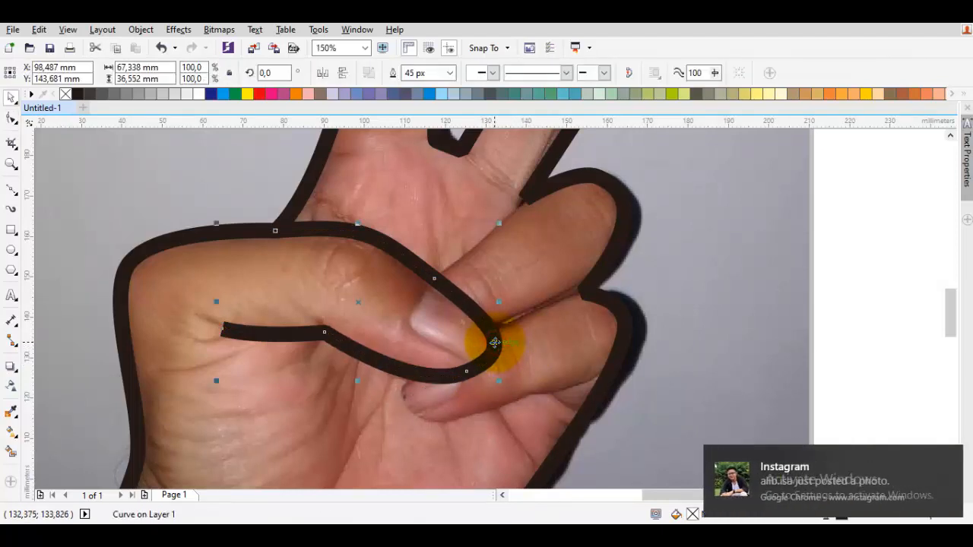
Convert the thumb line's outline to an object, dismiss the desktop notification and clear the selection
key(ctrl+shift+q)
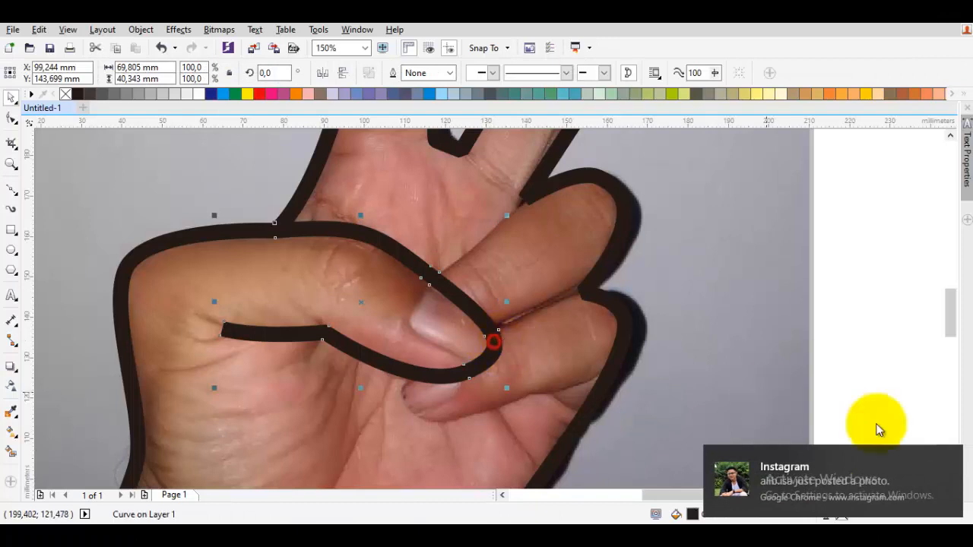
click(947, 457)
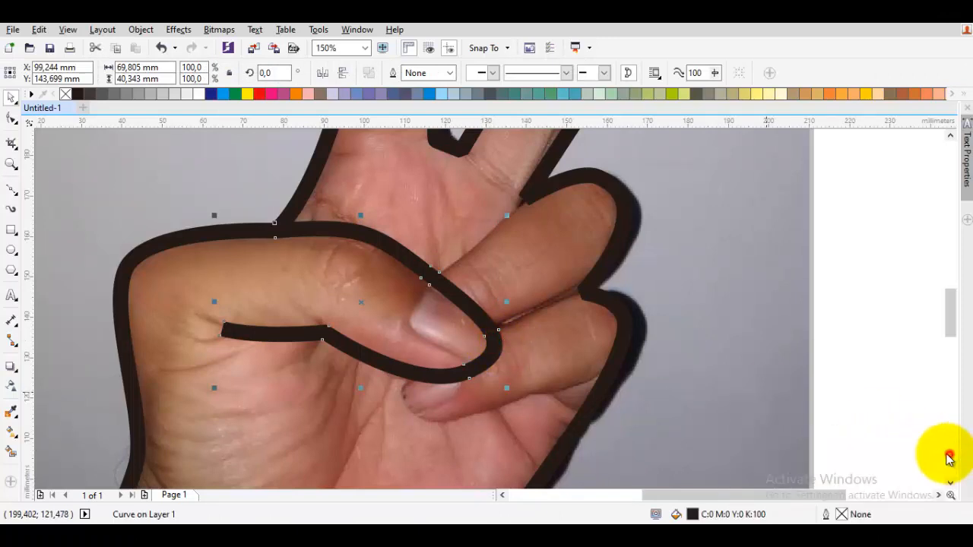
click(898, 417)
click(488, 359)
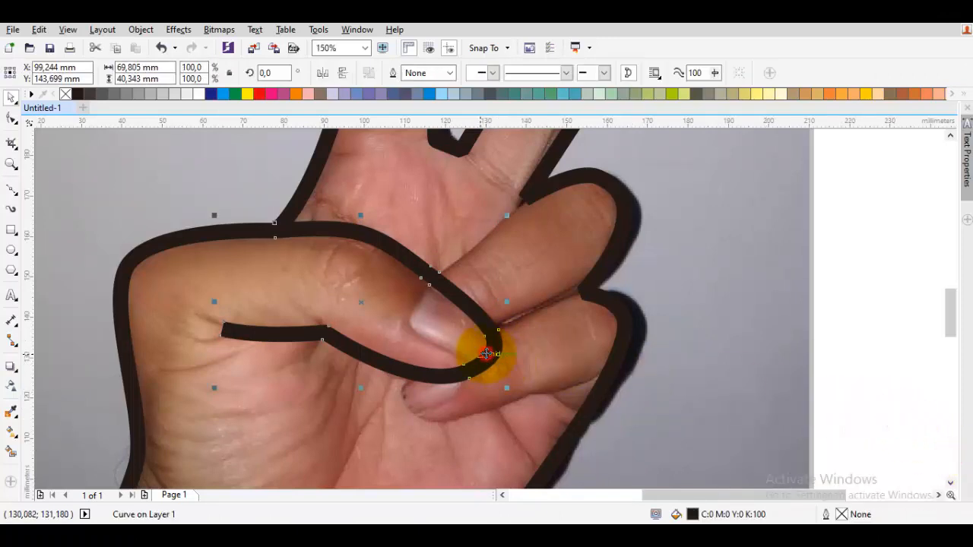
click(488, 357)
click(484, 360)
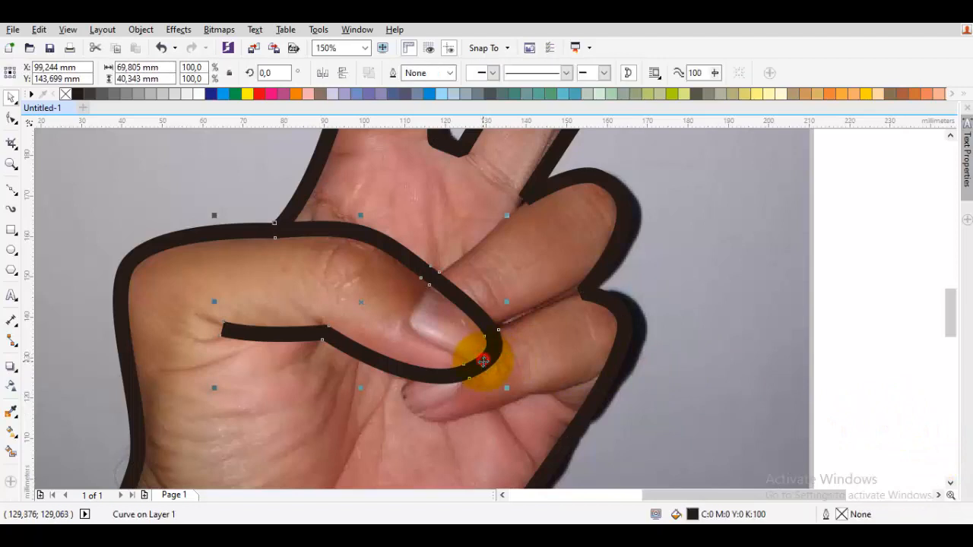
click(482, 362)
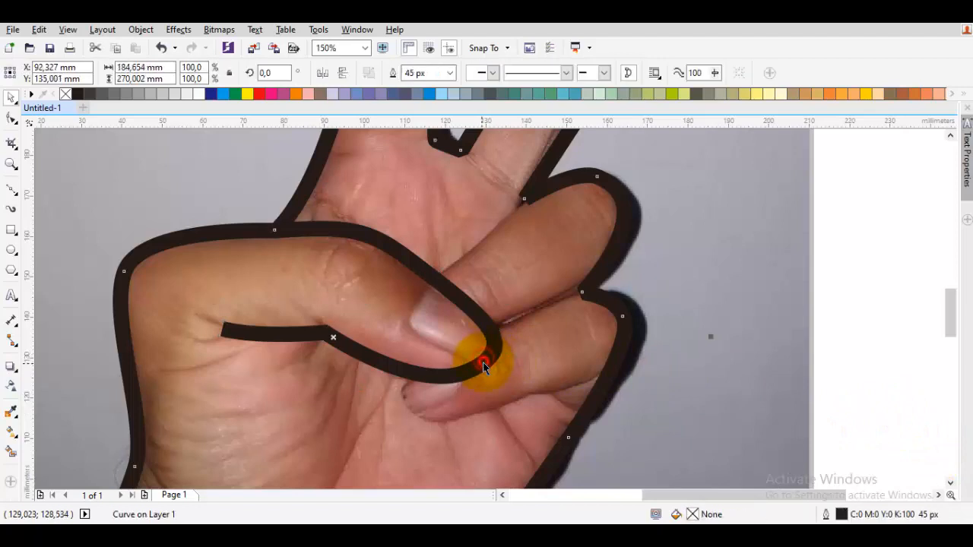
click(388, 367)
key(Escape)
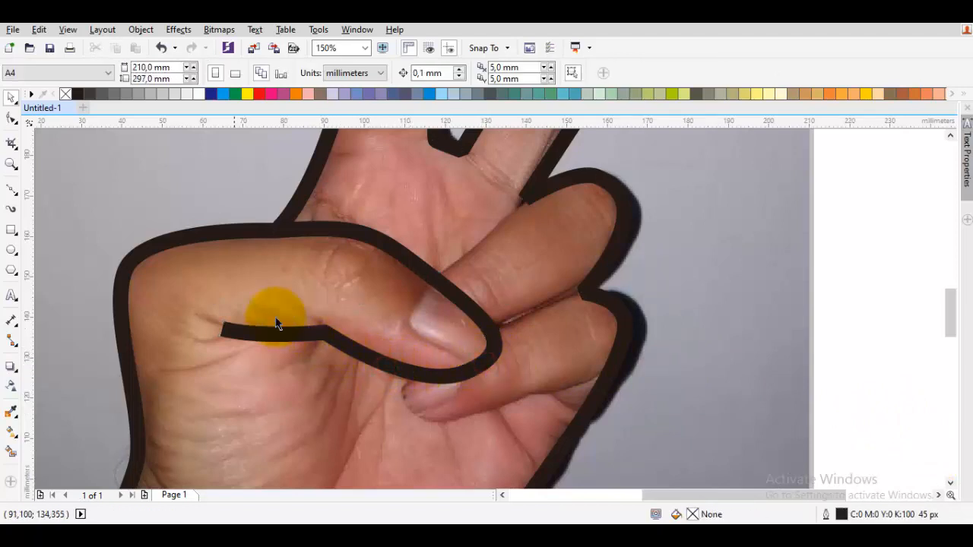
Delete the upper corner node at the thumb stroke's open end and reshape that end into a sharp tapered point
key(F10)
click(226, 327)
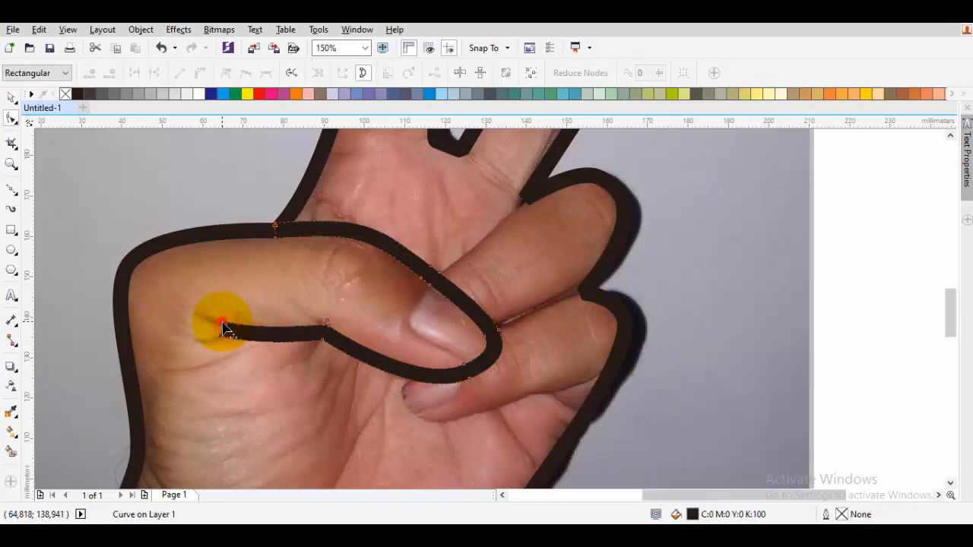
double_click(222, 325)
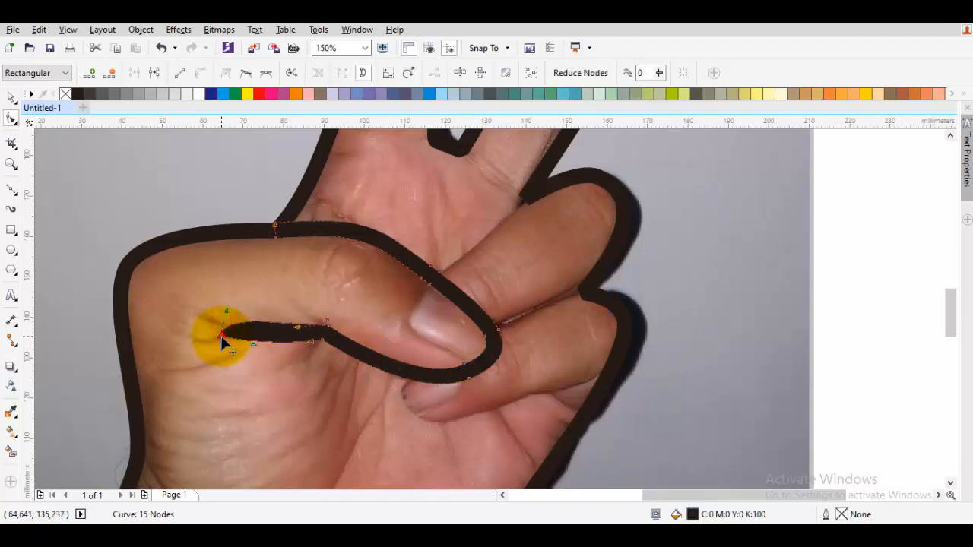
scroll(222, 338, up, 4)
drag(244, 236, 283, 338)
key(space)
key(Escape)
scroll(293, 343, down, 2)
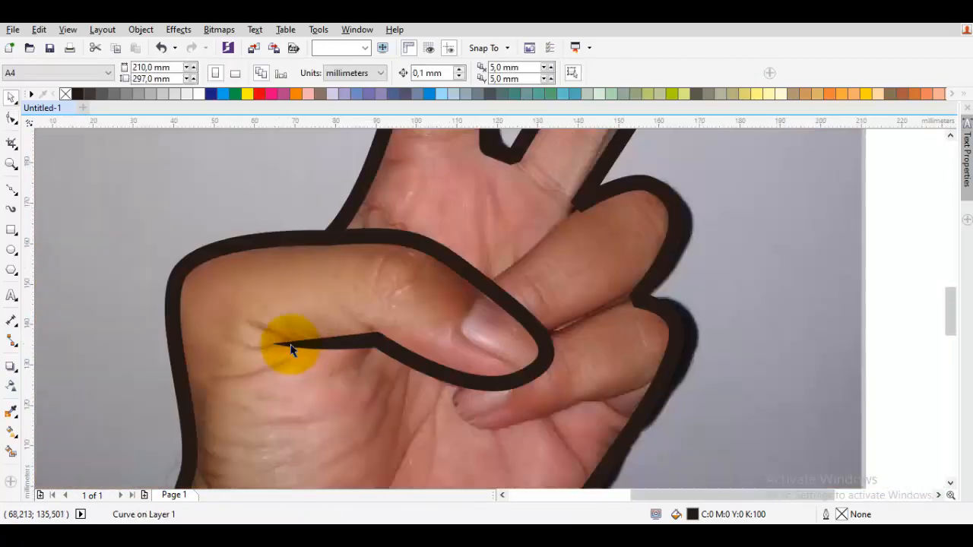
drag(534, 365, 342, 388)
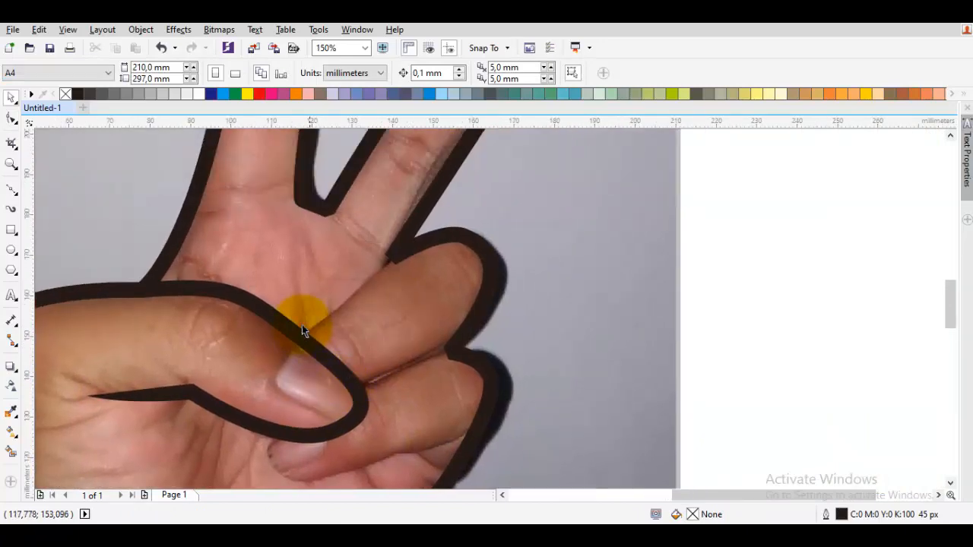
drag(397, 267, 343, 328)
scroll(338, 327, up, 1)
key(space)
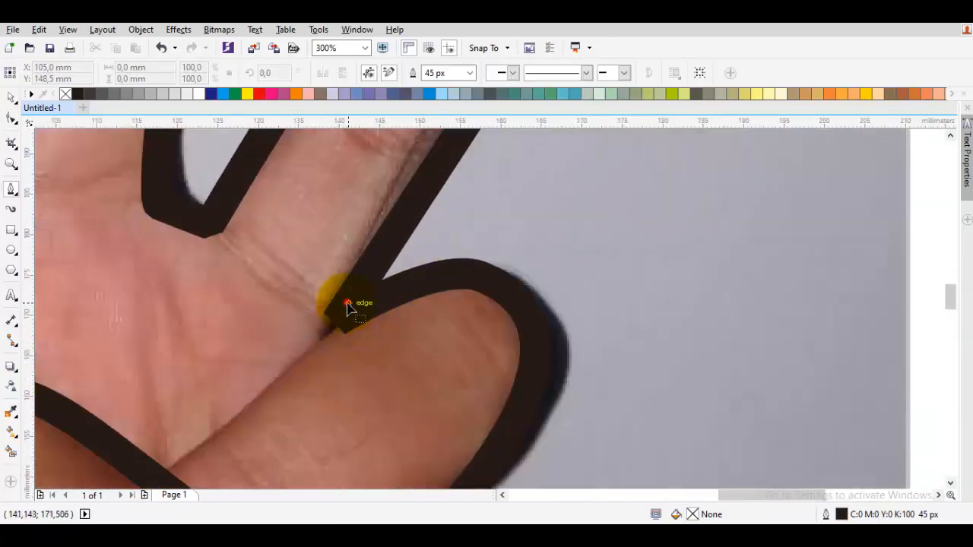
click(337, 324)
drag(317, 361, 411, 277)
click(253, 390)
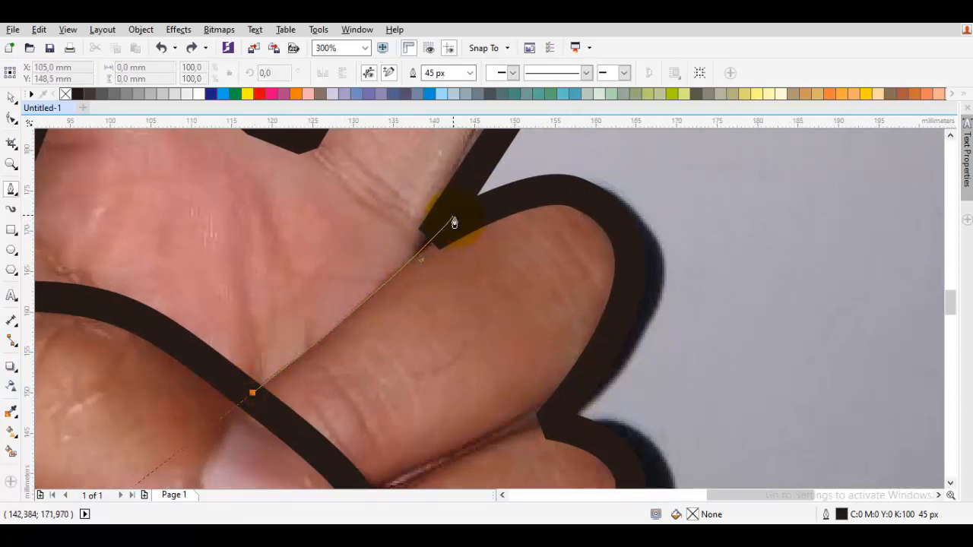
key(space)
key(space)
Draw a line about 25 by 21 mm along the ring finger's upper edge from the thumb outline, and adjust its end node inside the finger outline
click(250, 393)
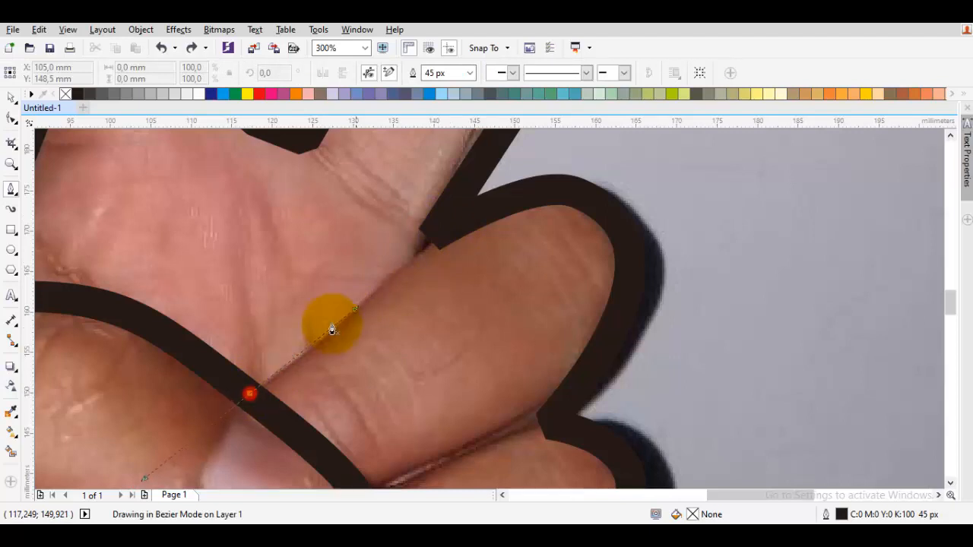
click(449, 227)
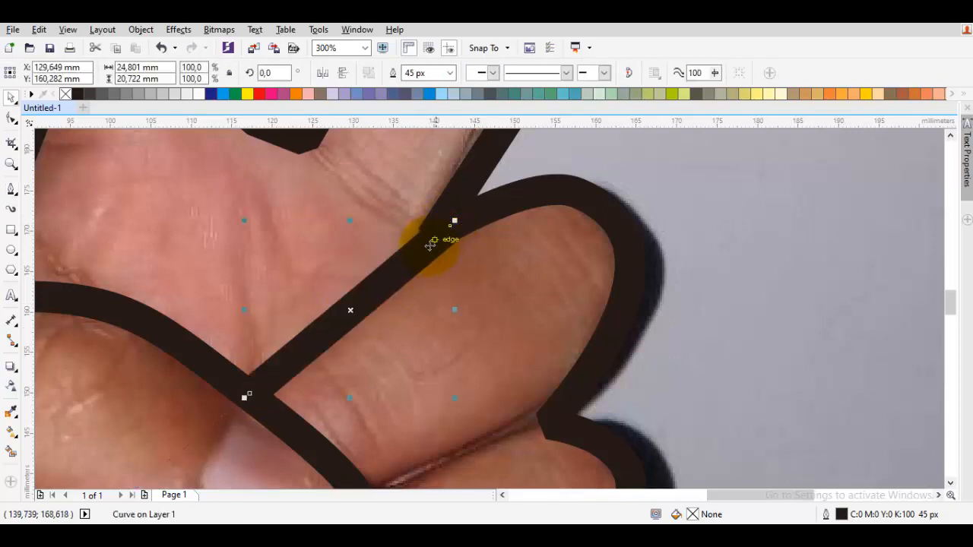
scroll(430, 245, up, 2)
key(F10)
drag(463, 221, 464, 206)
key(space)
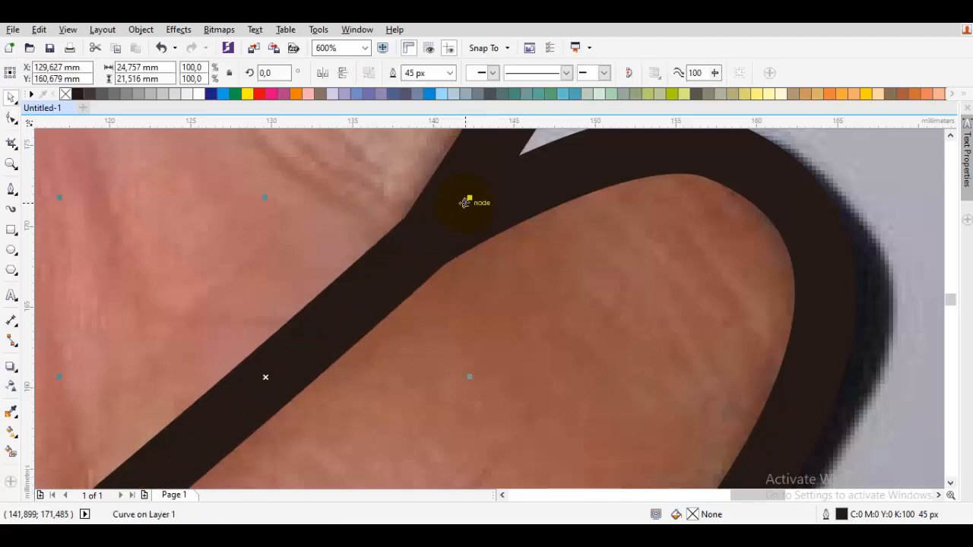
Convert the ring finger line's outline to an object and reselect the converted line
scroll(463, 206, down, 2)
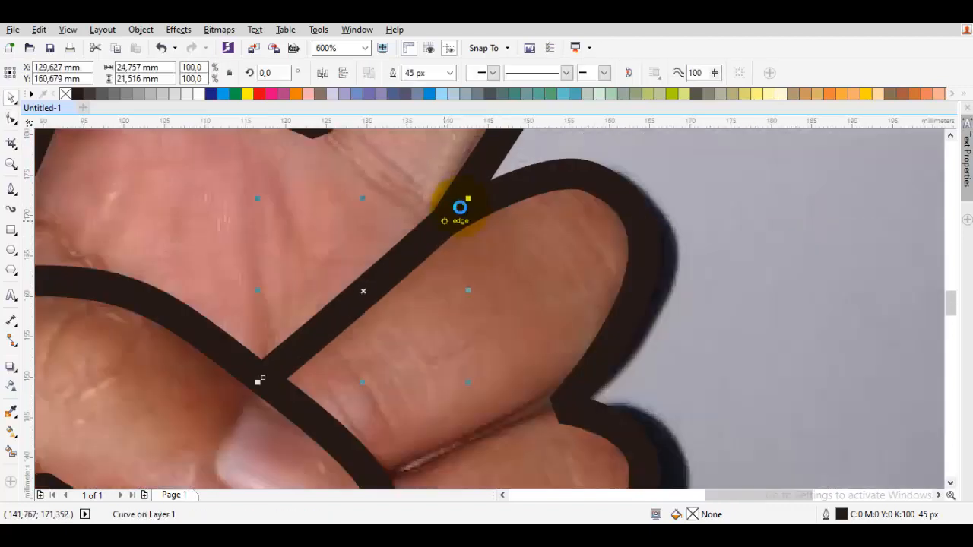
key(ctrl+shift+q)
key(Escape)
click(394, 279)
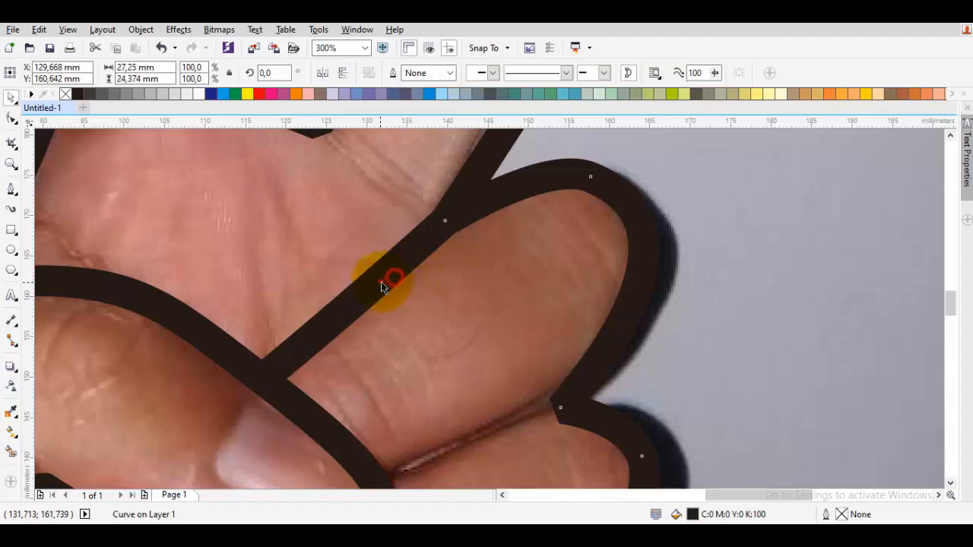
click(381, 282)
click(351, 300)
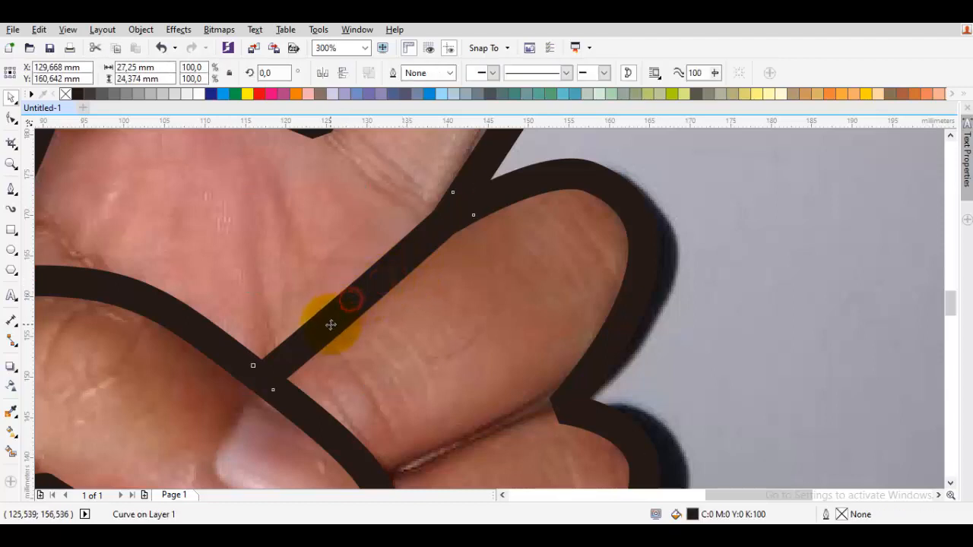
Weld the converted ring finger line to the thumb outline shape and clear the selection
double_click(330, 325)
shift+click(222, 359)
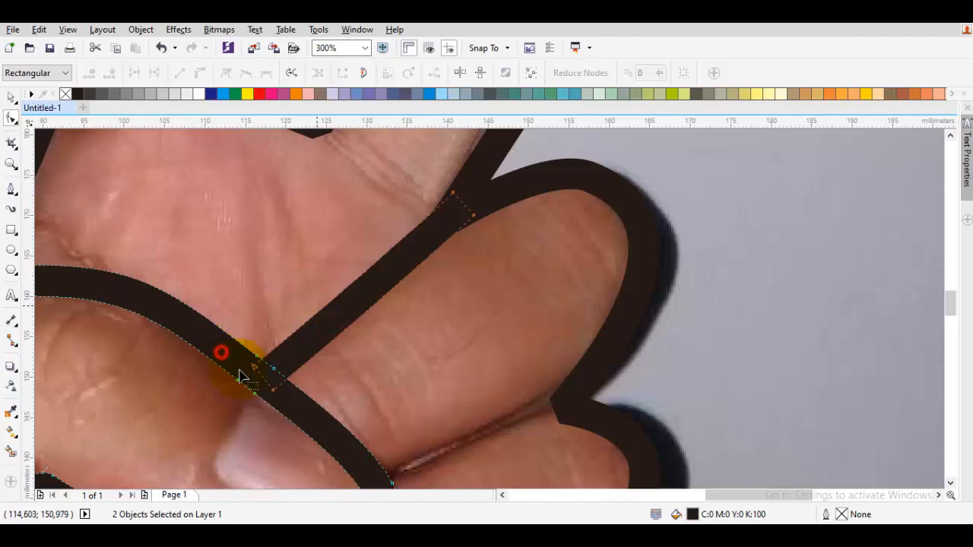
key(space)
click(396, 77)
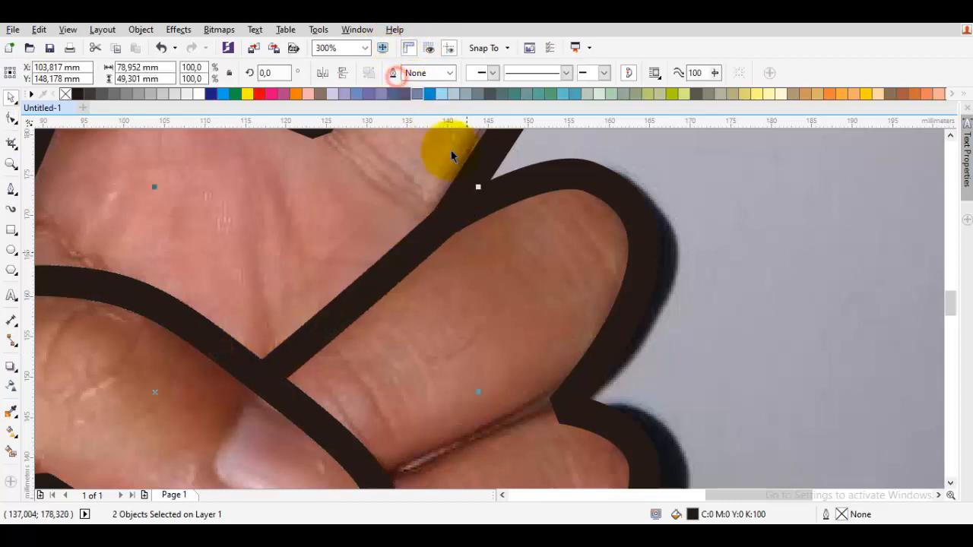
click(488, 302)
drag(488, 302, 451, 247)
Draw a line about 25 by 10 mm between the folded ring and little fingers, from the thumb tip outline to the outer hand outline
scroll(439, 263, down, 1)
drag(353, 406, 374, 315)
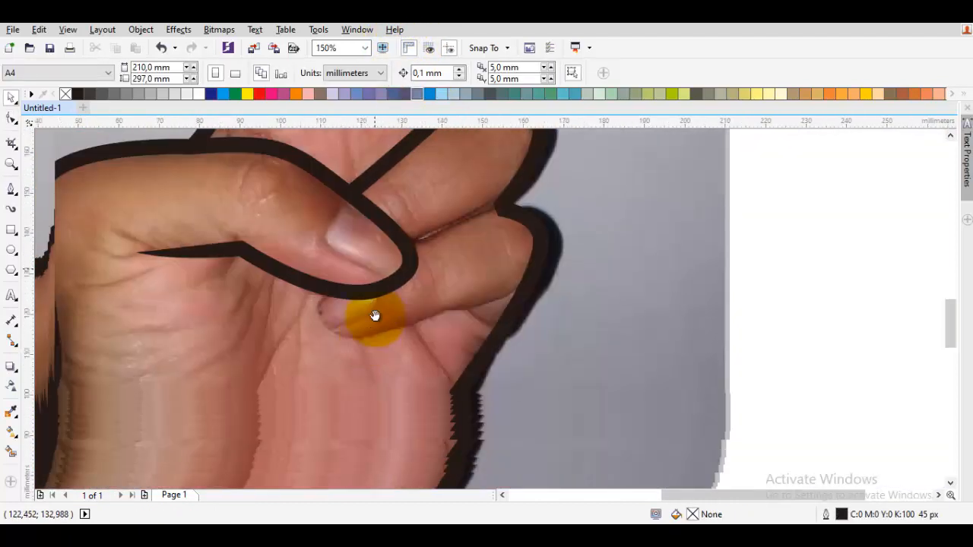
scroll(414, 241, up, 1)
key(p)
mouse_move(402, 264)
mouse_down()
mouse_move(530, 201)
mouse_move(602, 185)
mouse_up()
key(space)
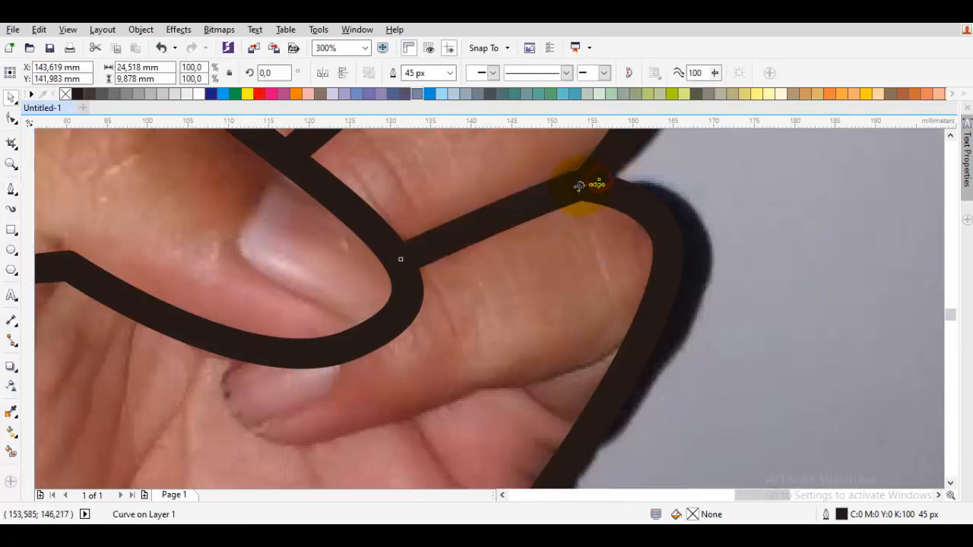
Move the outer end node of the line between the folded fingers so it blends cleanly into the hand outline
scroll(583, 184, up, 1)
scroll(570, 201, up, 1)
double_click(509, 288)
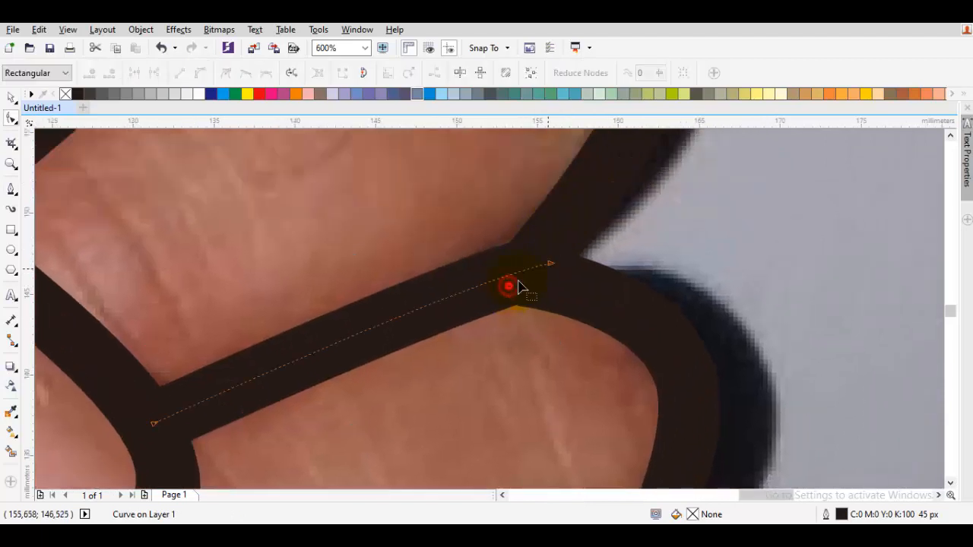
scroll(551, 275, up, 1)
drag(553, 262, 539, 271)
key(space)
Convert the outline of the line between the folded fingers to an object and reselect it
scroll(540, 272, down, 2)
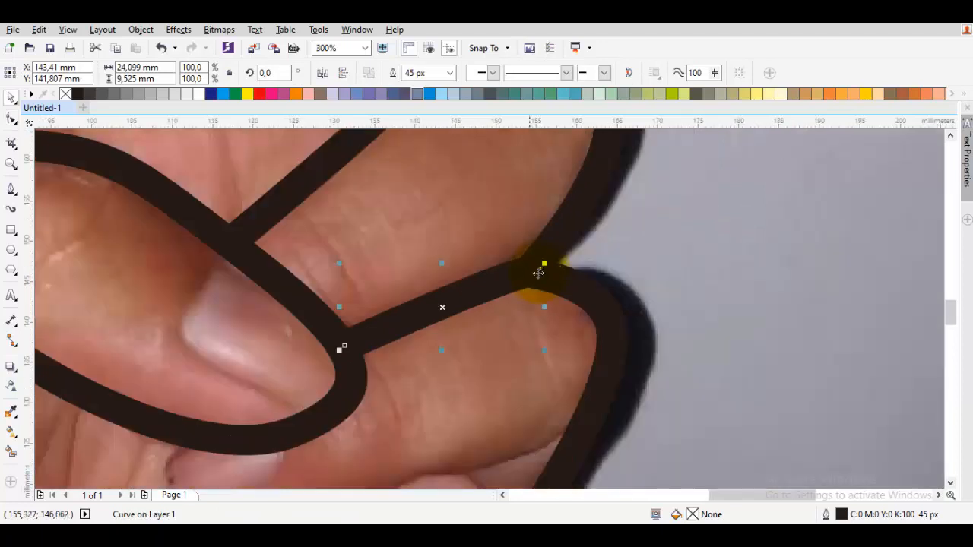
key(ctrl+shift+q)
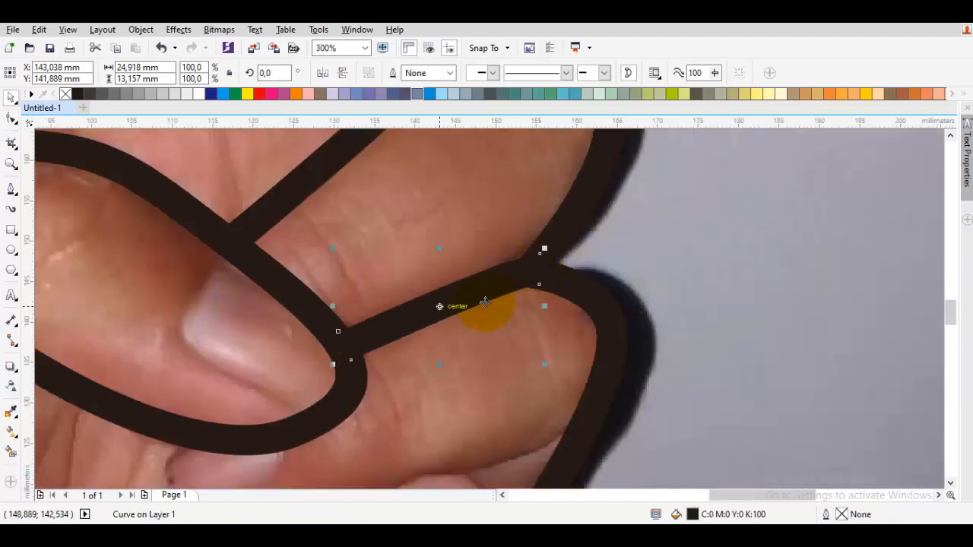
key(Escape)
click(409, 318)
Weld the converted line between the folded fingers to the thumb outline shape and clear the selection
double_click(408, 319)
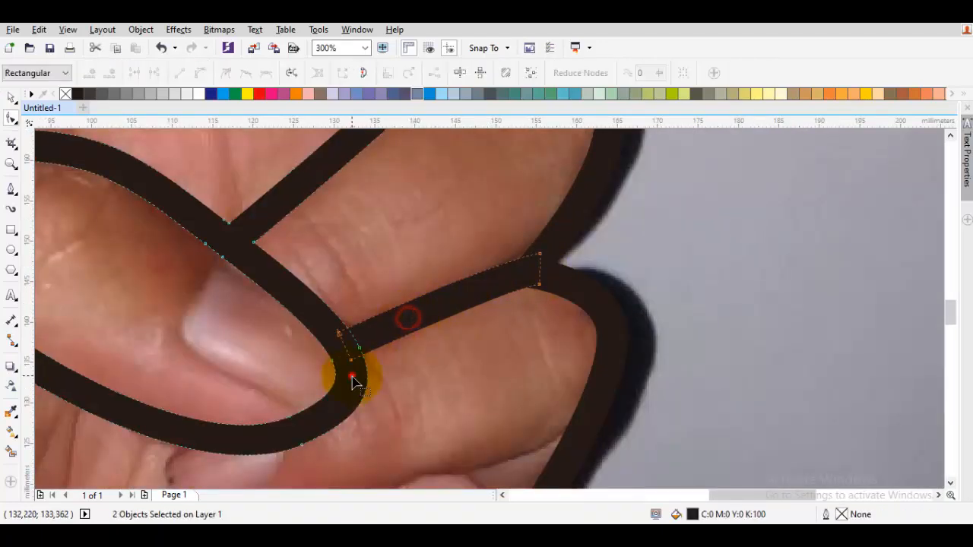
key(space)
click(391, 70)
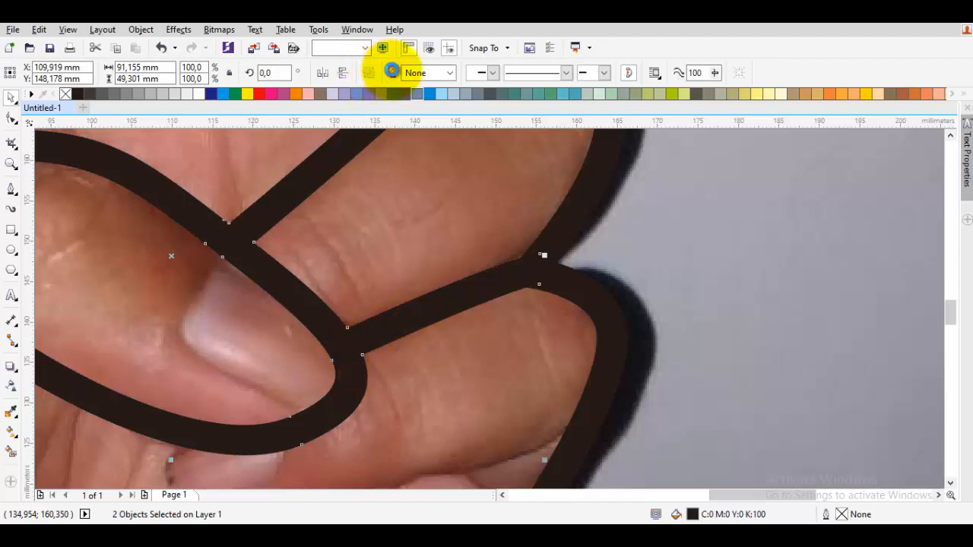
scroll(430, 218, down, 1)
key(Escape)
Start the little finger's contour at the thumb's lower outline and curve it around the fingertip
drag(330, 301, 403, 282)
scroll(398, 307, up, 1)
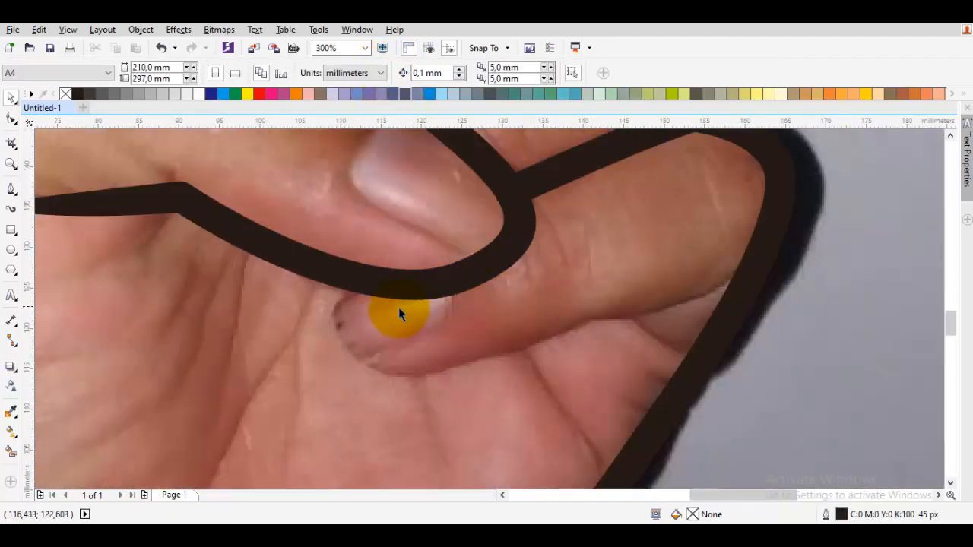
key(space)
scroll(361, 298, up, 1)
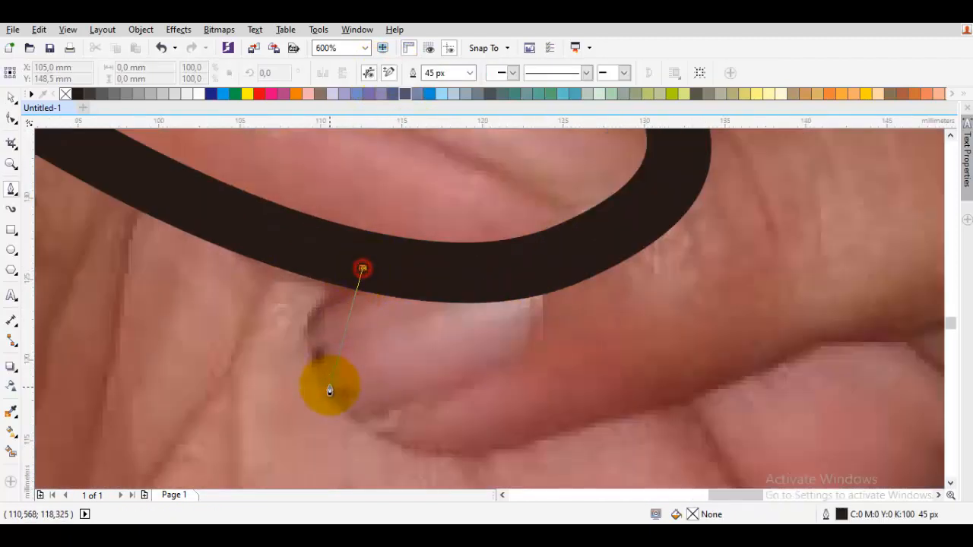
mouse_move(328, 387)
mouse_down()
mouse_move(342, 458)
mouse_move(374, 479)
mouse_move(390, 474)
mouse_up()
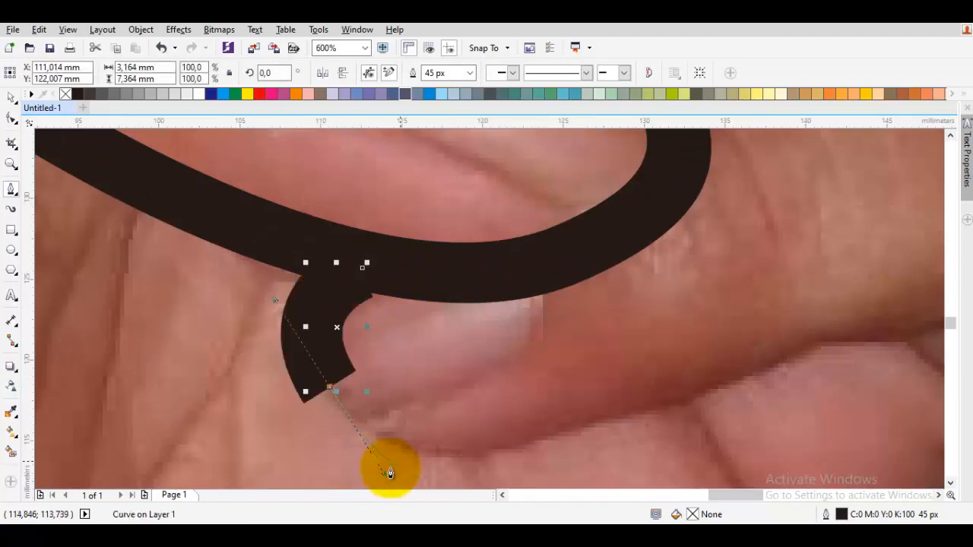
scroll(512, 424, down, 1)
Continue the contour along the little finger's lower edge, undoing the misplaced node, and end it on the outer hand outline
mouse_move(570, 407)
mouse_down()
mouse_move(639, 375)
mouse_move(650, 384)
mouse_up()
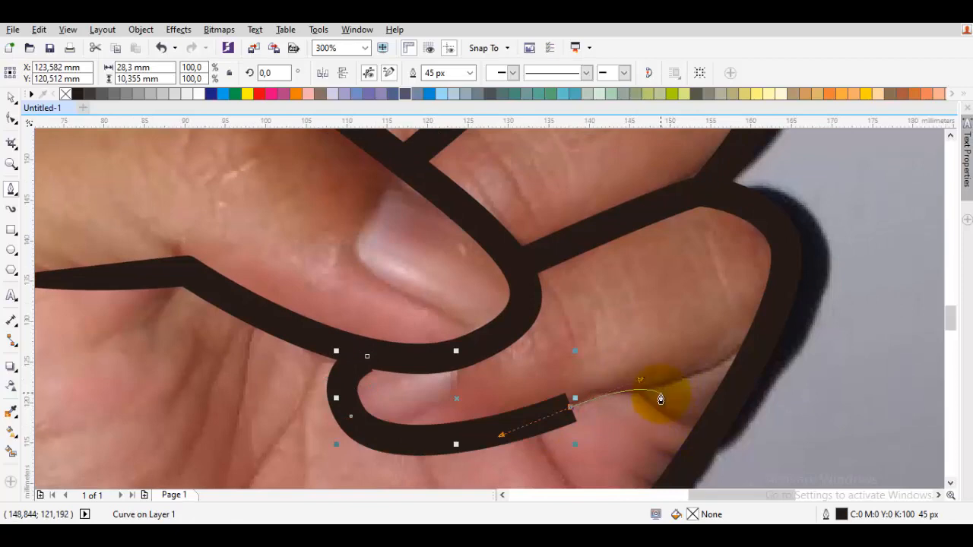
key(ctrl+z)
mouse_move(526, 420)
mouse_down()
mouse_move(592, 386)
mouse_move(630, 389)
mouse_up()
click(639, 389)
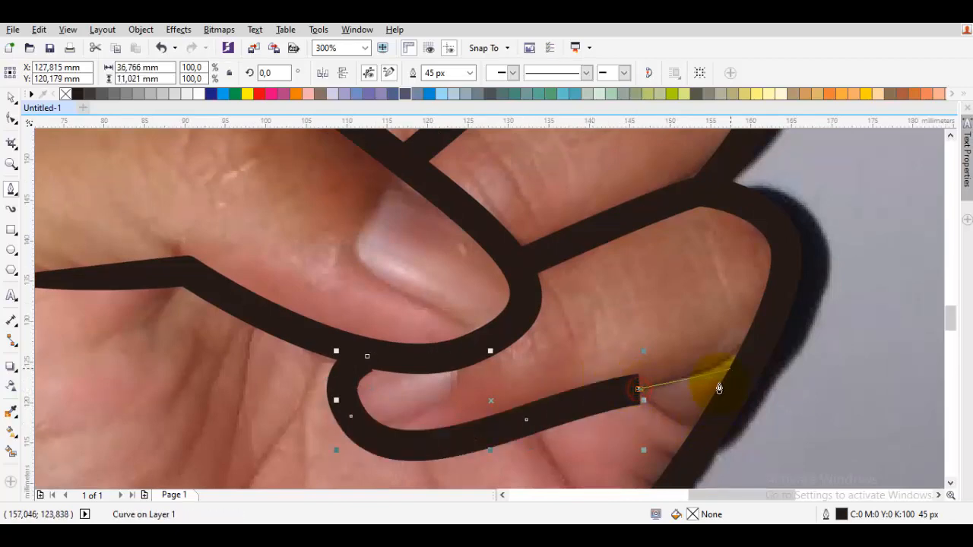
drag(750, 353, 750, 351)
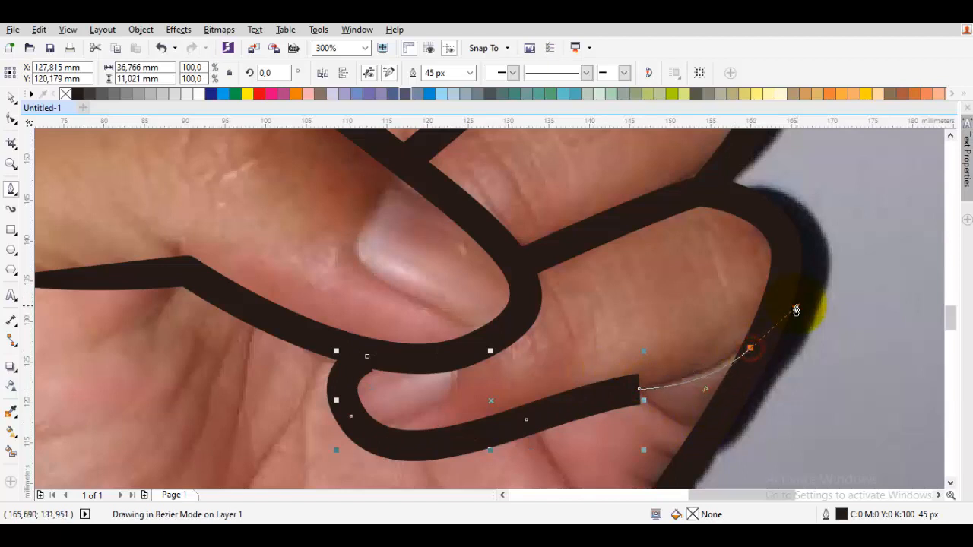
drag(796, 310, 796, 310)
key(space)
Move the little finger contour's outer end node deeper into the hand outline to hide its square corner
double_click(718, 373)
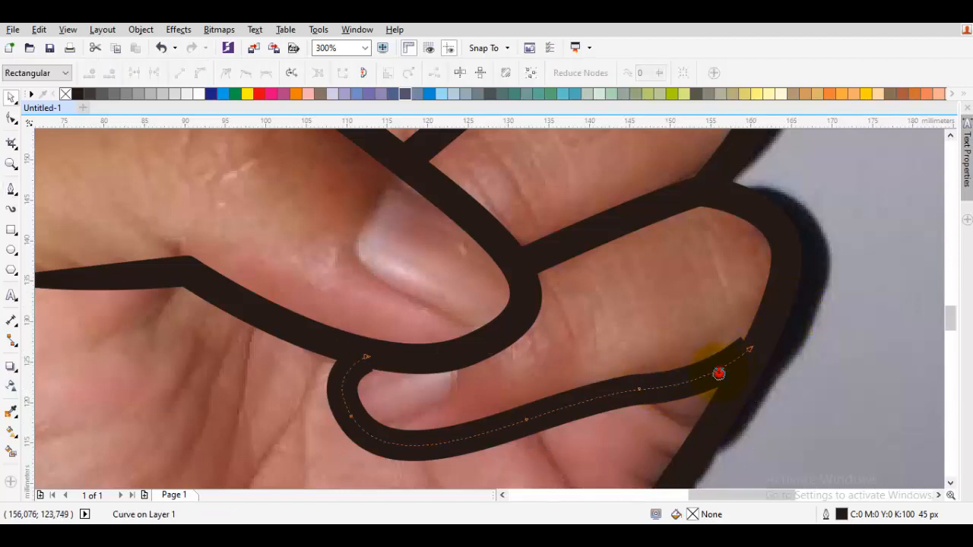
scroll(756, 337, up, 2)
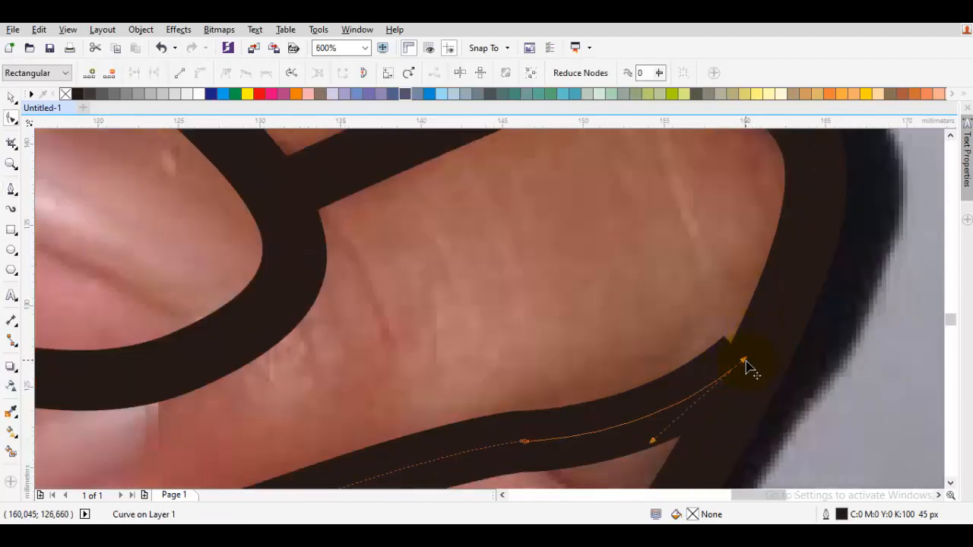
drag(743, 362, 764, 357)
key(space)
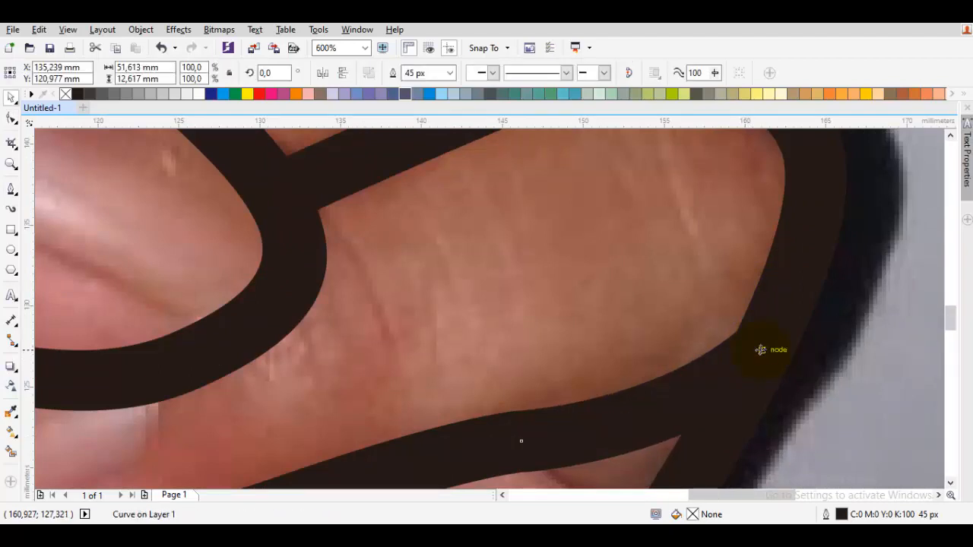
scroll(760, 350, down, 2)
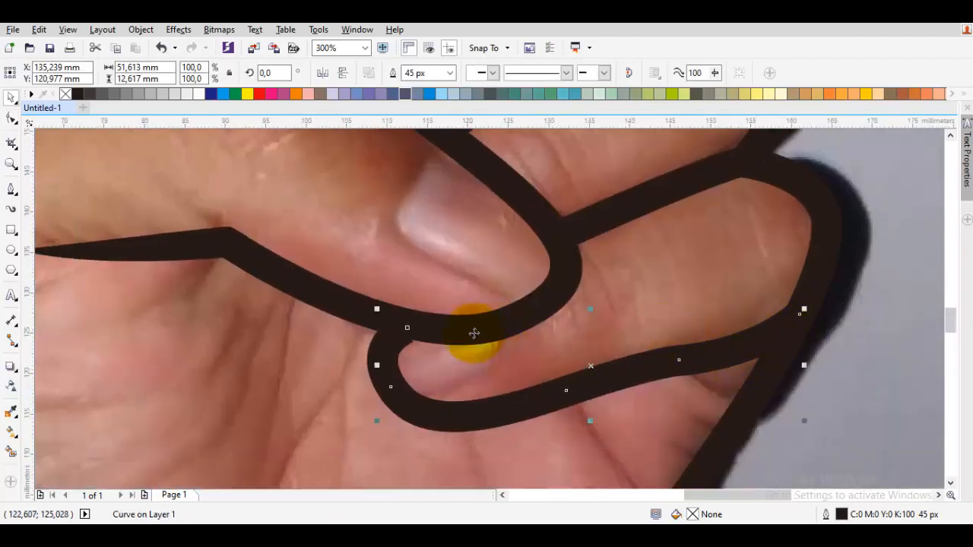
Move the little finger contour's start node up into the thumb outline so its square corner no longer sticks out
scroll(419, 347, up, 4)
key(space)
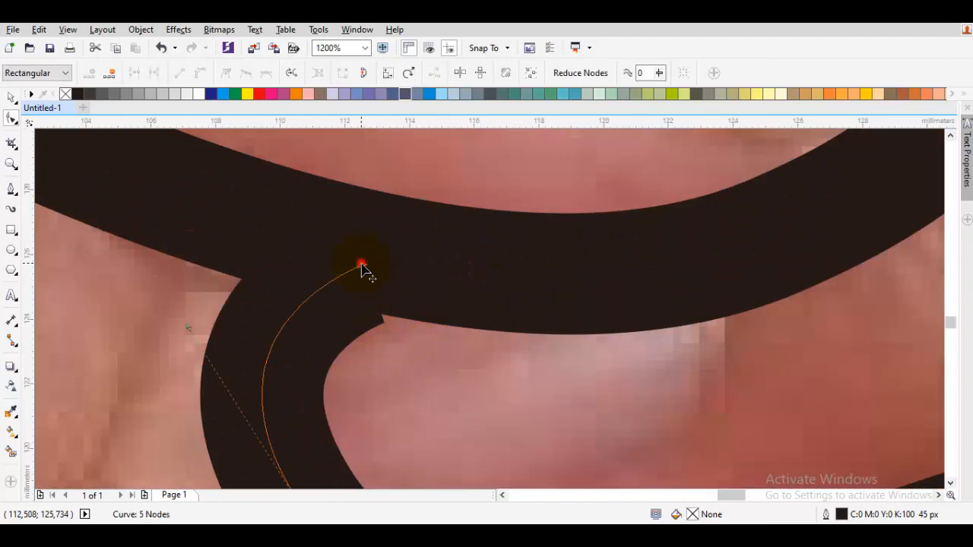
drag(364, 266, 369, 239)
scroll(370, 240, down, 2)
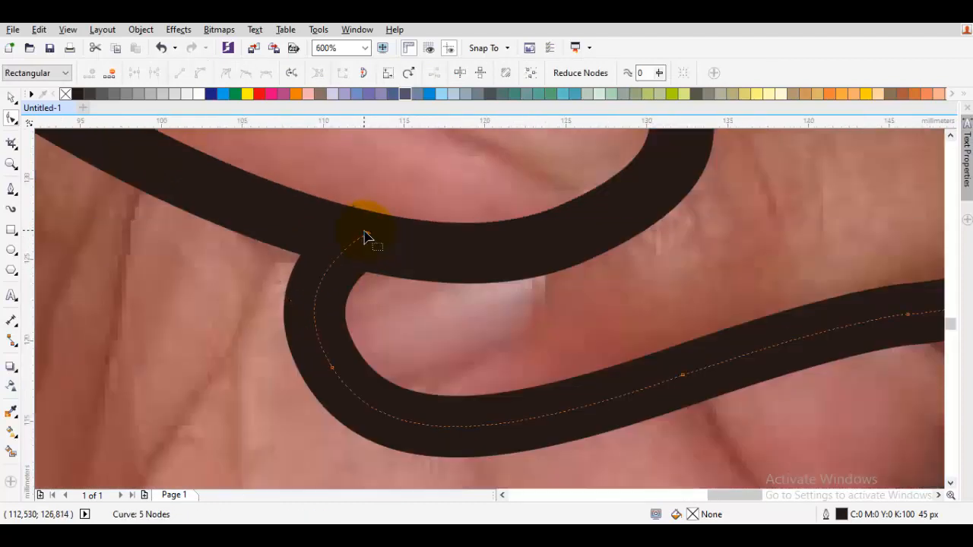
scroll(358, 238, up, 2)
drag(369, 236, 370, 238)
key(space)
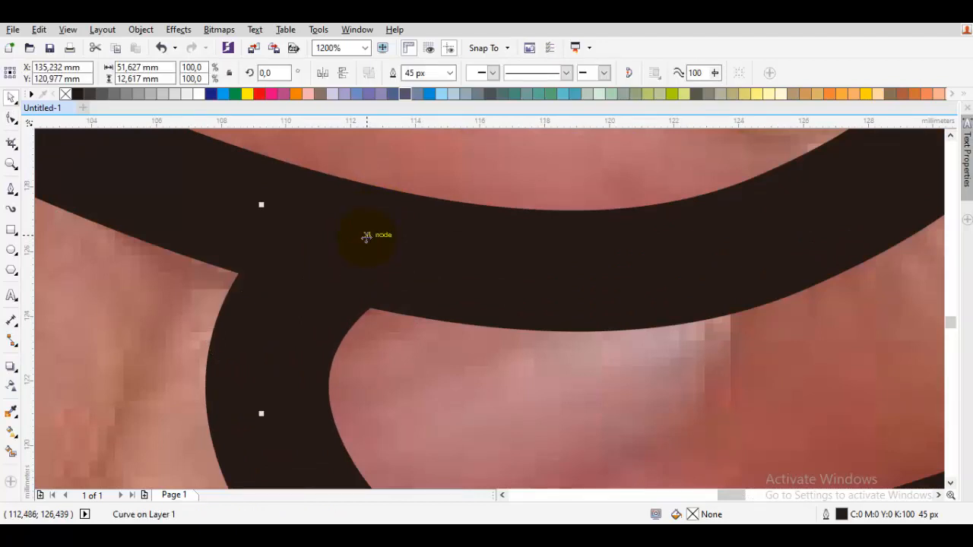
Convert the little finger contour's outline to an object, leaving the outer hand outline unconverted
scroll(369, 238, down, 4)
key(ctrl+shift+q)
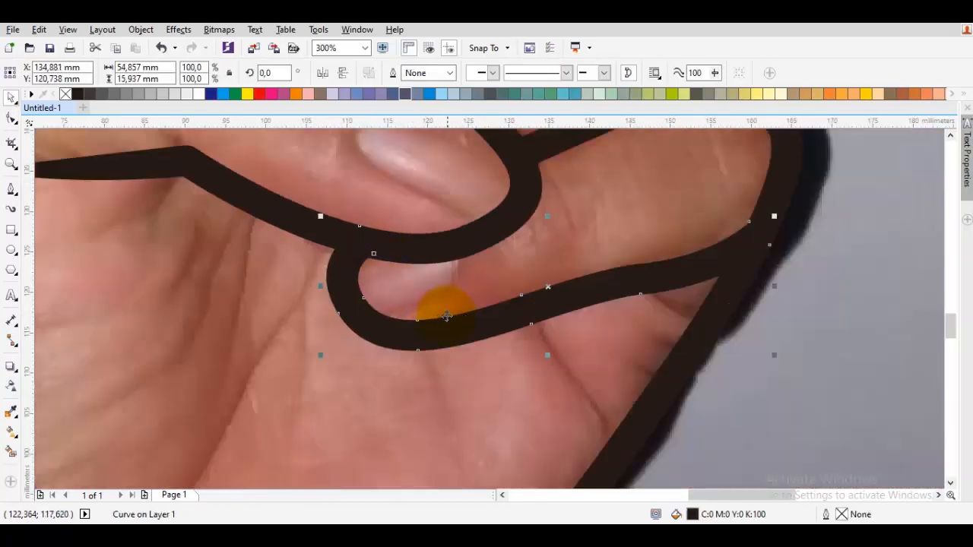
click(449, 298)
key(ctrl+shift+q)
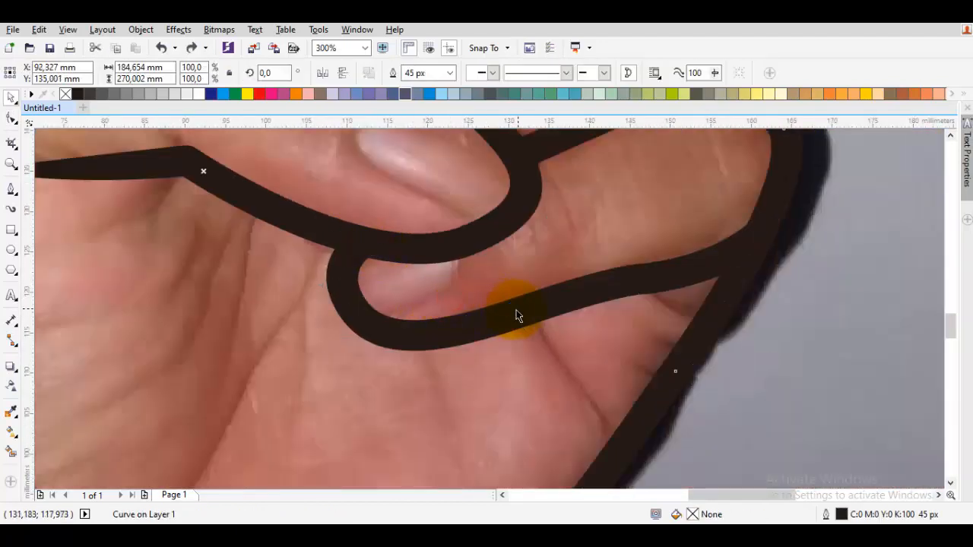
Weld the converted little finger contour to the thumb outline shape and clear the selection
click(519, 310)
shift+click(486, 232)
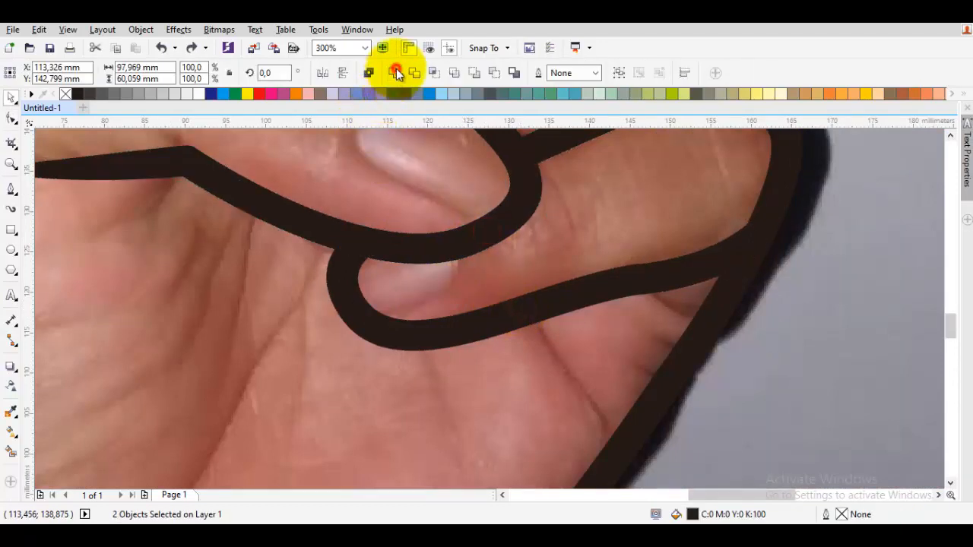
click(395, 72)
scroll(551, 274, down, 3)
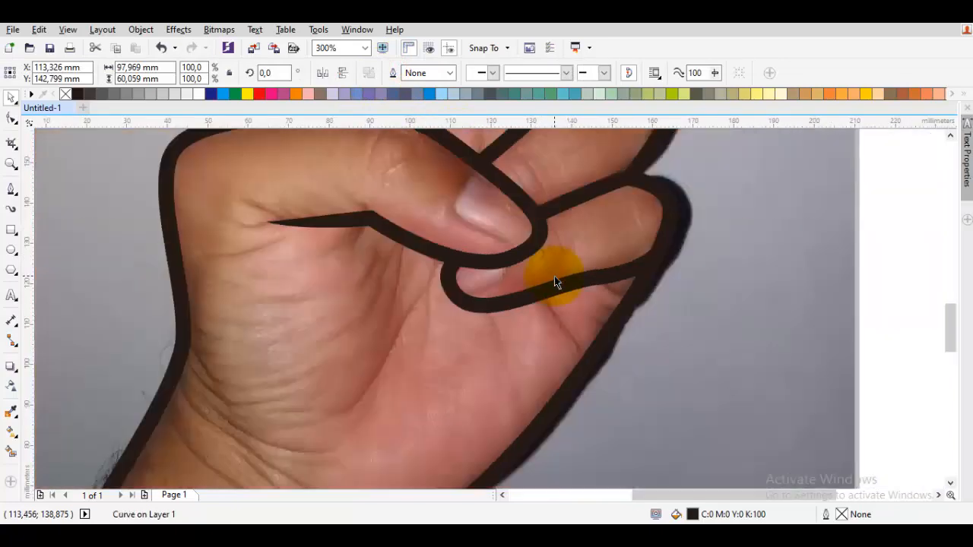
key(Escape)
scroll(567, 289, down, 3)
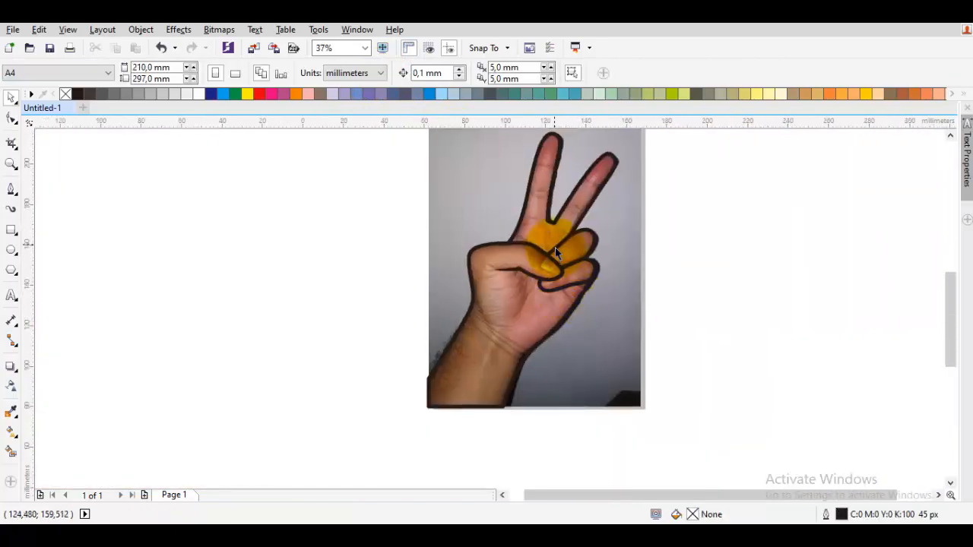
Draw a small closed crease shape with the Pen tool from the V between the two raised fingers into the palm
scroll(559, 244, up, 2)
scroll(547, 266, up, 3)
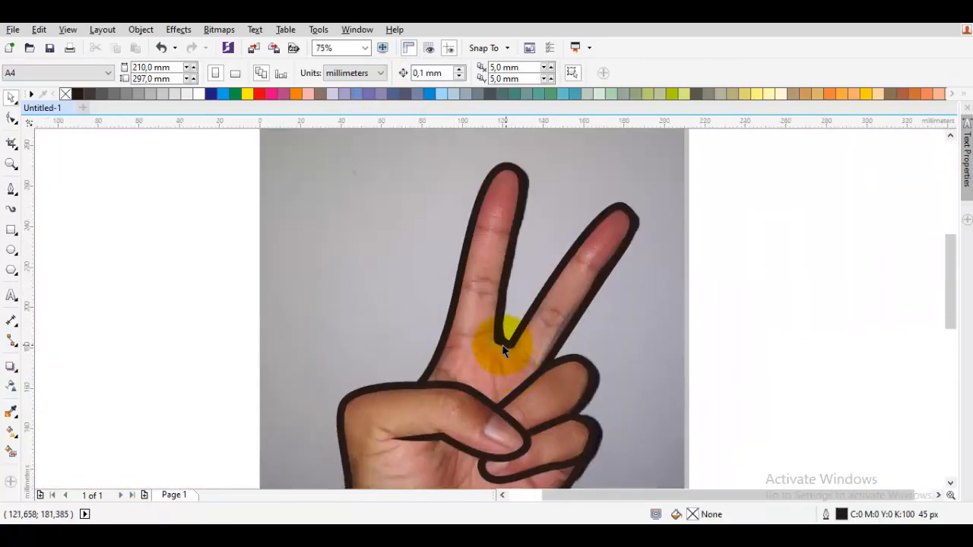
scroll(503, 350, up, 1)
scroll(494, 346, up, 1)
key(F5)
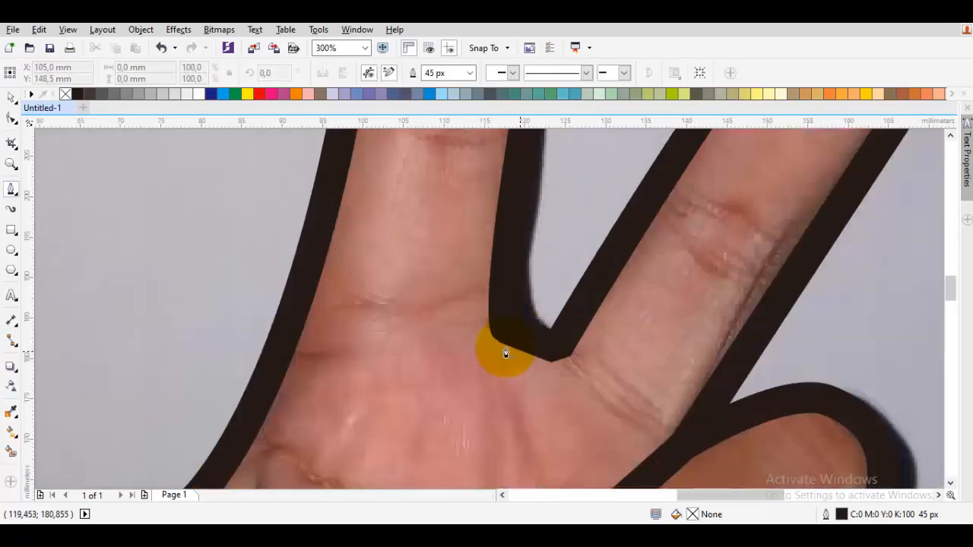
scroll(480, 338, up, 1)
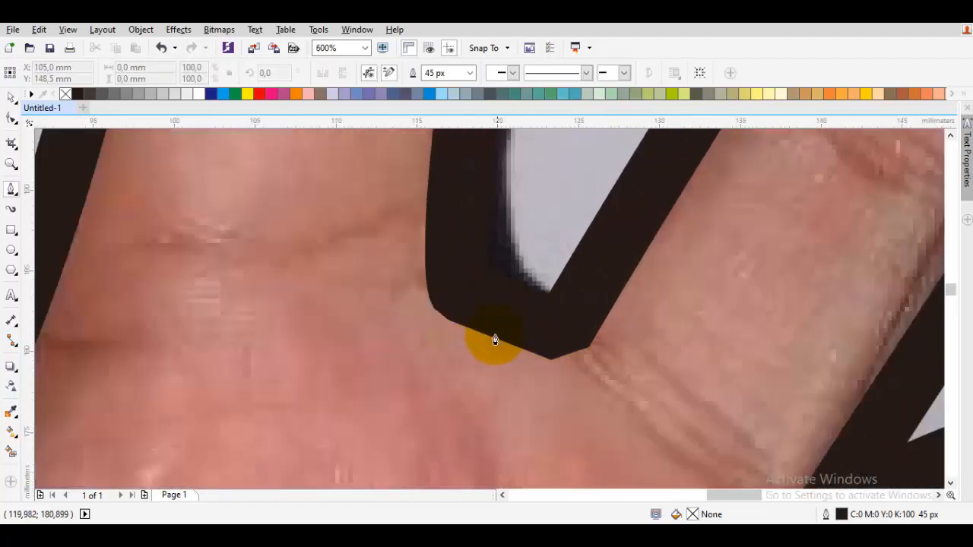
click(686, 458)
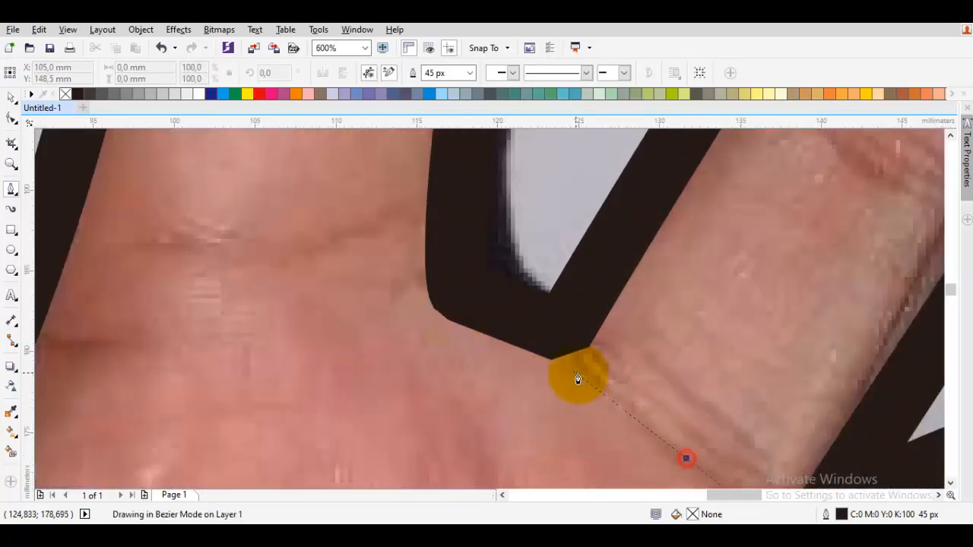
click(577, 375)
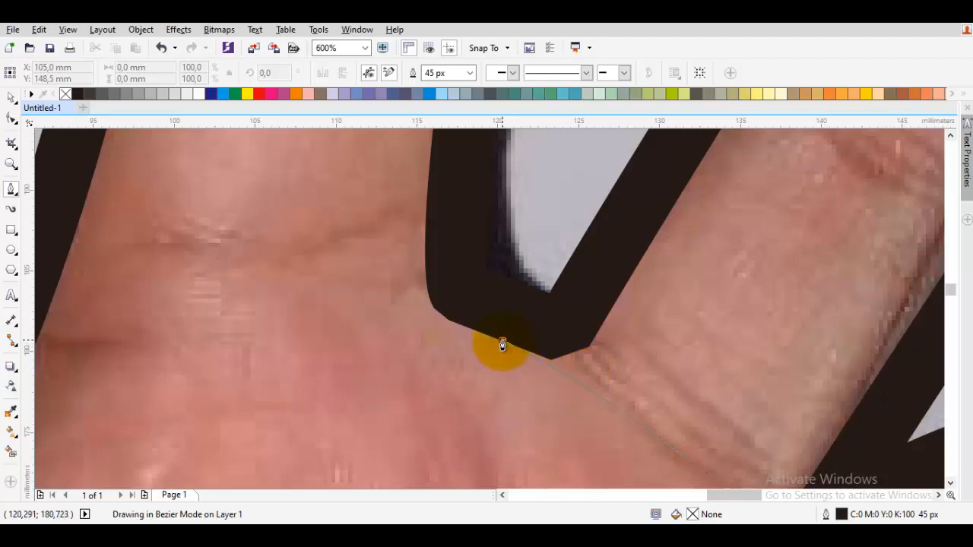
double_click(502, 342)
click(562, 316)
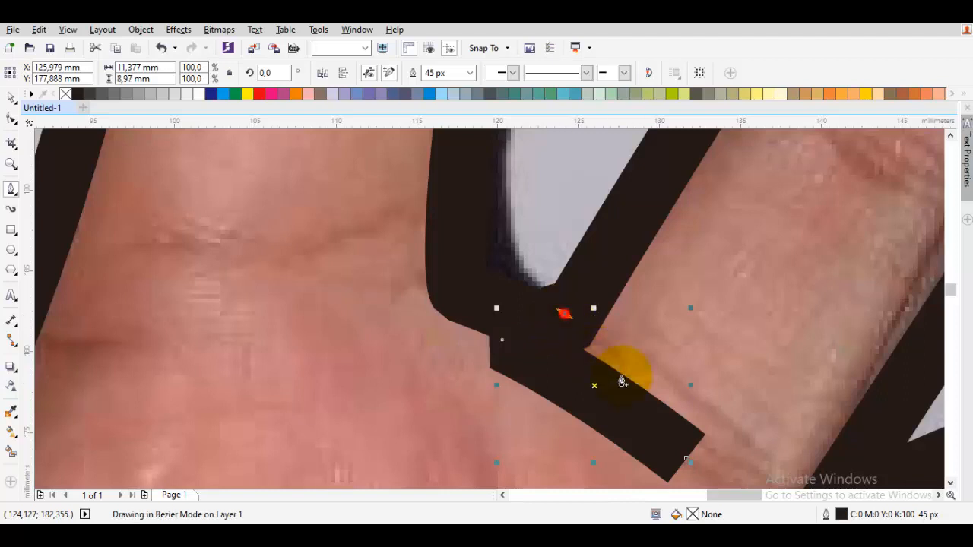
click(679, 456)
drag(685, 461, 680, 396)
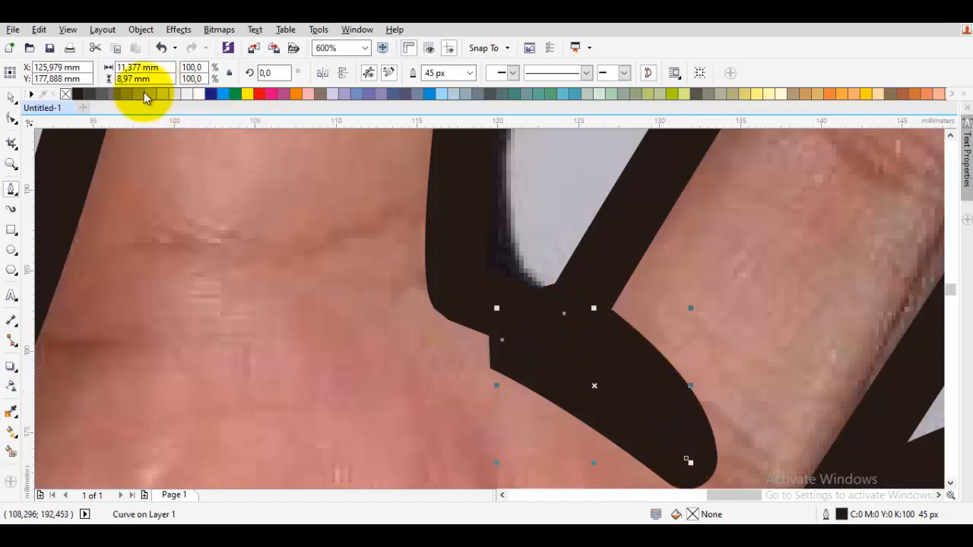
Remove the crease shape's outline and fill it with the black sampled from the hand outline
right_click(66, 93)
key(i)
click(556, 319)
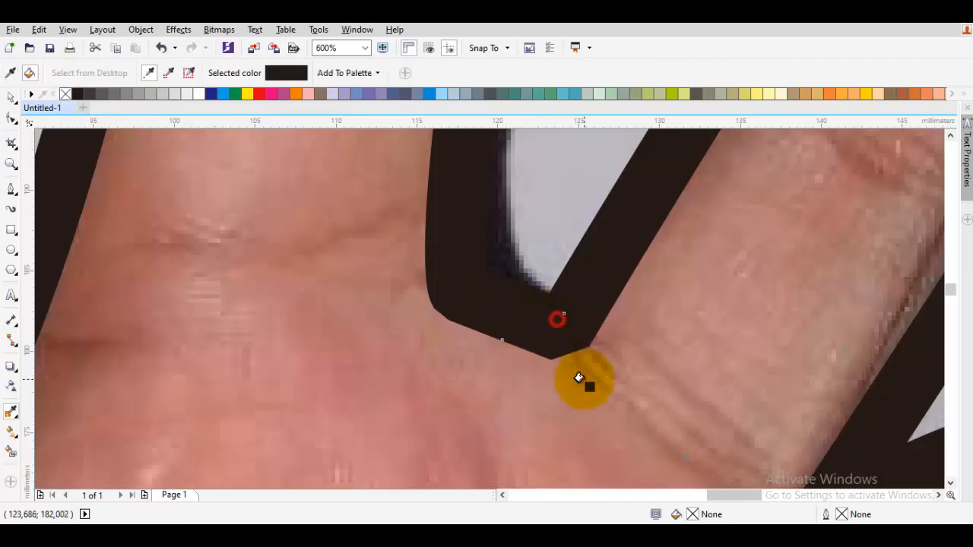
click(583, 377)
key(space)
scroll(590, 368, down, 6)
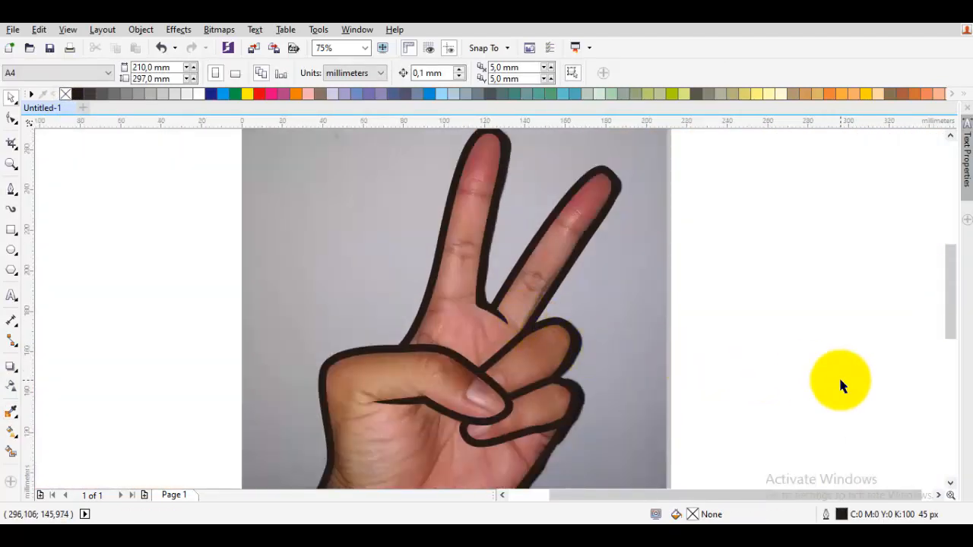
scroll(726, 381, down, 1)
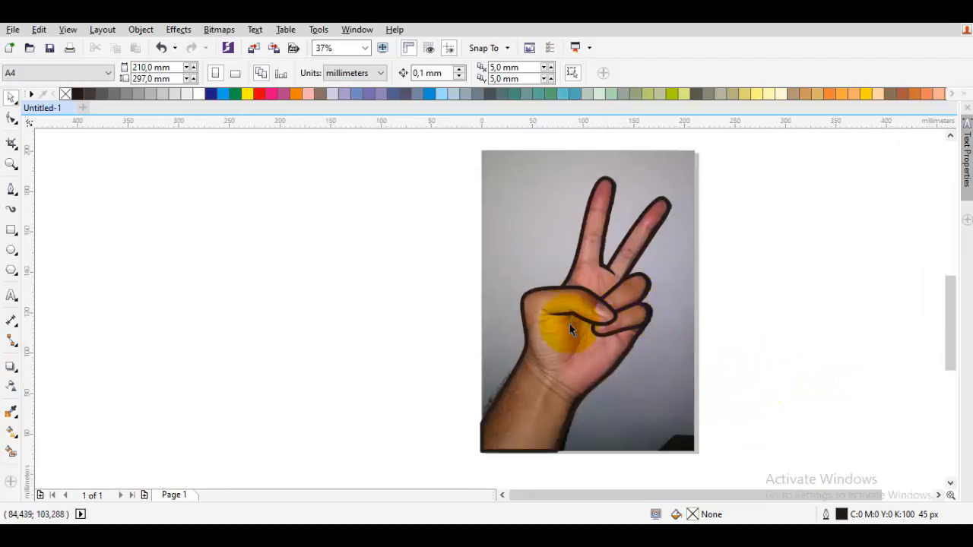
Clear the selection and set the Pen tool's default outline width to Hairline
scroll(569, 324, up, 1)
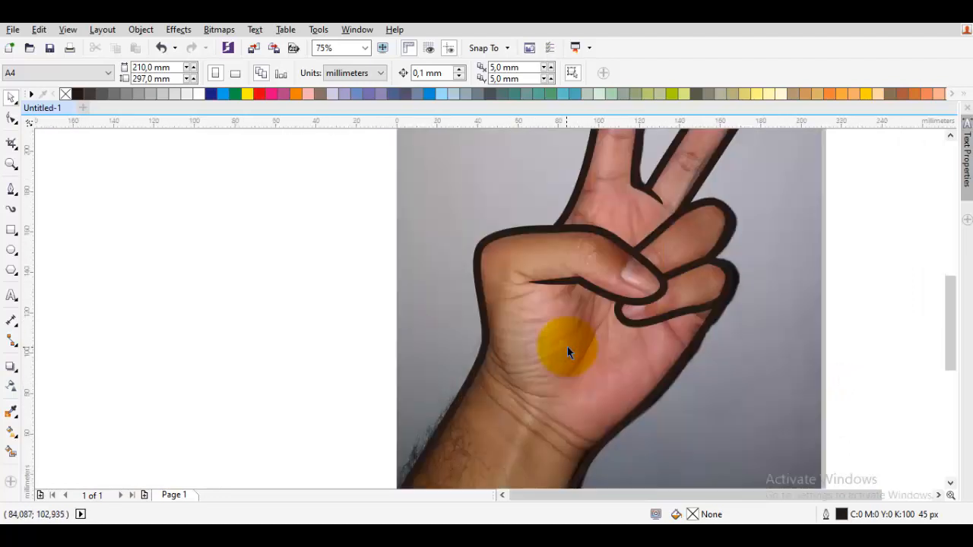
click(216, 251)
drag(508, 299, 409, 288)
drag(462, 310, 422, 316)
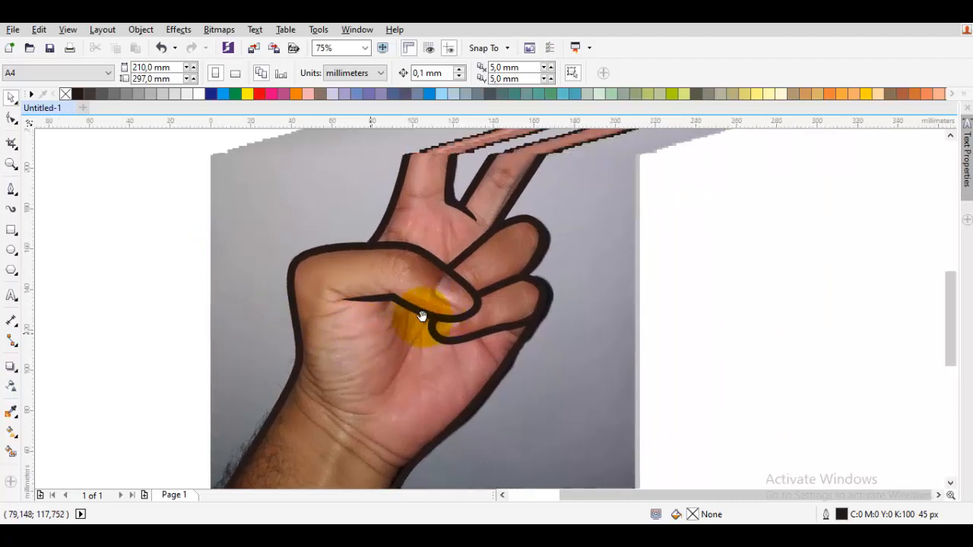
drag(398, 366, 372, 328)
click(341, 365)
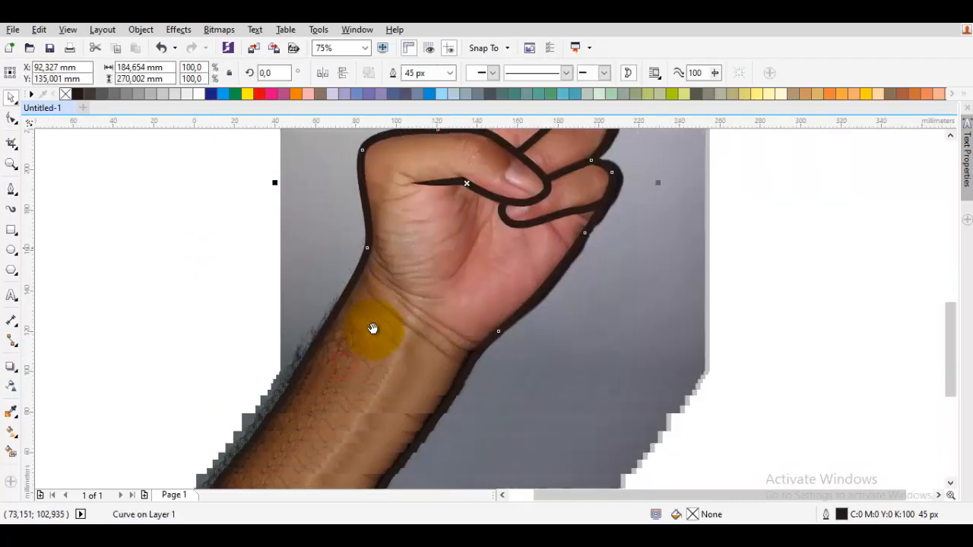
key(p)
drag(242, 435, 298, 397)
key(space)
click(183, 292)
key(space)
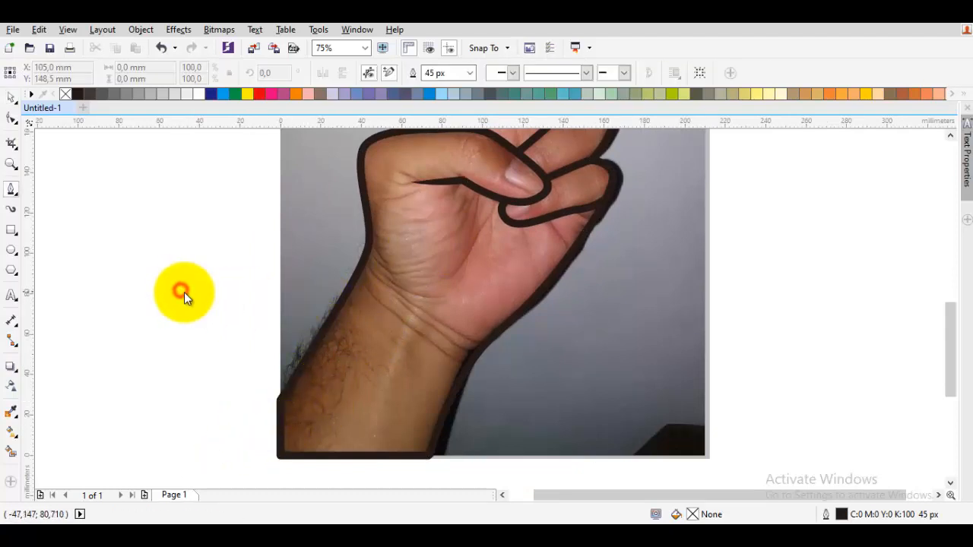
click(471, 73)
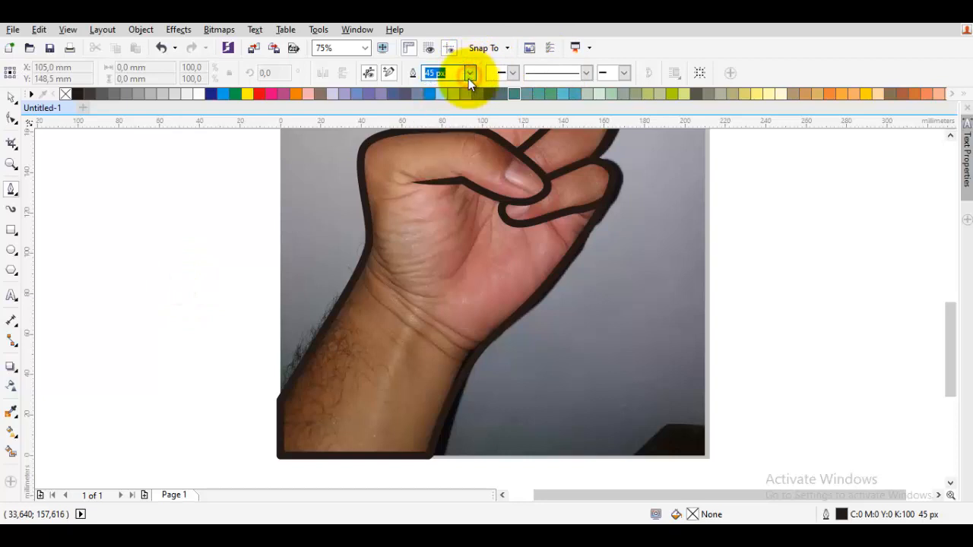
click(466, 73)
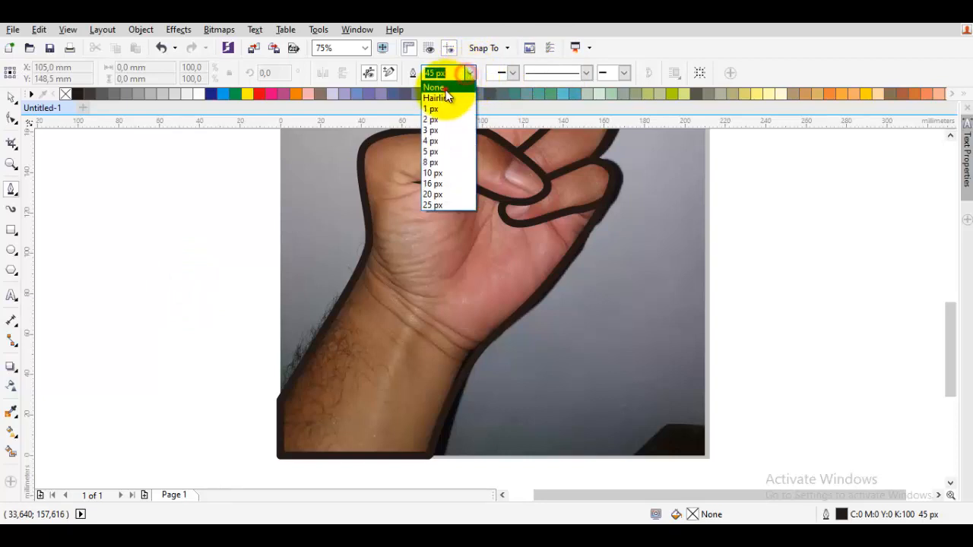
click(433, 87)
click(470, 74)
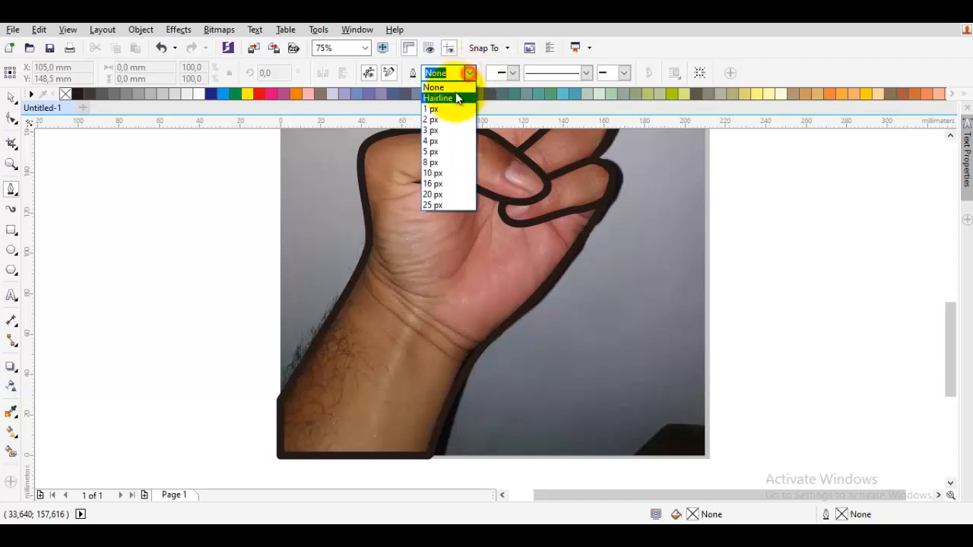
click(450, 99)
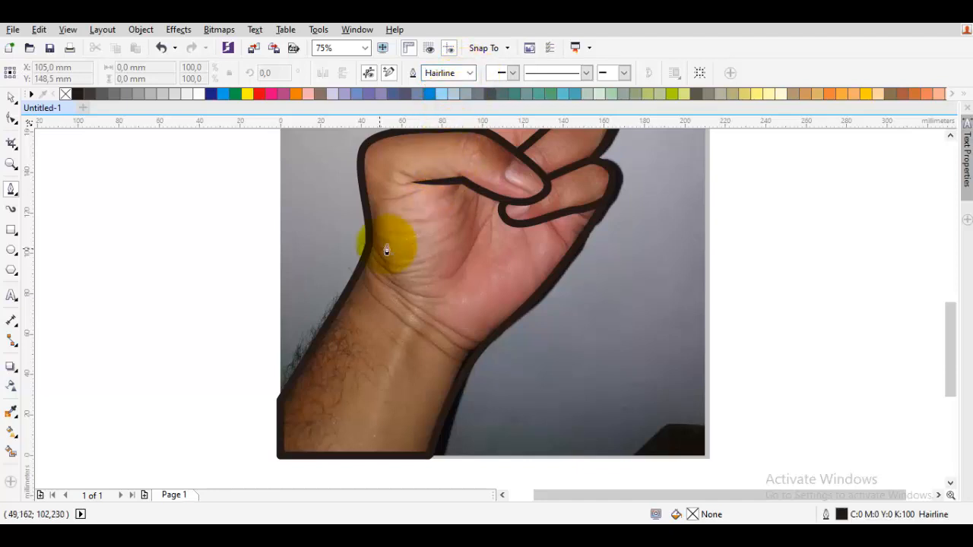
Start a hairline Pen path outside the photo's lower thumb-side corner and trace it up the forearm and wrist to the thumb's base joint
drag(399, 257, 401, 244)
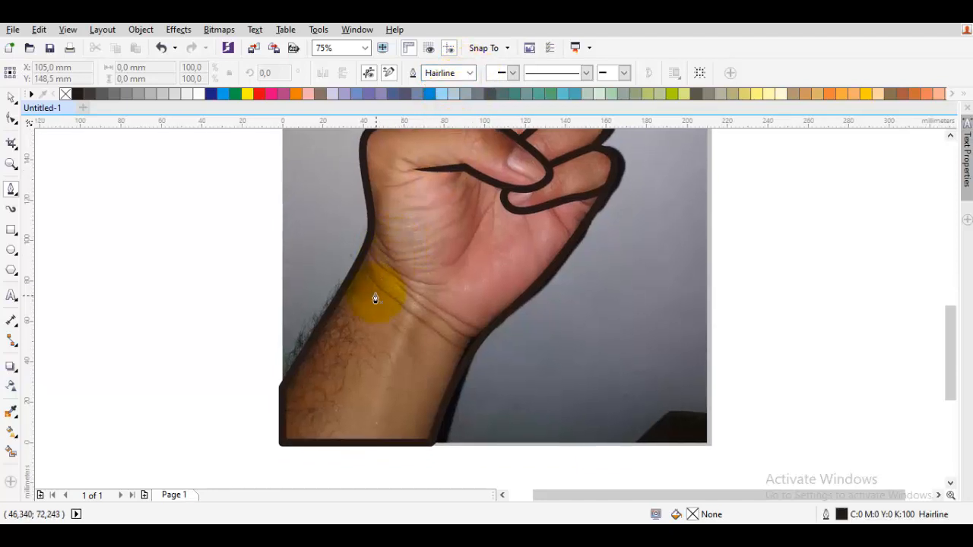
drag(377, 294, 382, 284)
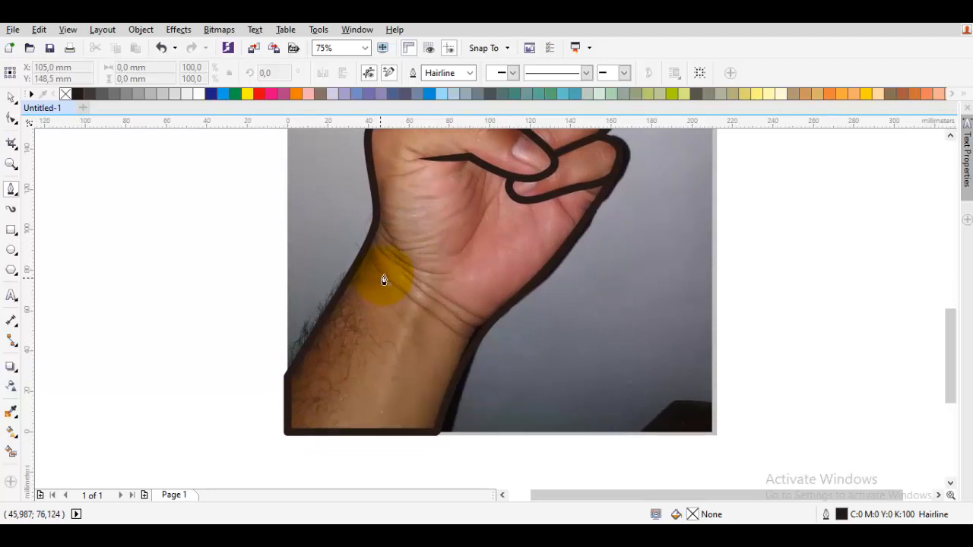
drag(382, 283, 412, 244)
click(283, 422)
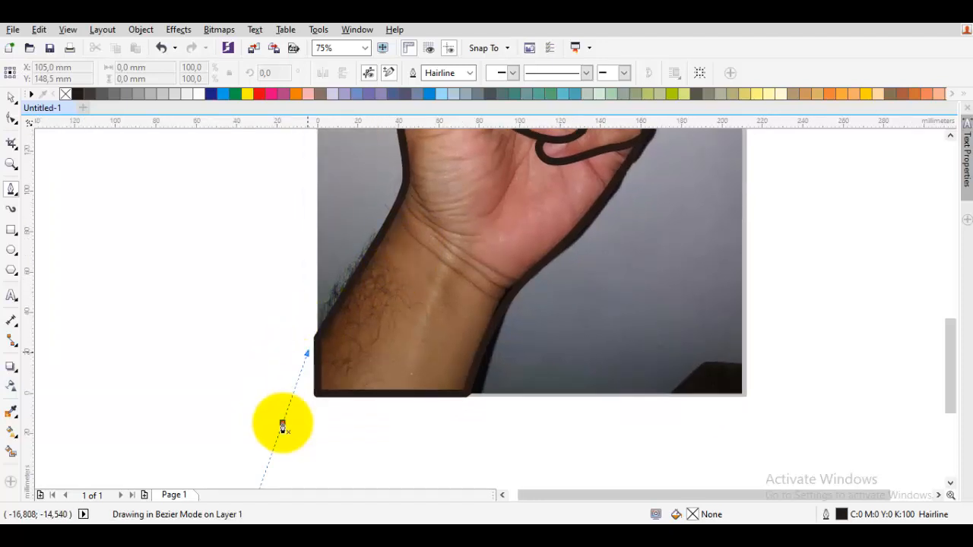
scroll(415, 204, up, 1)
drag(412, 204, 382, 356)
click(394, 344)
drag(389, 149, 328, 352)
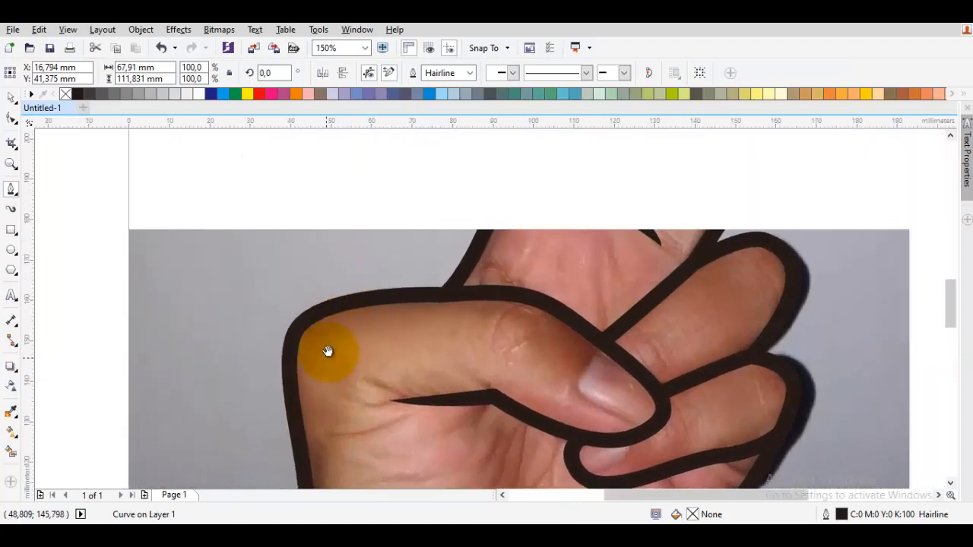
drag(309, 319, 359, 279)
Continue the hairline path inside the thumb, just below its upper contour, to the tip of the thumb
drag(540, 326, 557, 336)
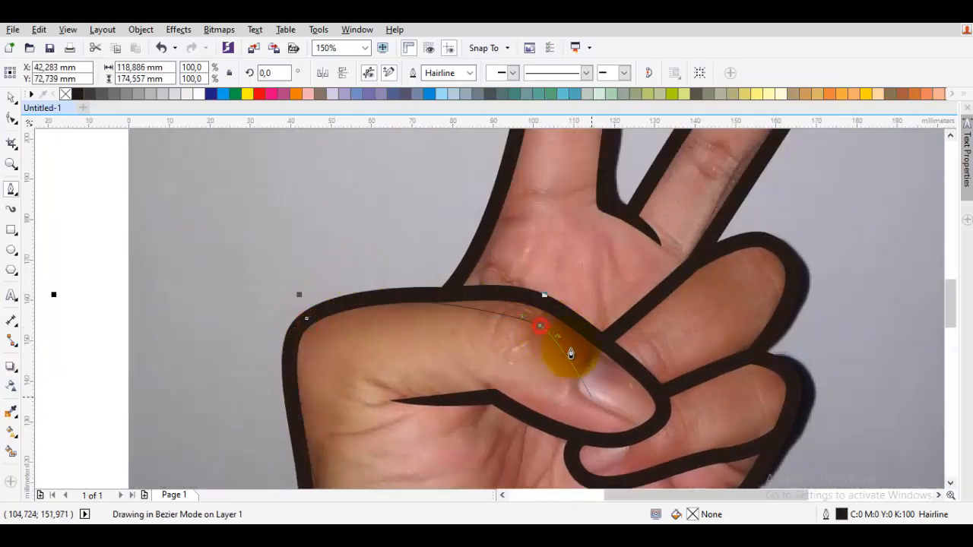
drag(594, 391, 440, 343)
scroll(449, 348, down, 2)
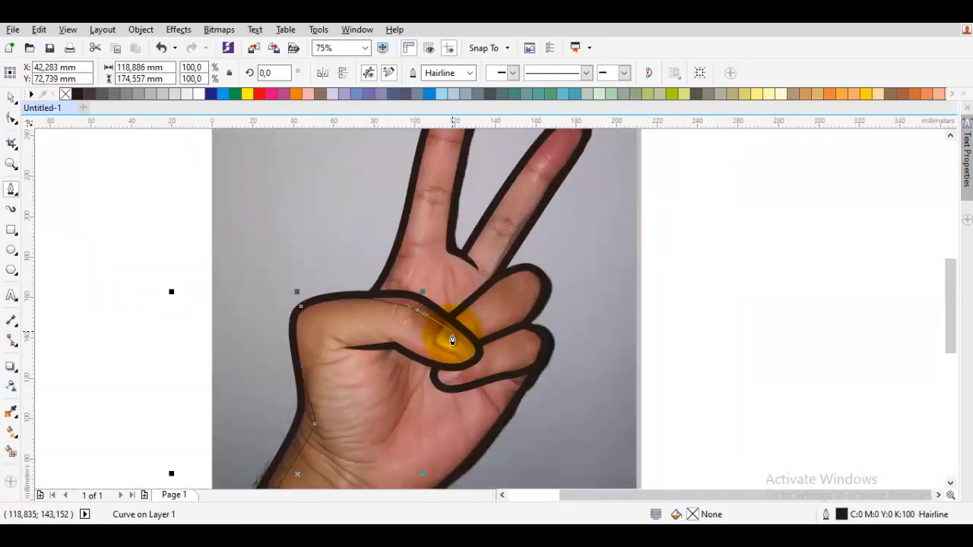
scroll(450, 342, up, 2)
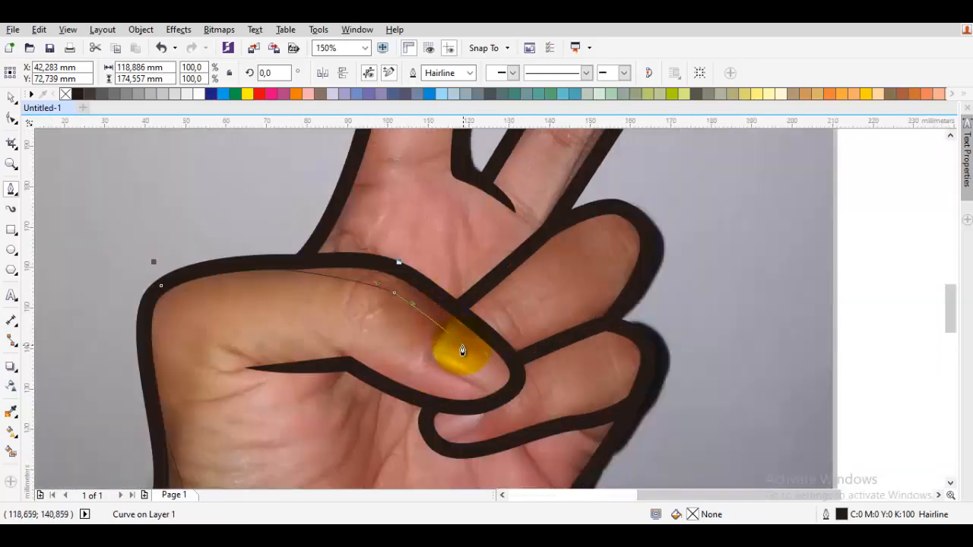
click(467, 344)
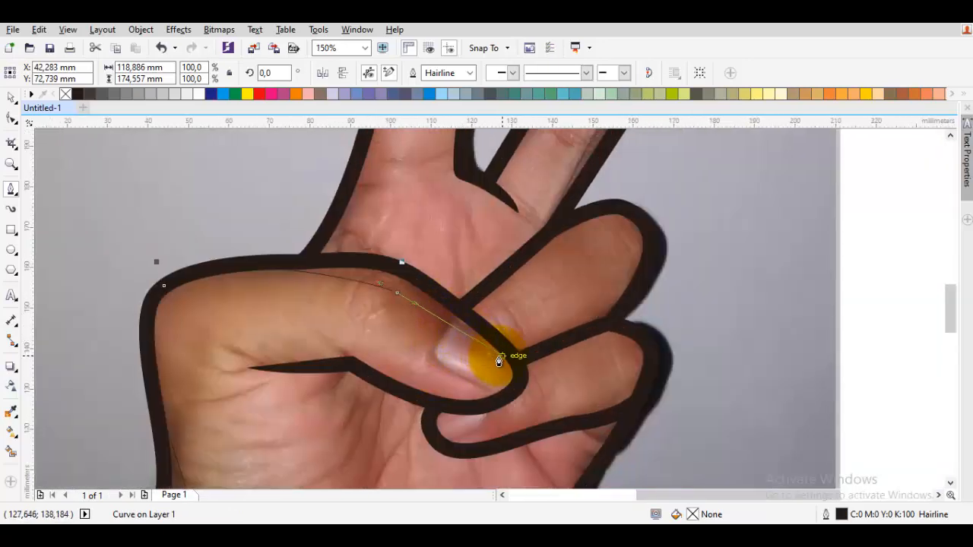
click(504, 356)
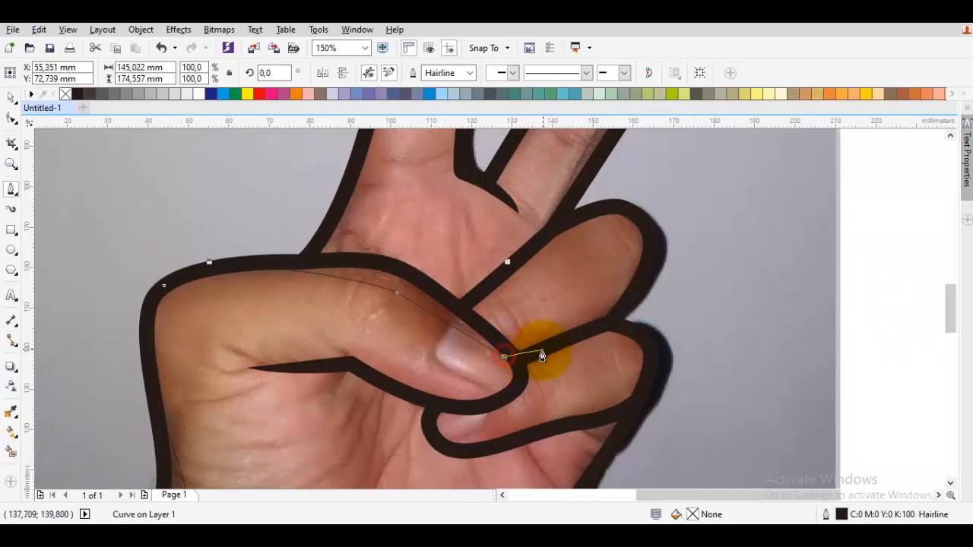
Turn the hairline path back within the thumb's black upper outline as far as the base of the raised index finger
scroll(485, 304, up, 2)
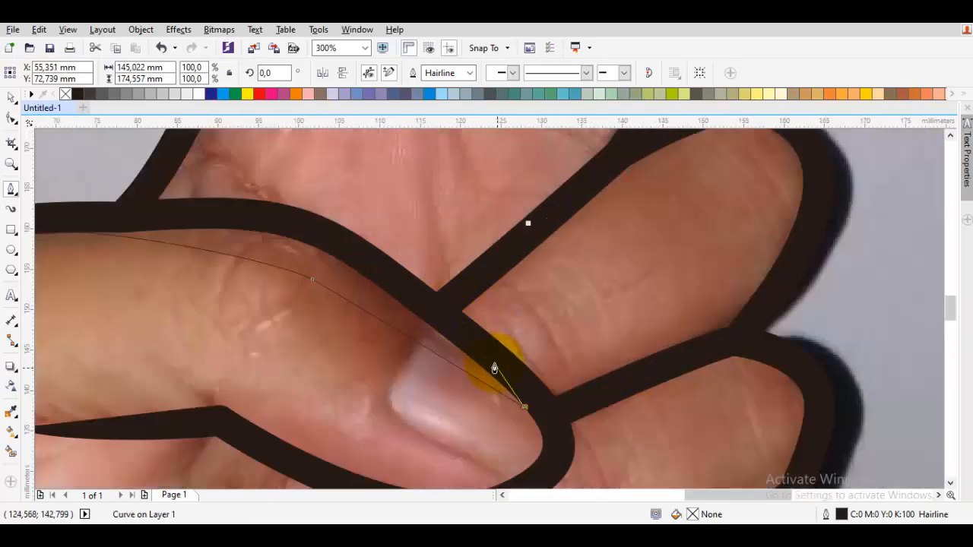
drag(499, 364, 540, 388)
scroll(457, 307, down, 2)
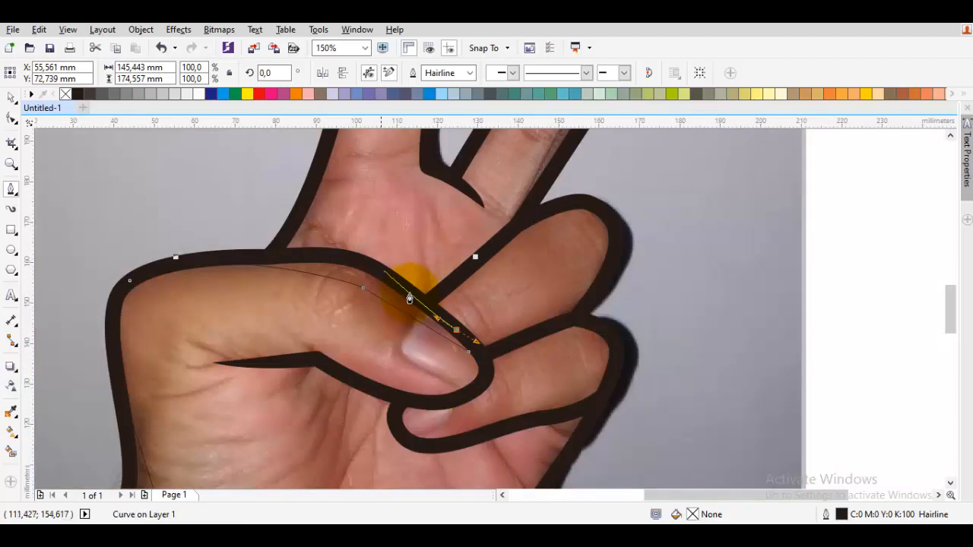
drag(356, 261, 307, 254)
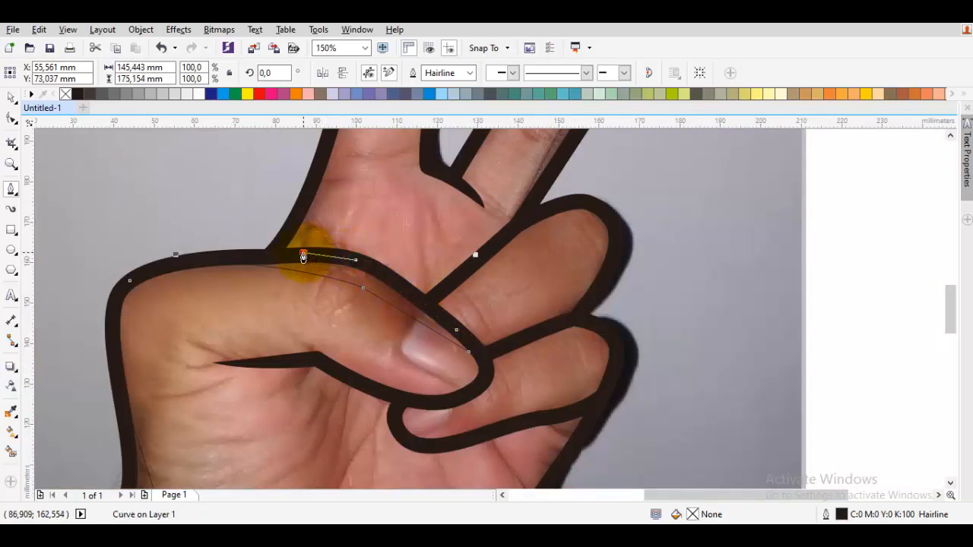
click(304, 254)
Trace the hairline path up the index finger's outer edge, over its tip and down through the gap to the V between the raised fingers
drag(347, 144, 291, 345)
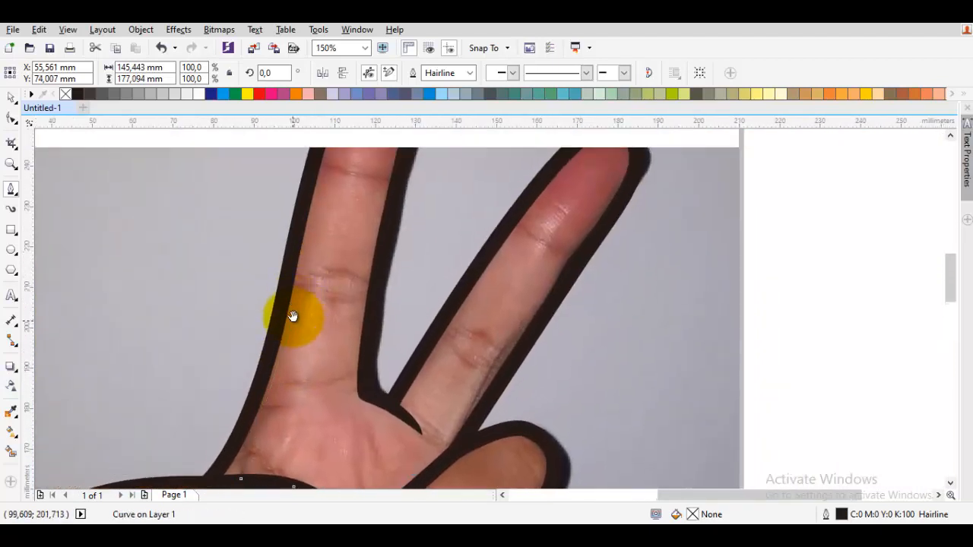
drag(298, 279, 313, 188)
drag(342, 158, 387, 188)
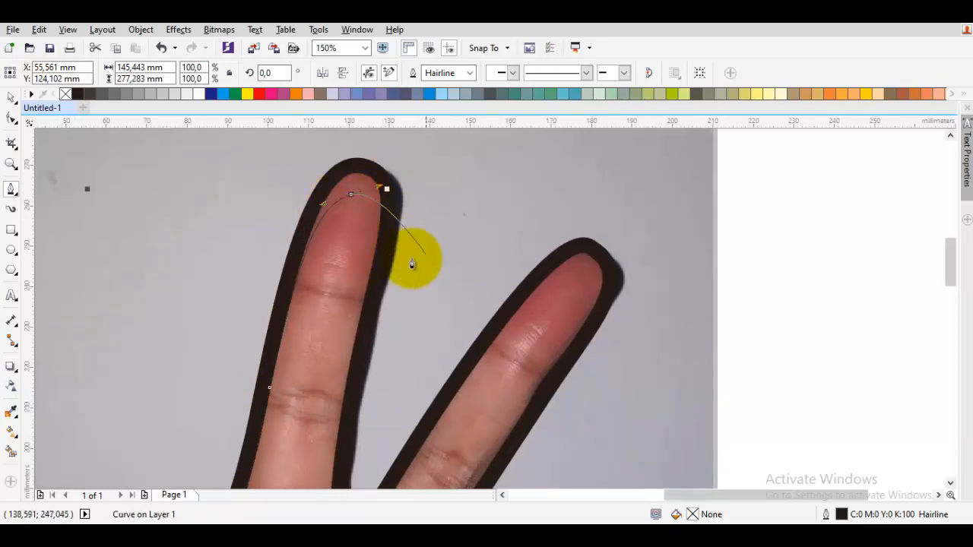
click(428, 242)
drag(435, 249, 447, 233)
drag(447, 234, 379, 394)
drag(379, 395, 426, 280)
drag(420, 329, 482, 260)
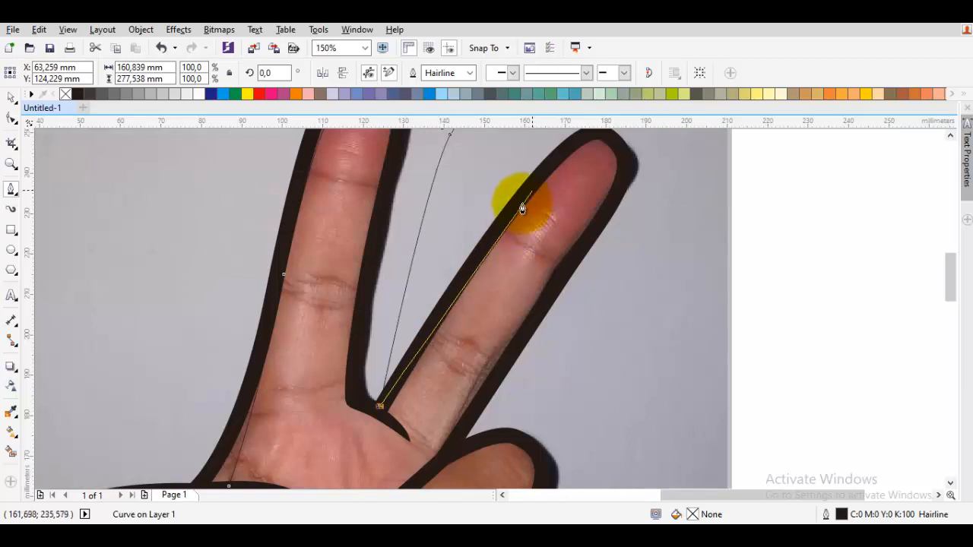
drag(564, 174, 601, 163)
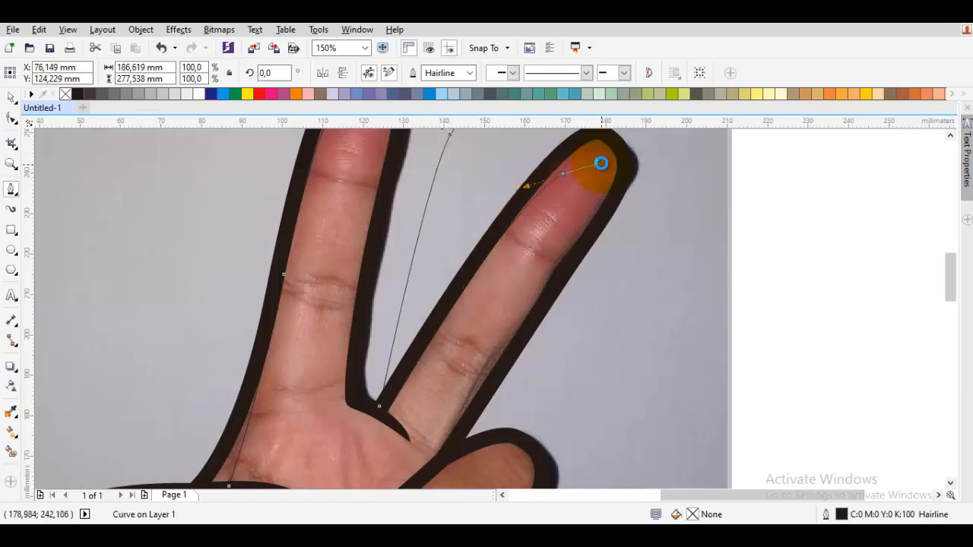
click(560, 219)
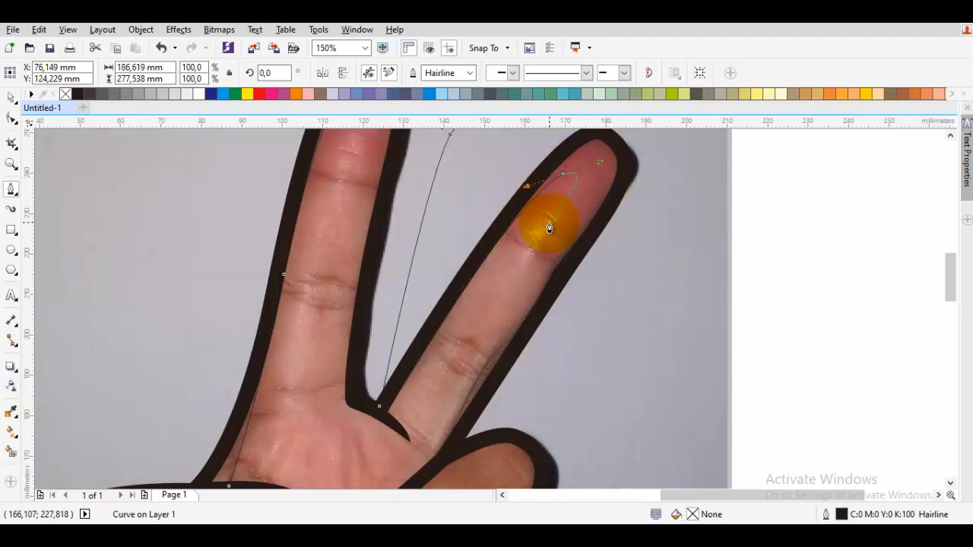
key(ctrl+z)
drag(518, 240, 434, 330)
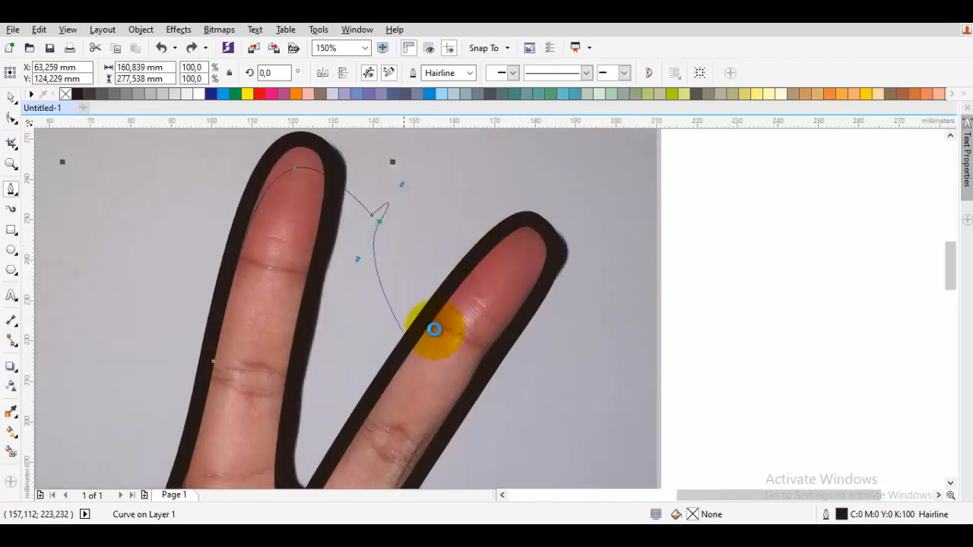
drag(378, 344, 456, 258)
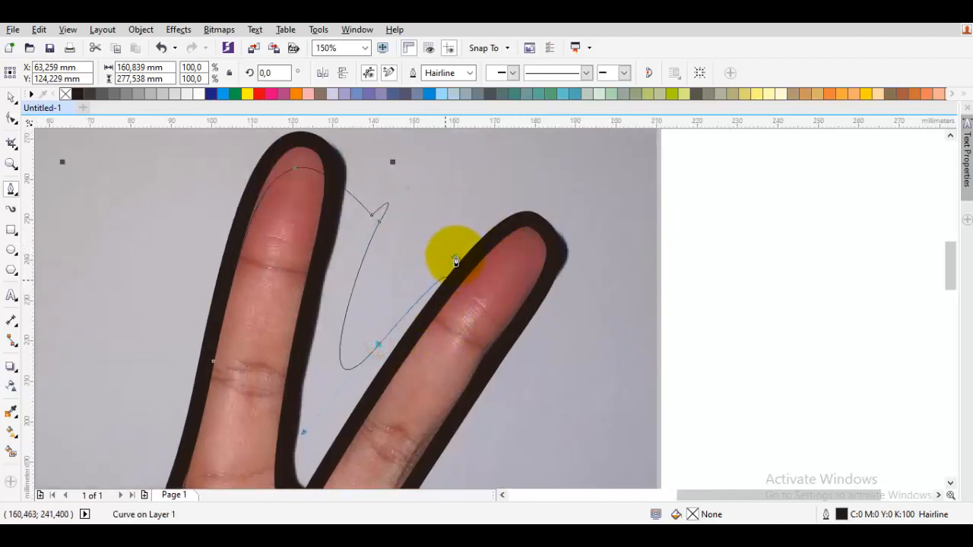
key(ctrl+z)
Trace the hairline path from the gap onto the middle finger's inner edge, over its tip and down to its outer edge
click(394, 314)
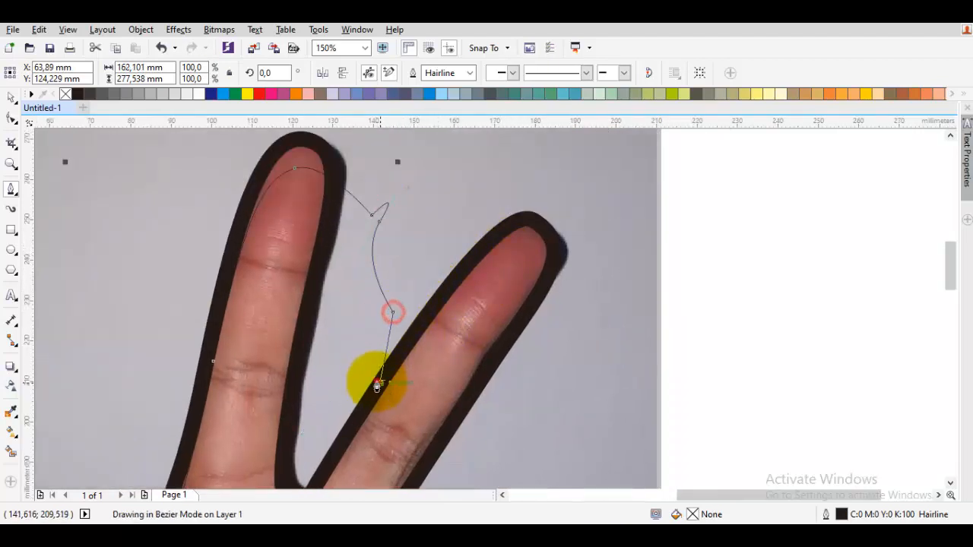
drag(377, 386, 467, 263)
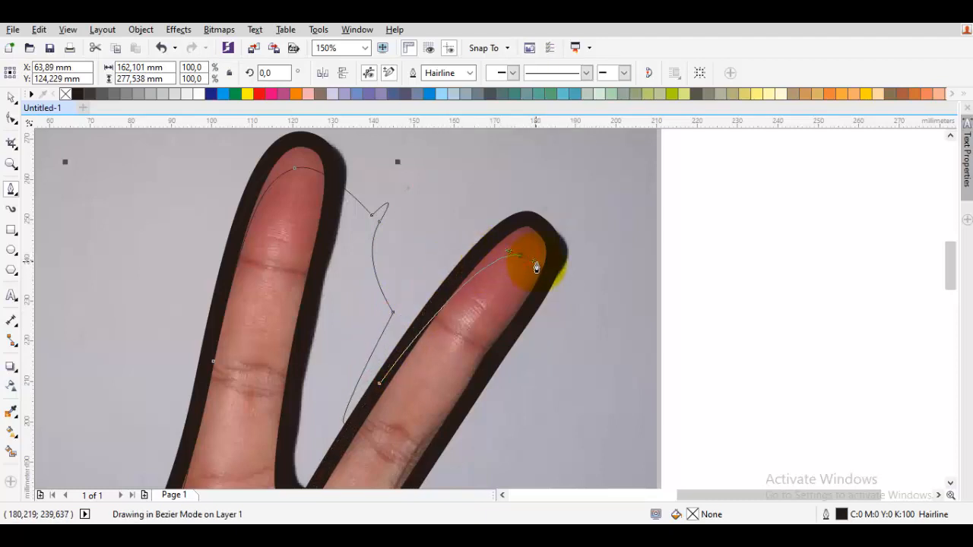
drag(539, 272, 539, 267)
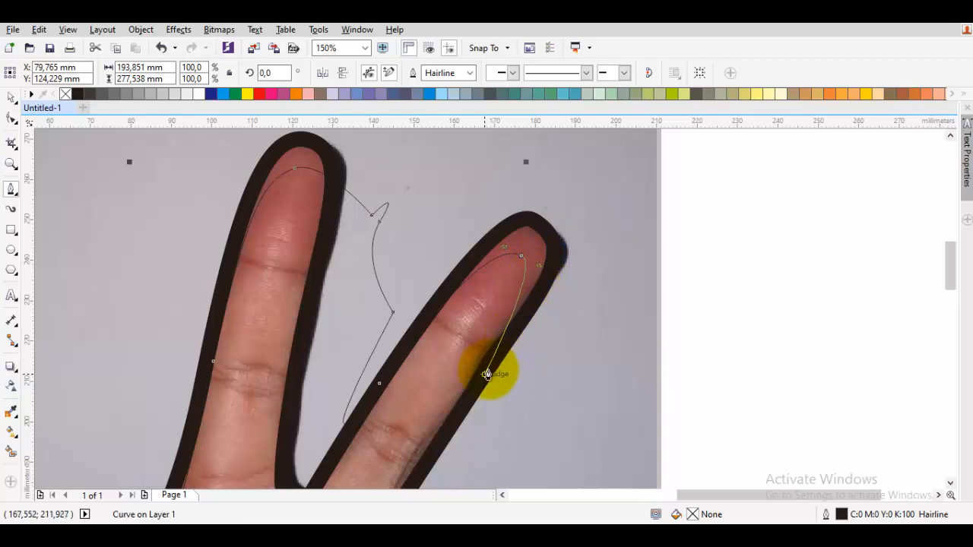
drag(481, 372, 560, 343)
Route the hairline path outside the middle finger and down across the folded ring finger to the line between the two folded fingers
scroll(560, 363, down, 2)
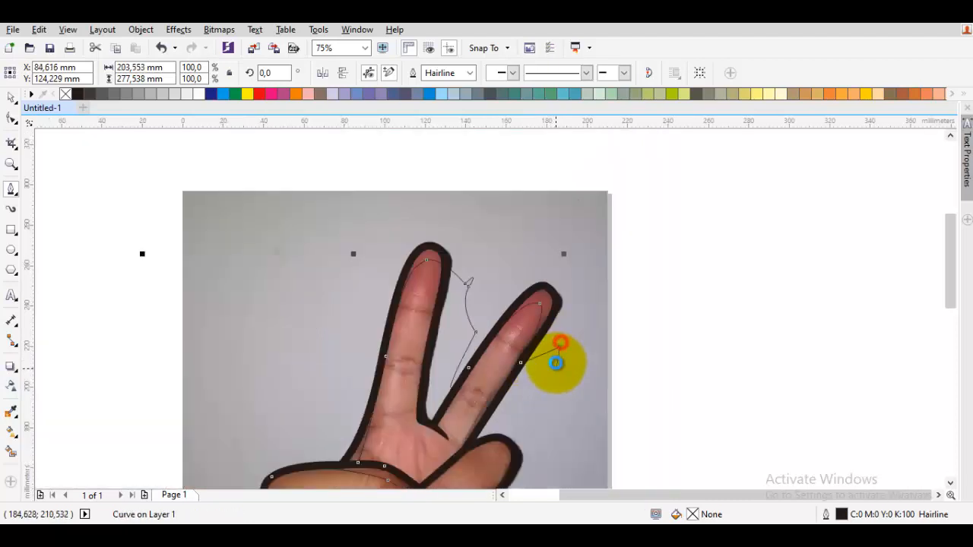
scroll(554, 252, down, 3)
click(550, 276)
scroll(519, 327, up, 1)
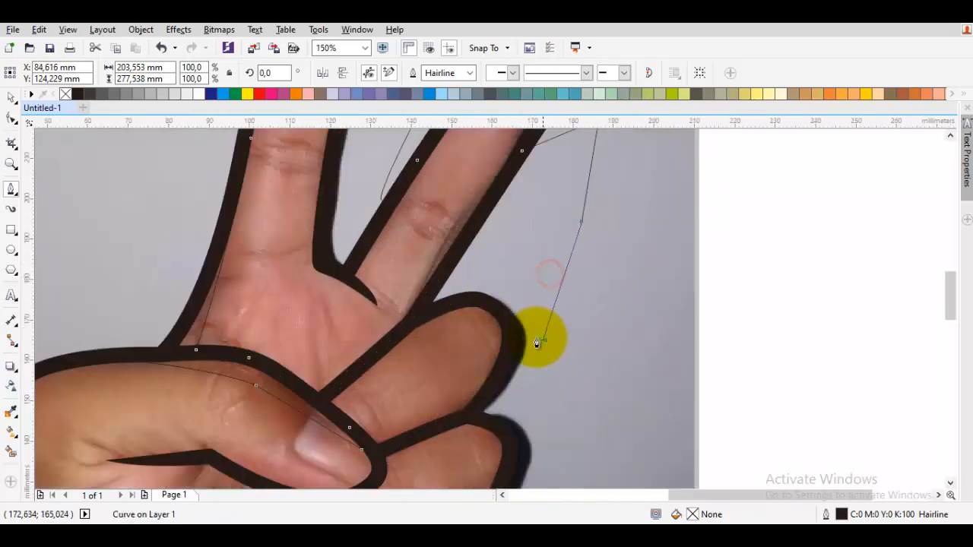
drag(542, 341, 522, 371)
mouse_move(404, 438)
mouse_down()
mouse_move(417, 422)
mouse_move(406, 434)
mouse_up()
key(ctrl+z)
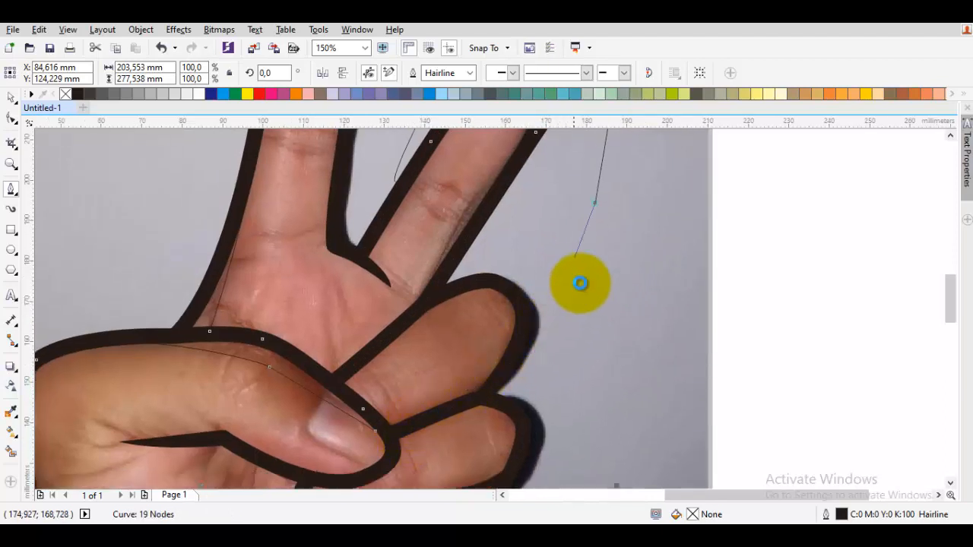
drag(563, 254, 564, 297)
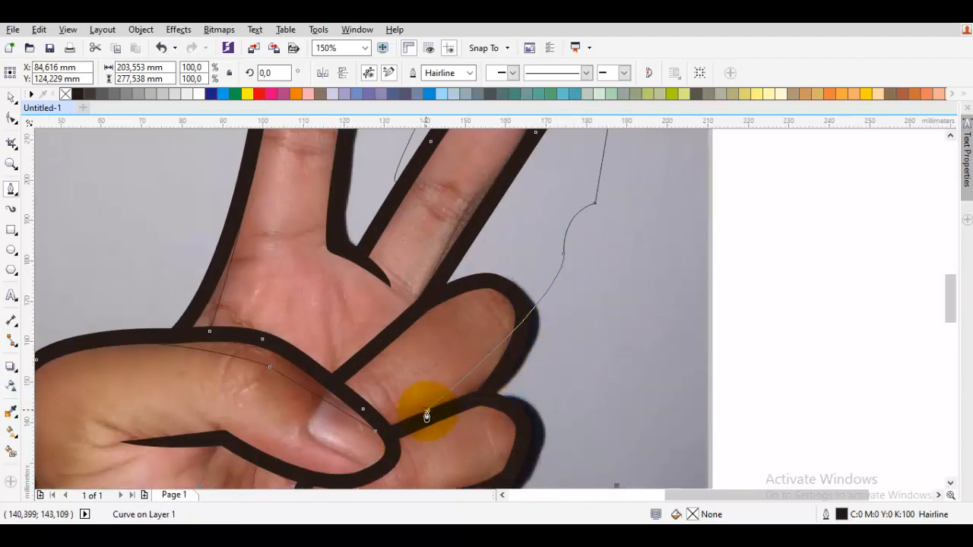
drag(426, 412, 507, 389)
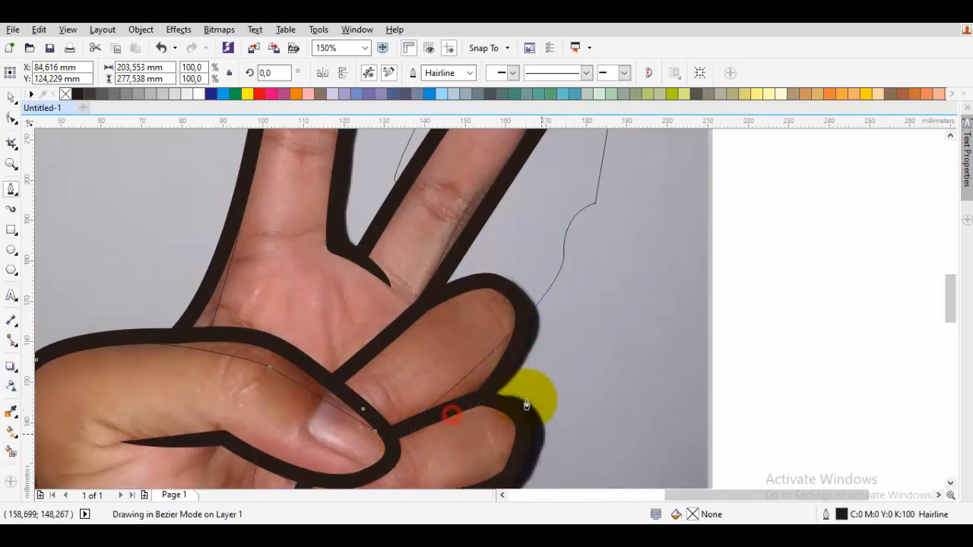
Continue the hairline path around the folded little finger to its base and down the palm's outer edge
drag(542, 451, 443, 367)
click(440, 362)
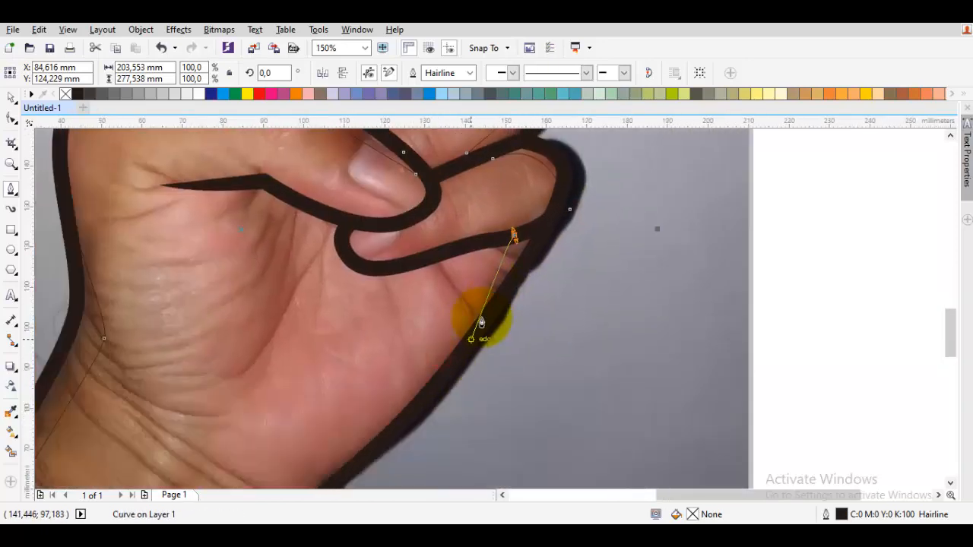
drag(457, 354, 428, 397)
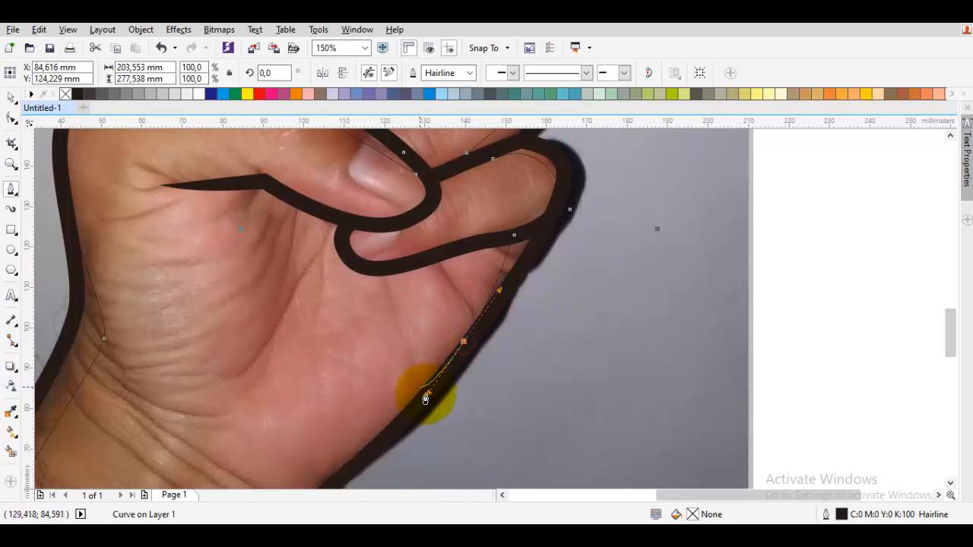
Loop the hairline path in a wide curve around the outside of the whole photo, ending below the forearm
scroll(421, 392, down, 3)
drag(493, 392, 535, 339)
drag(503, 238, 412, 220)
drag(305, 259, 233, 395)
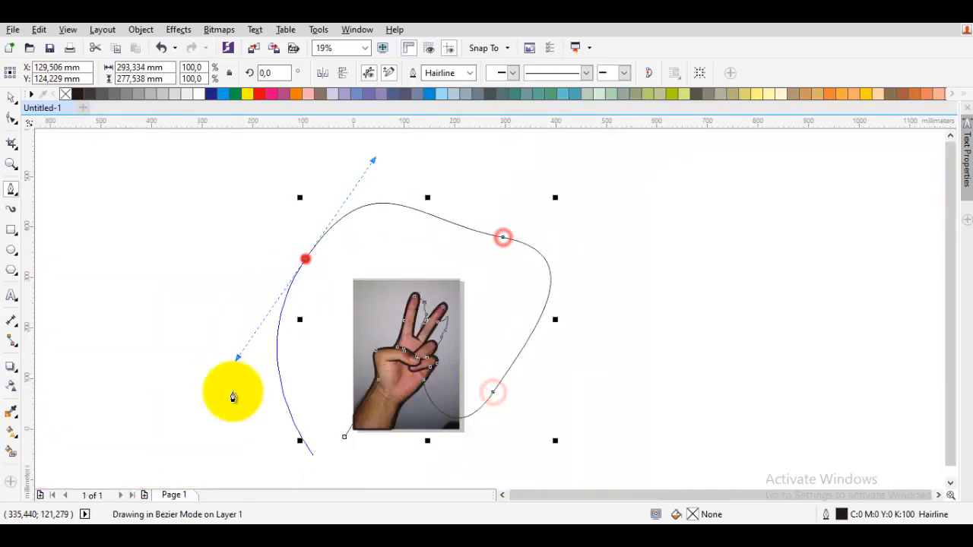
scroll(339, 461, up, 2)
click(346, 460)
drag(546, 457, 545, 430)
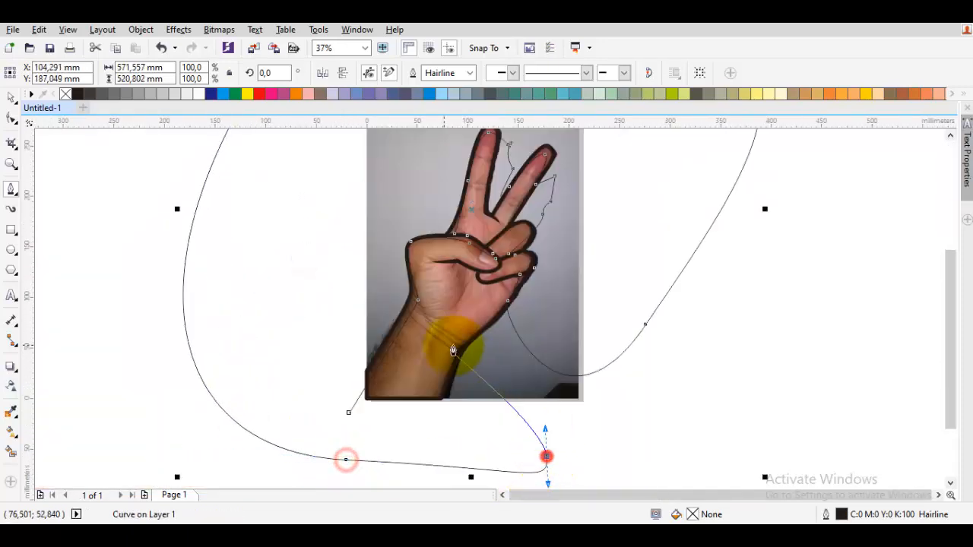
Bring the hairline path back to the outer wrist and down the forearm, and close it at its starting point below the photo
scroll(452, 352, up, 2)
drag(491, 341, 455, 363)
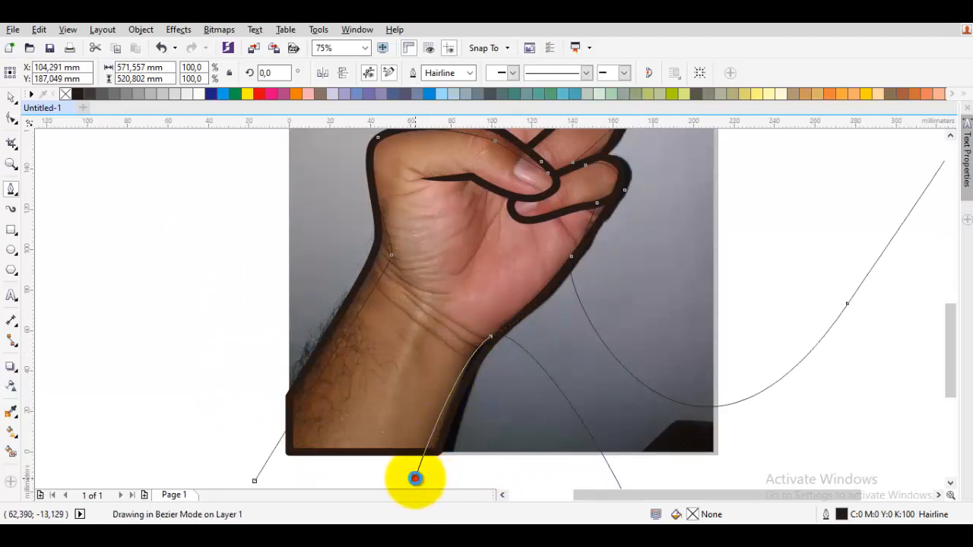
click(415, 478)
click(254, 485)
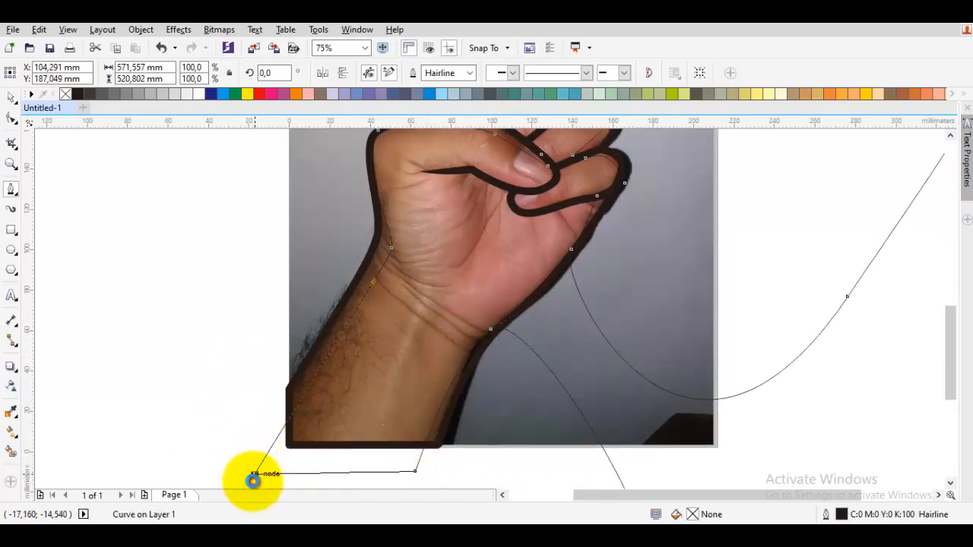
Intersect the hairline shape with the black hand outline and delete the original hairline shape
shift+click(421, 322)
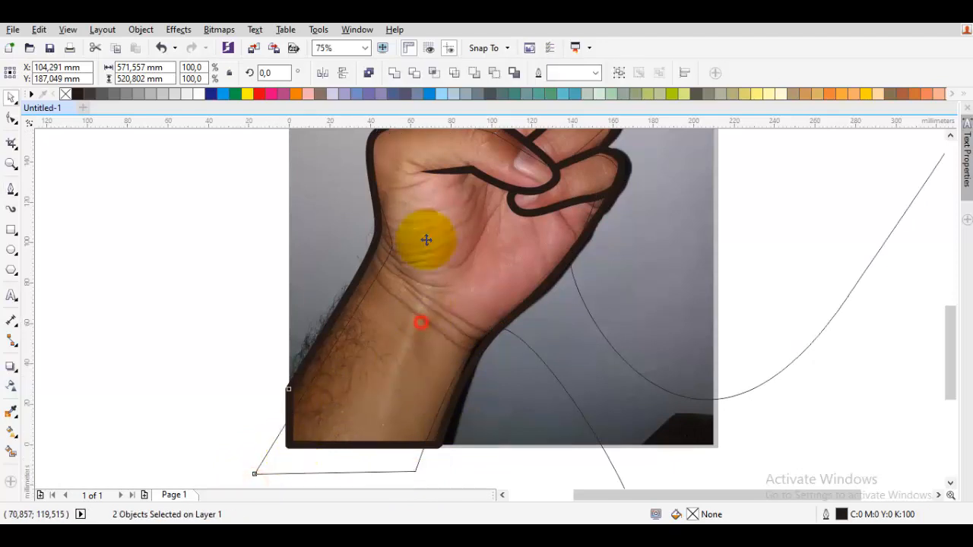
click(437, 70)
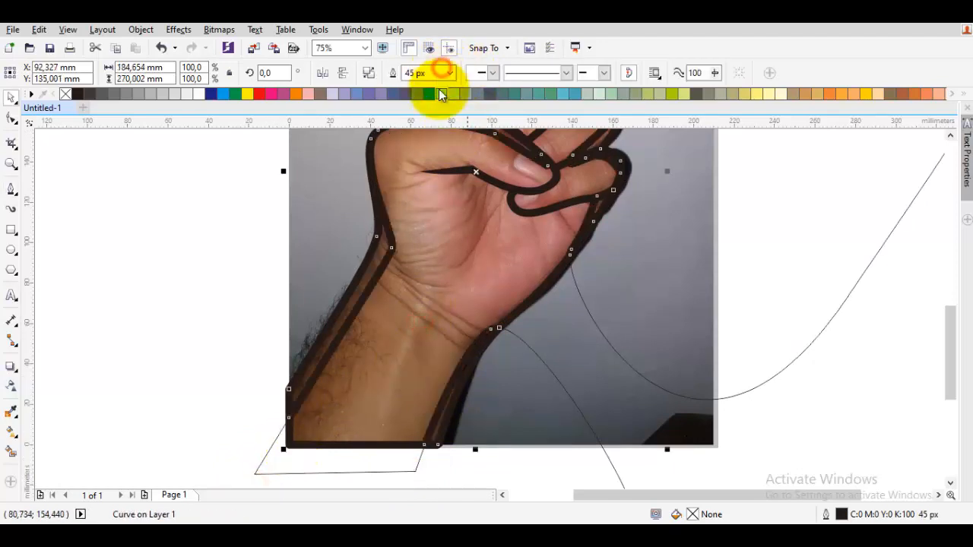
scroll(517, 175, down, 2)
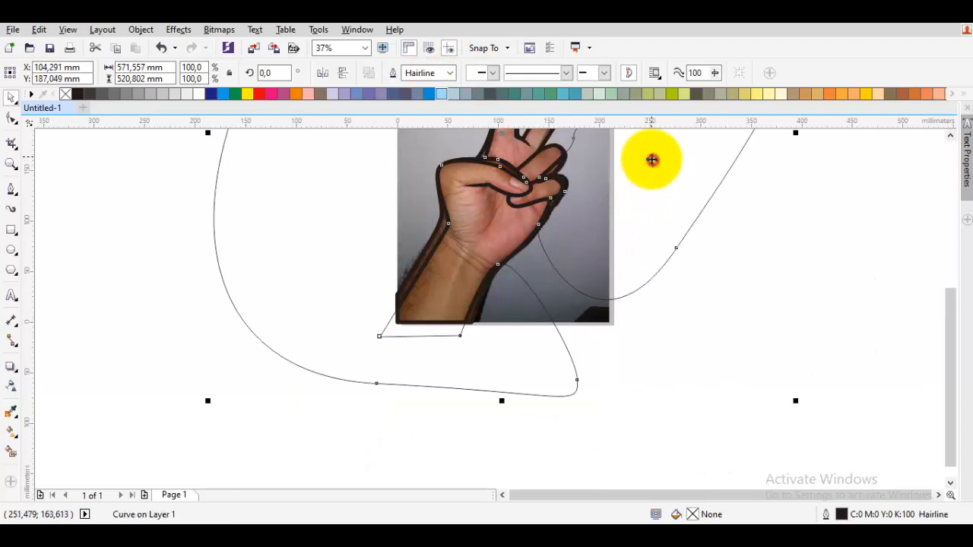
key(Delete)
Sample the skin colour from the thumb in the photo with the Color Eyedropper
scroll(561, 159, up, 2)
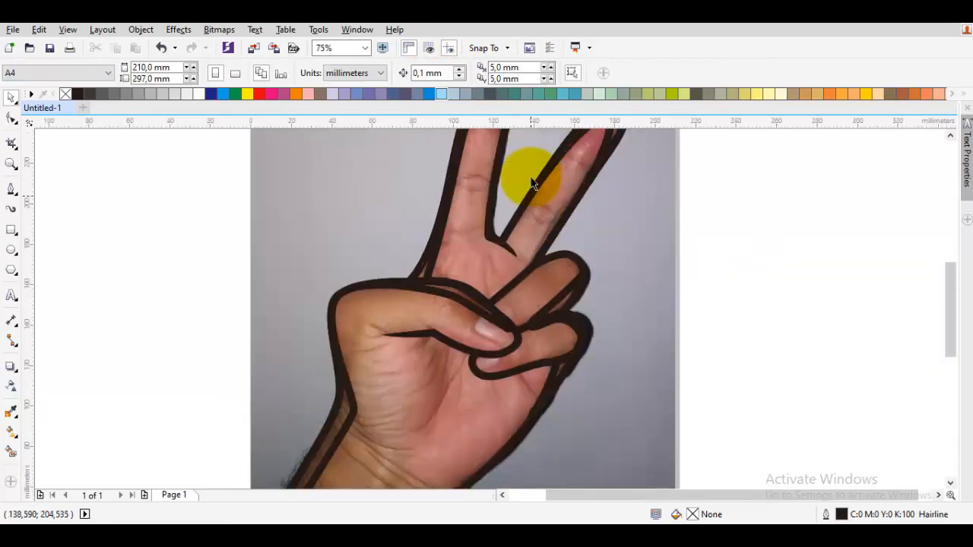
drag(624, 166, 531, 251)
key(space)
drag(442, 327, 559, 200)
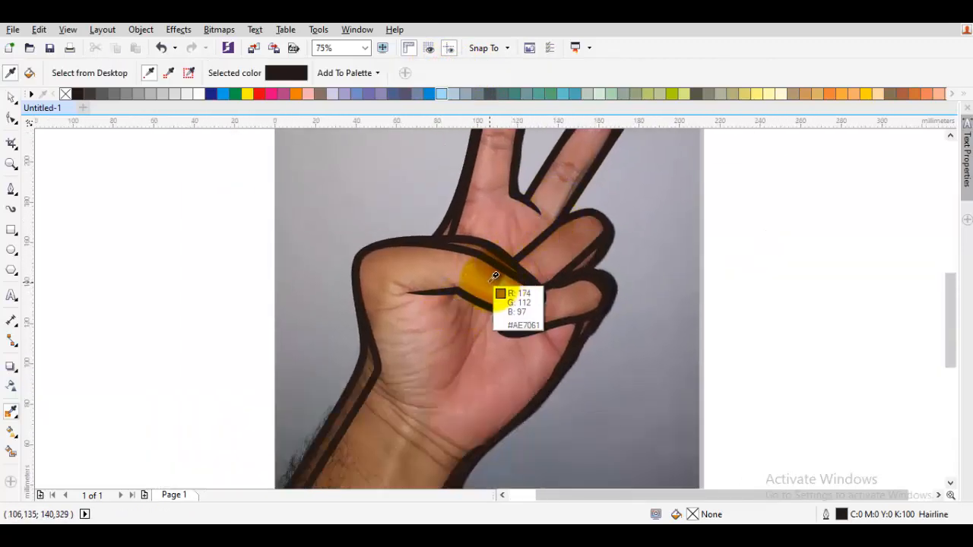
click(487, 272)
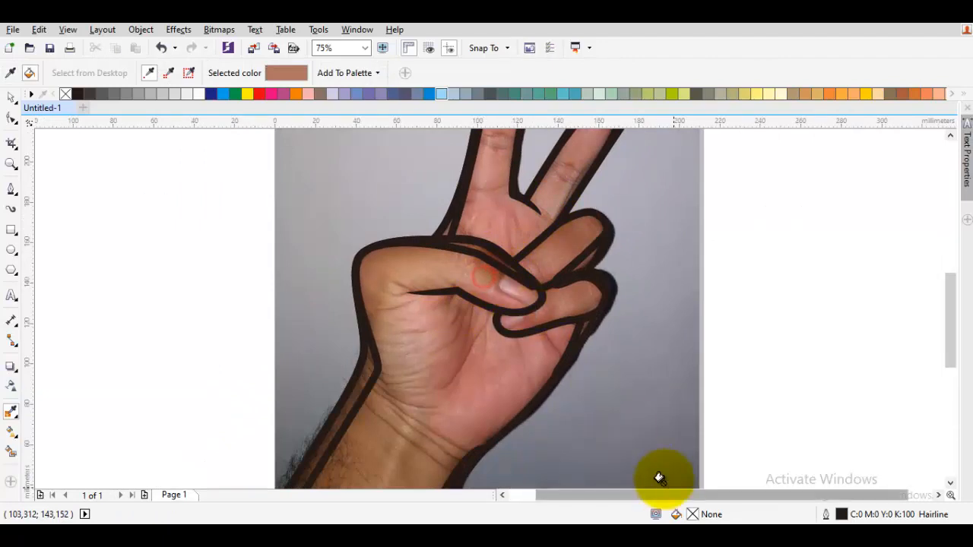
Change the sampled colour to CMYK 25, 49, 58, 0 and fill the intersected shadow shape along the hand's edges with it
double_click(694, 515)
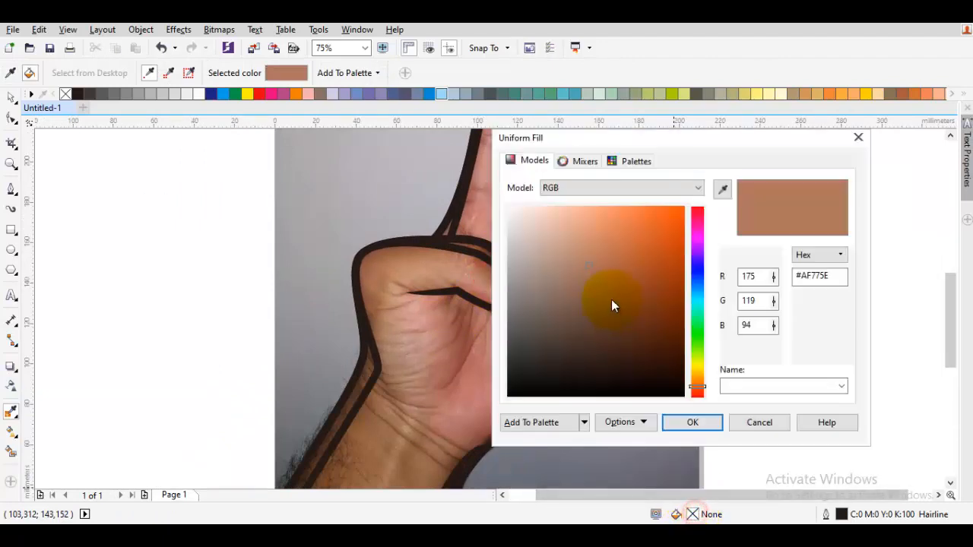
click(588, 189)
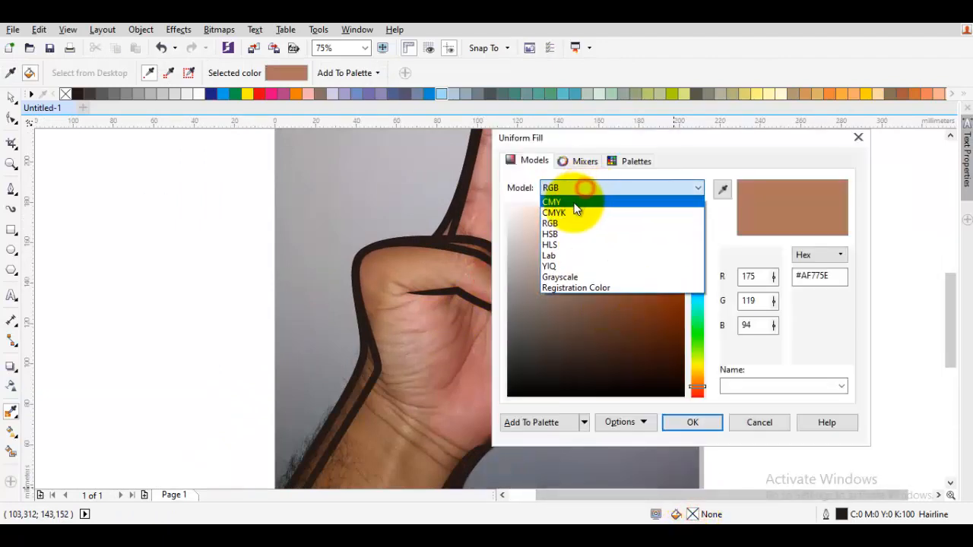
click(573, 211)
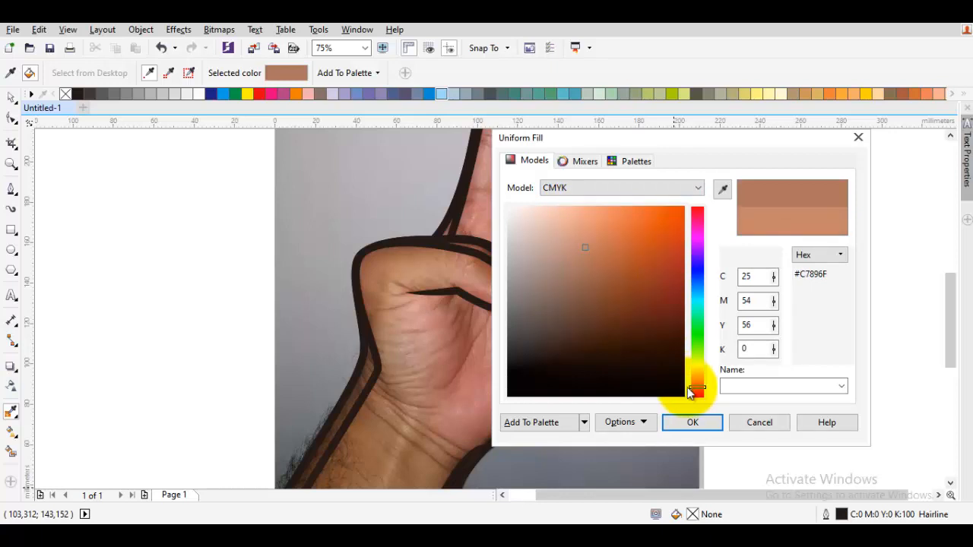
drag(689, 392, 697, 388)
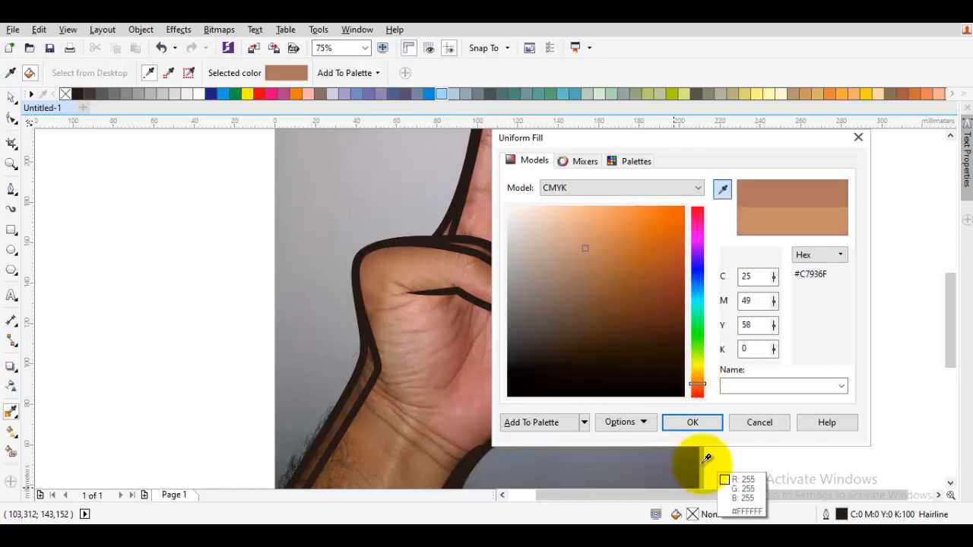
click(689, 424)
scroll(367, 383, up, 2)
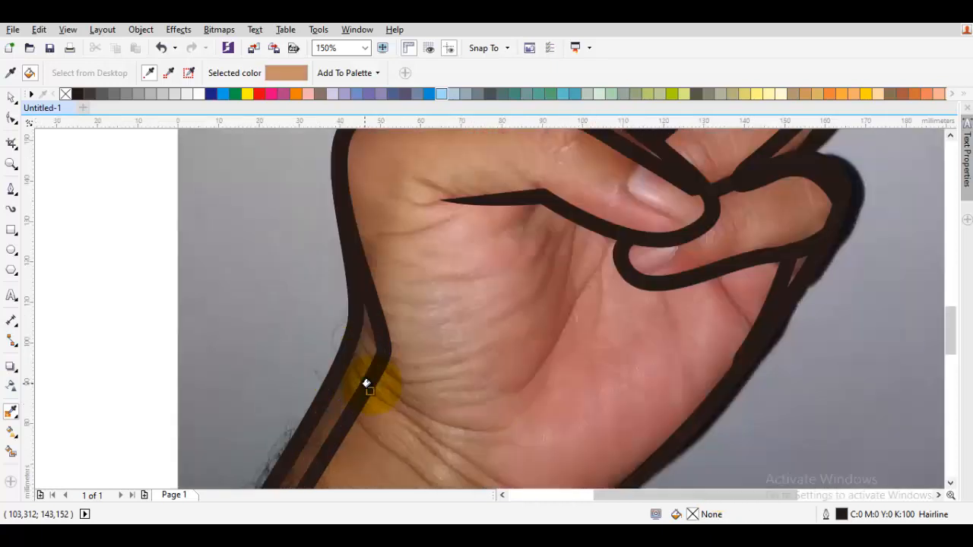
click(346, 378)
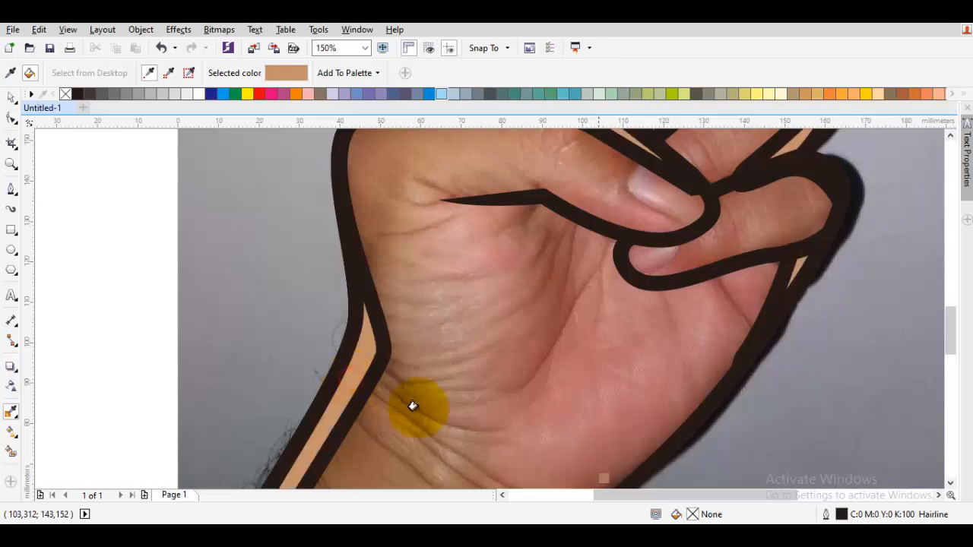
Lighten the fill colour to CMYK 0, 31, 38, 0 and fill the main hand shape with it
double_click(677, 515)
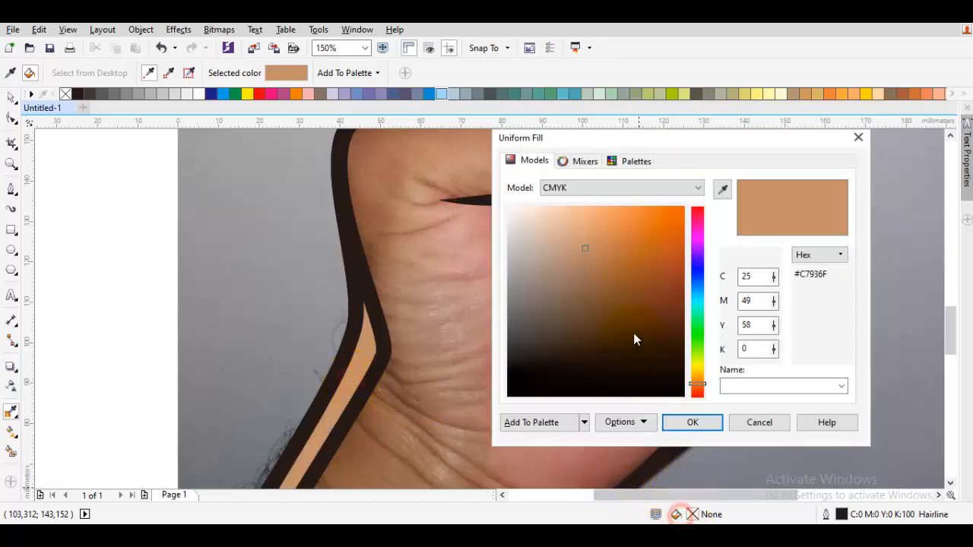
click(581, 217)
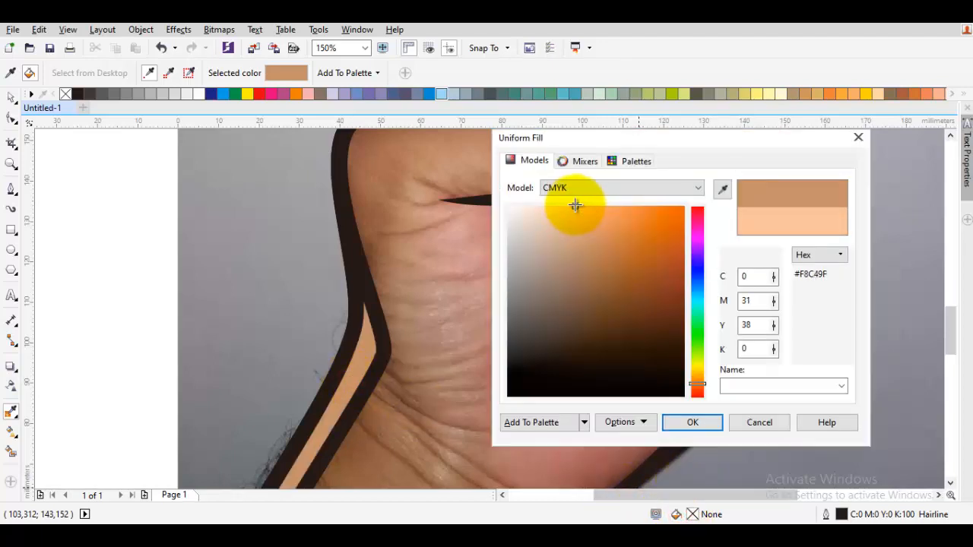
key(Return)
scroll(543, 224, down, 1)
click(482, 292)
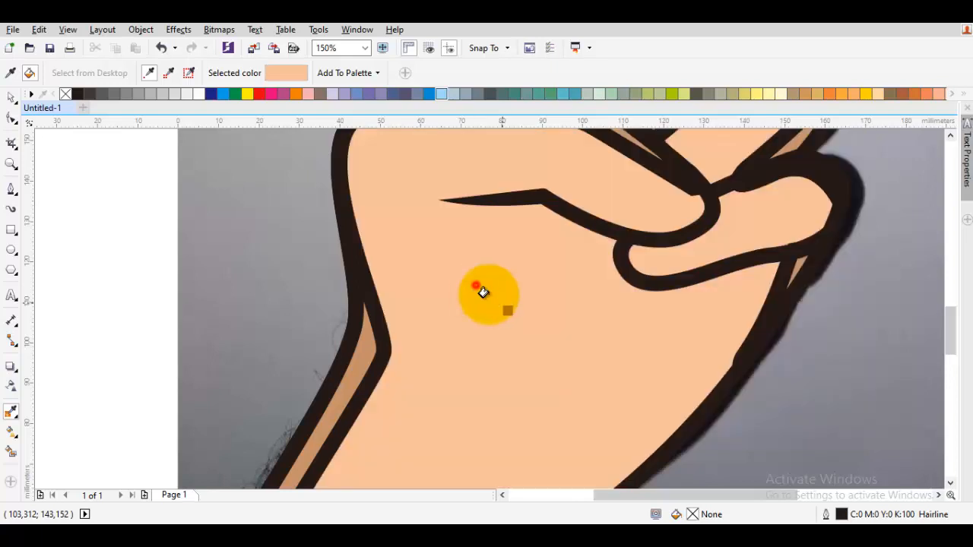
scroll(490, 301, down, 1)
key(space)
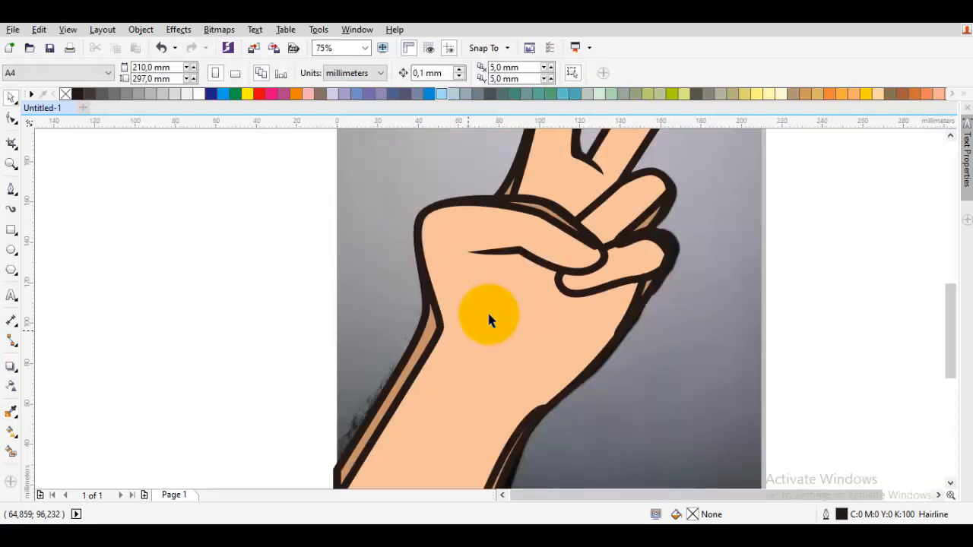
Remove the outline from the edge shadow shape and convert the main hand shape's outline to an object
click(436, 342)
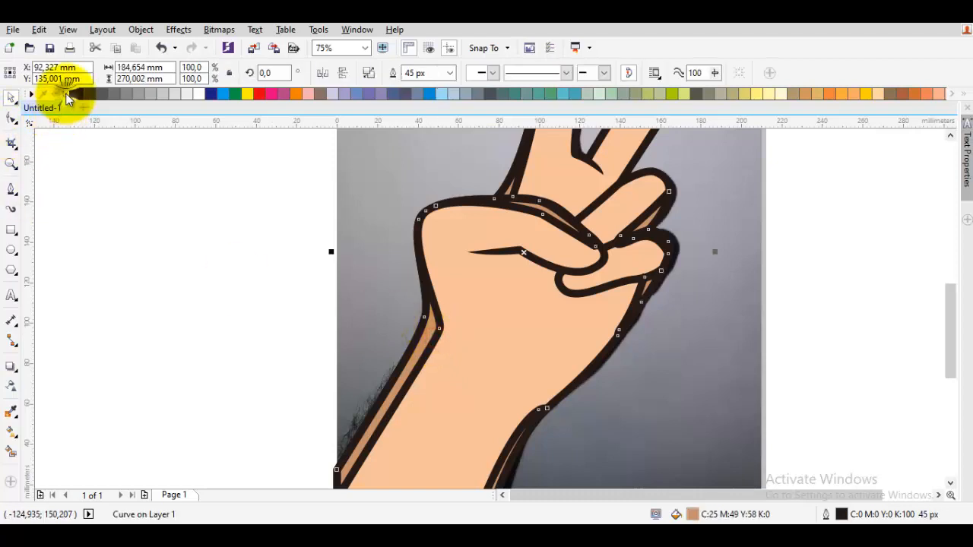
click(66, 93)
click(493, 324)
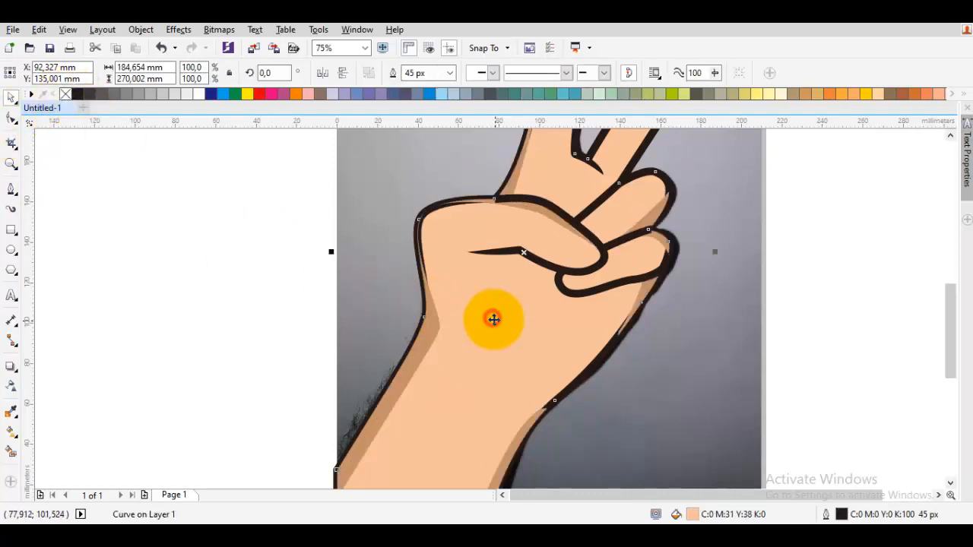
key(ctrl+shift+q)
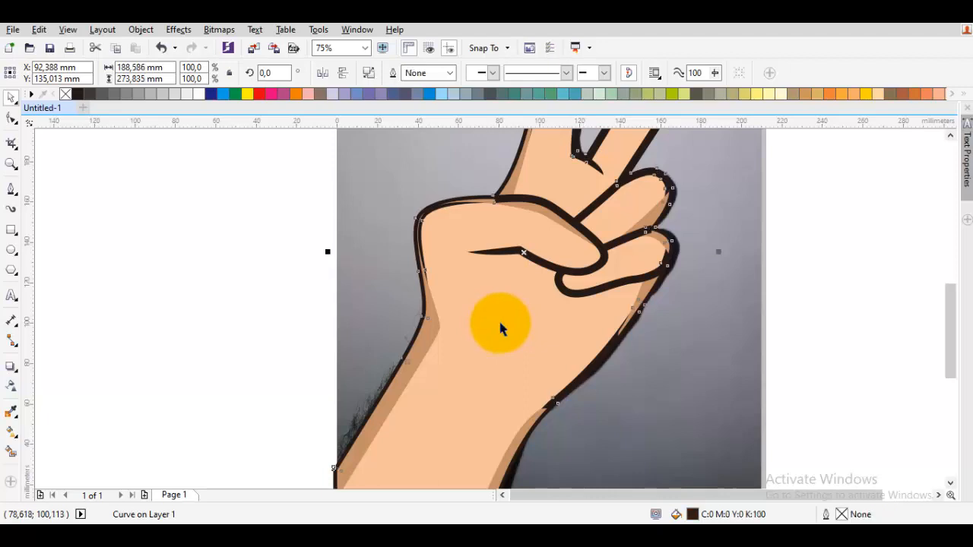
Bring the converted black hand outline to the front of the layer, above the shadow shape
click(613, 350)
click(602, 357)
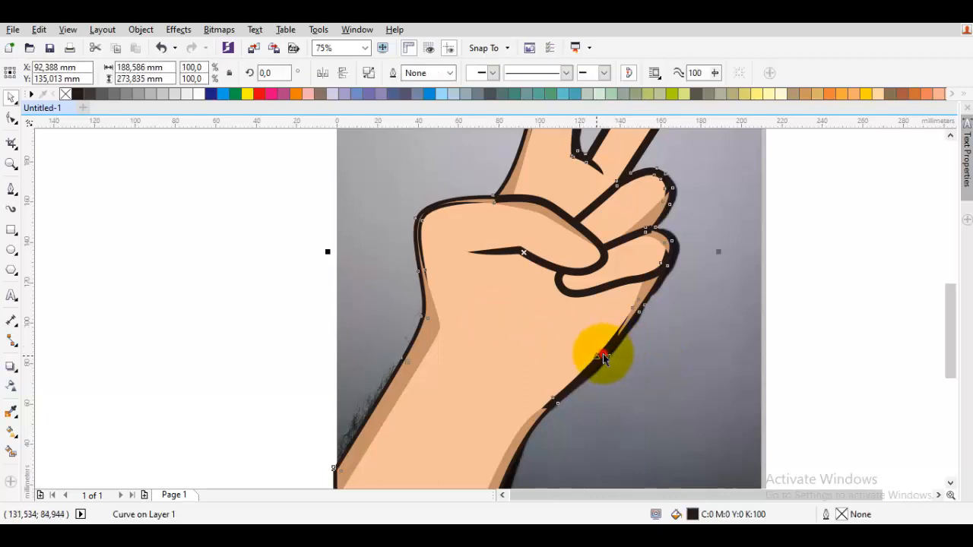
right_click(603, 354)
mouse_move(694, 365)
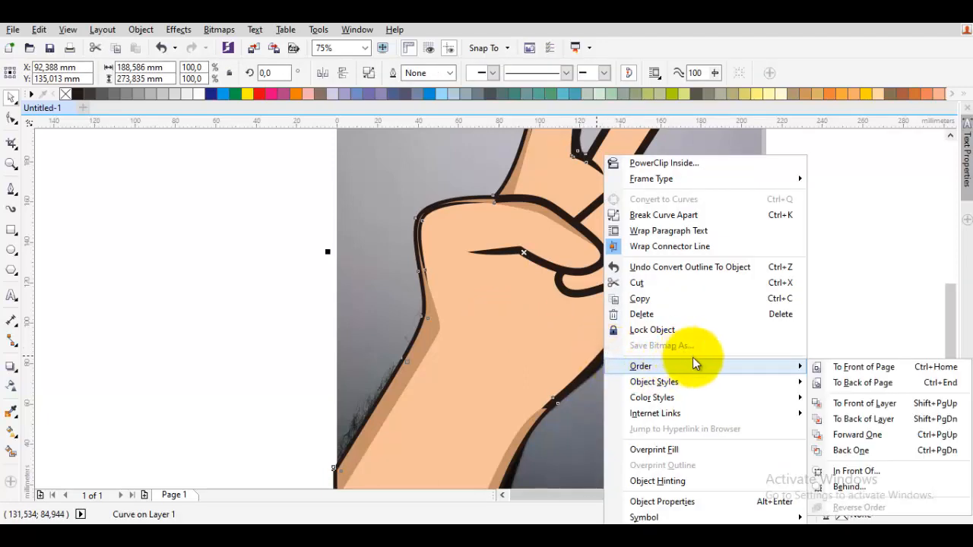
click(846, 403)
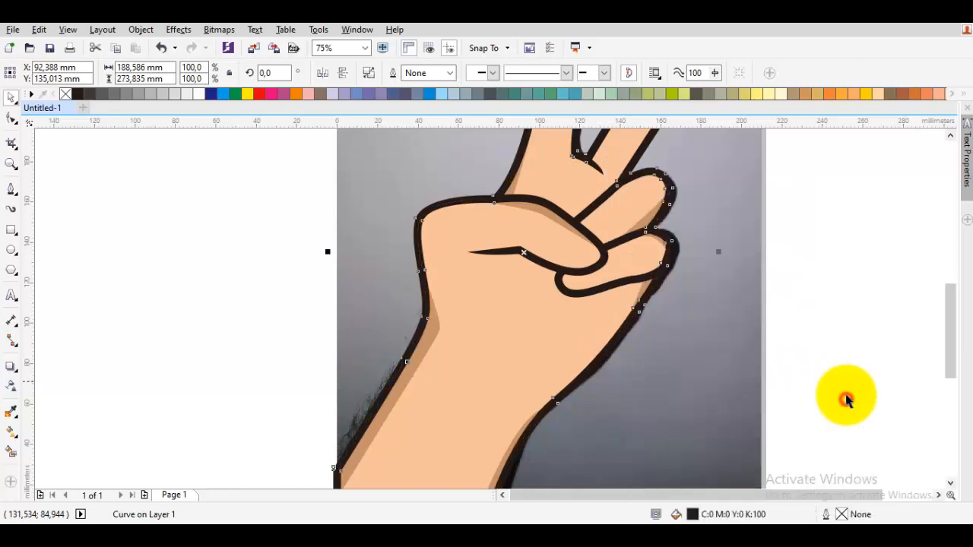
click(751, 307)
scroll(741, 304, down, 1)
key(Escape)
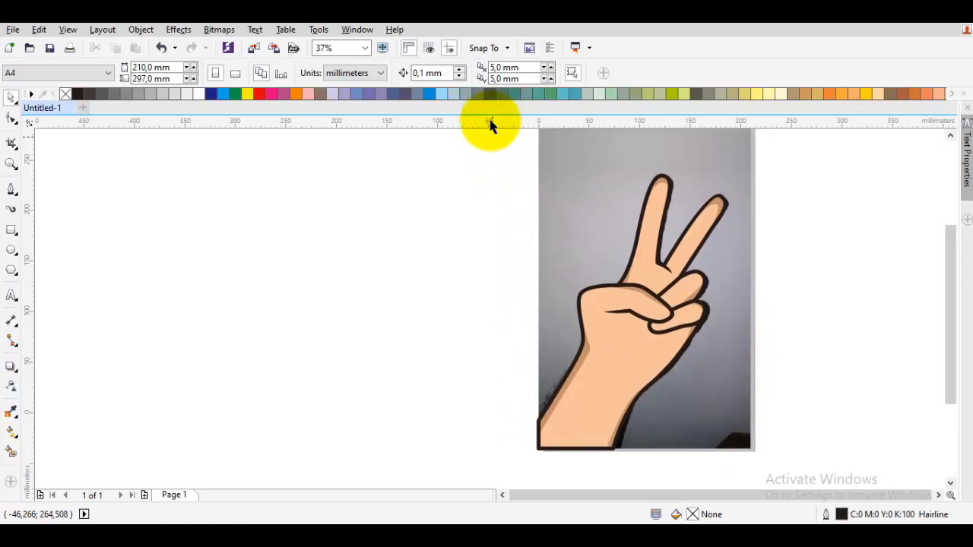
Try moving all hand drawing objects off the photo onto the blank area beside it, and undo the move
scroll(502, 152, up, 1)
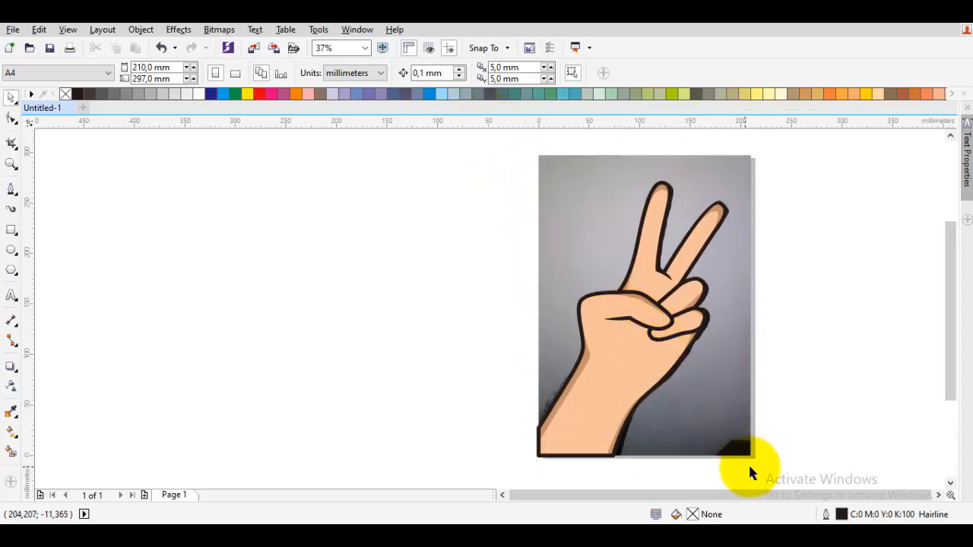
drag(745, 467, 504, 253)
drag(460, 183, 466, 160)
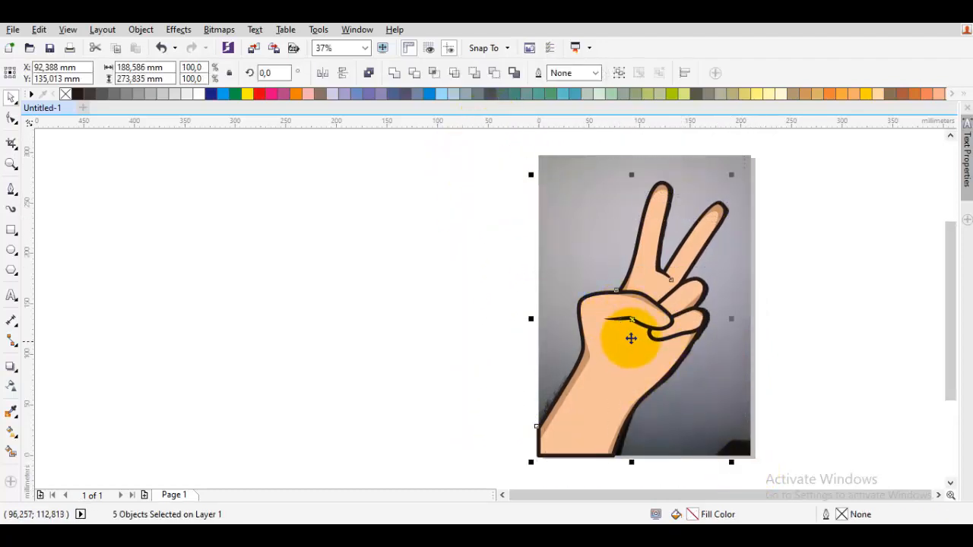
drag(647, 356, 418, 365)
click(436, 311)
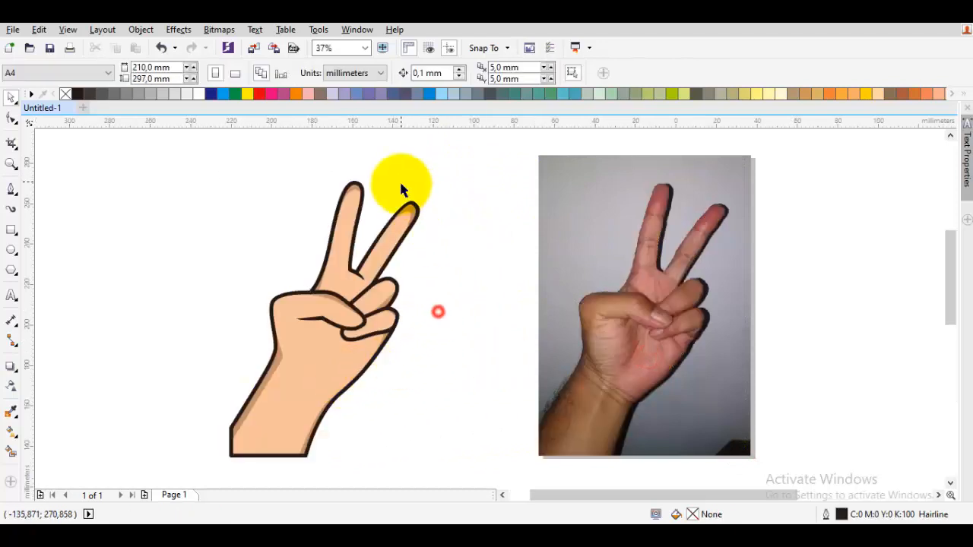
scroll(425, 199, up, 2)
scroll(465, 258, down, 2)
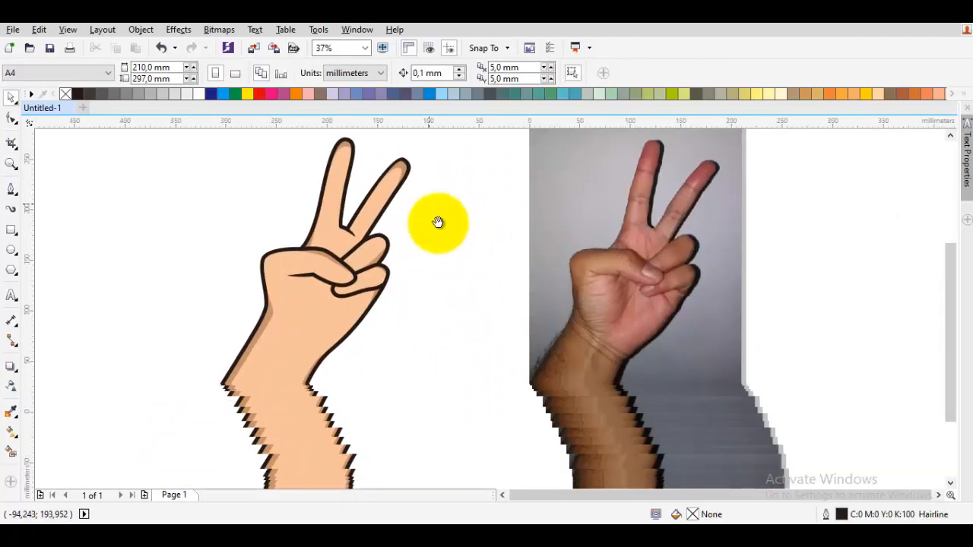
key(ctrl+z)
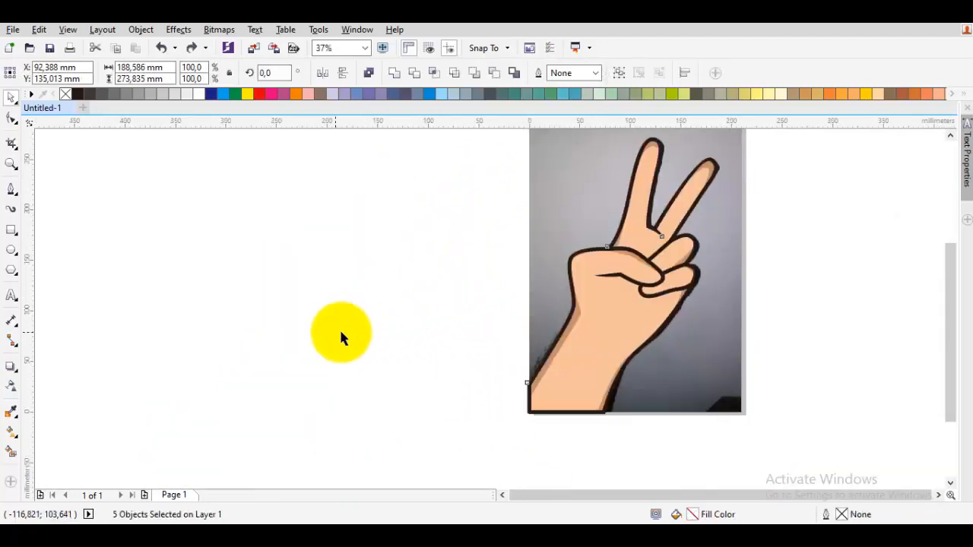
click(337, 332)
Narrow and smooth the shadow's bend at the thumb-side wrist by adjusting its corner node and curve
scroll(580, 319, up, 2)
key(F10)
click(578, 315)
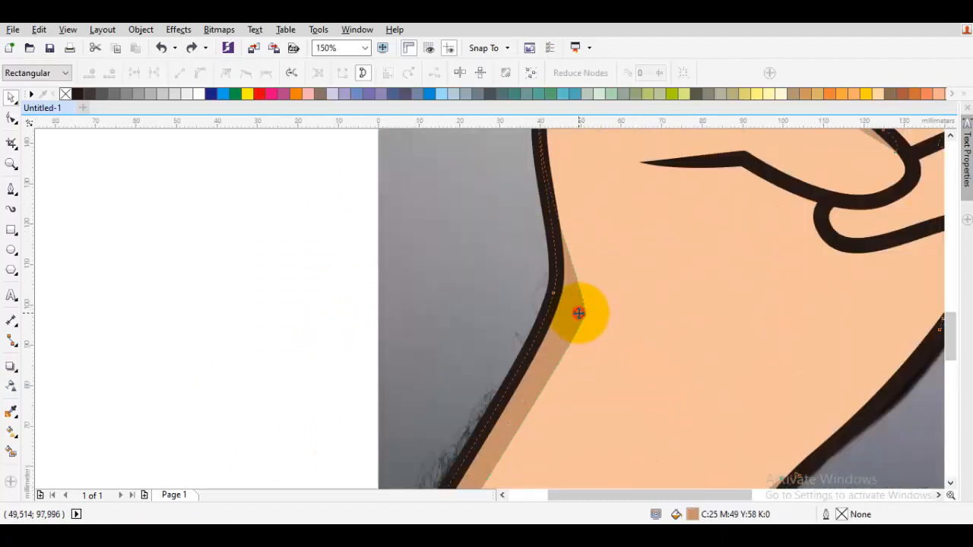
scroll(579, 315, up, 3)
click(607, 386)
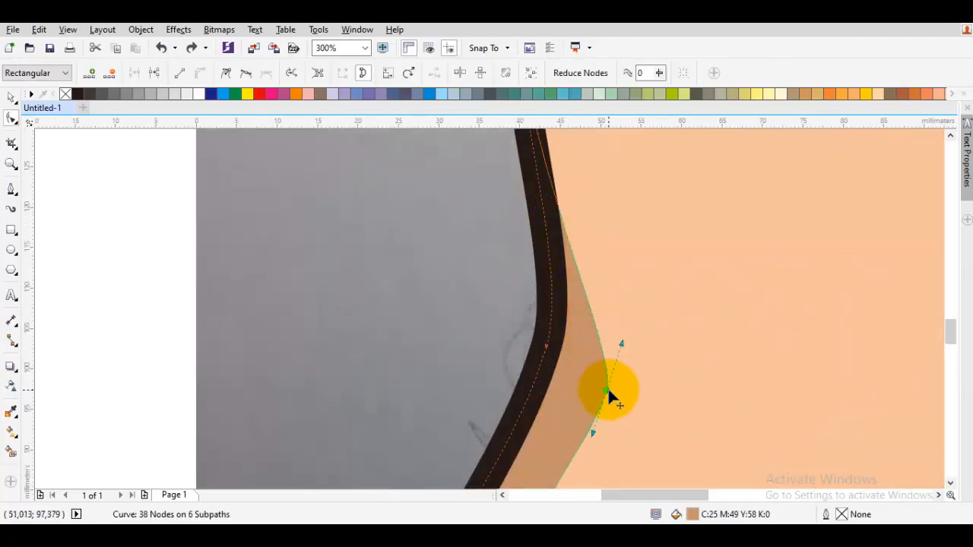
scroll(583, 380, up, 2)
mouse_move(542, 279)
mouse_down()
mouse_move(548, 296)
mouse_move(547, 272)
mouse_up()
scroll(547, 271, down, 2)
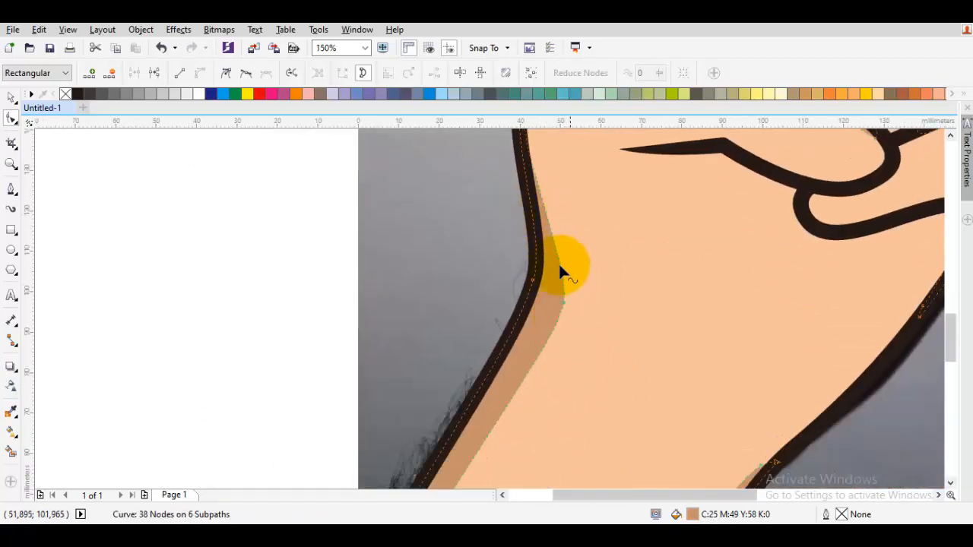
drag(565, 304, 567, 230)
key(space)
key(Escape)
scroll(566, 242, down, 1)
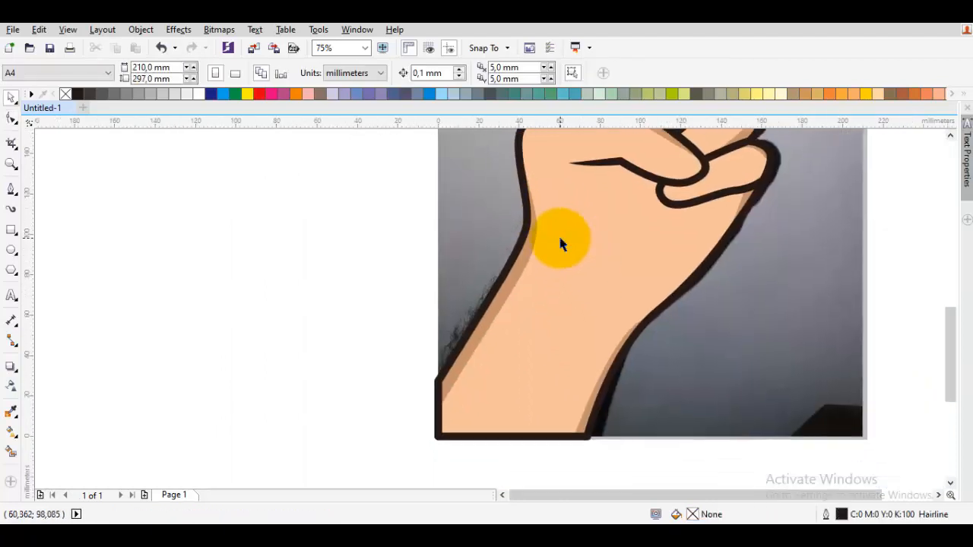
scroll(571, 243, down, 1)
Reshape the shadow on the little-finger side of the forearm by moving its upper node onto the outline and bending its inner curve
scroll(596, 244, up, 3)
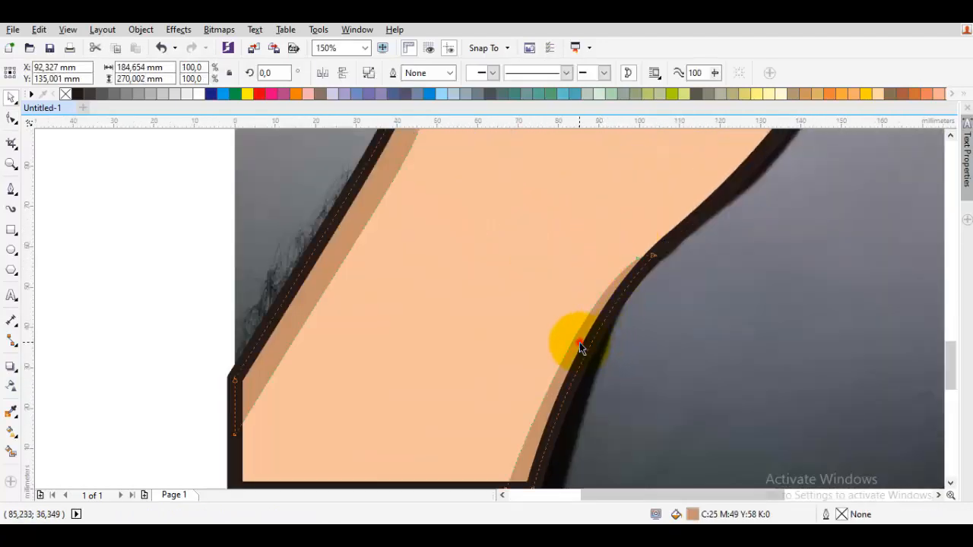
double_click(580, 344)
mouse_move(656, 262)
mouse_down()
mouse_move(674, 238)
mouse_move(646, 258)
mouse_up()
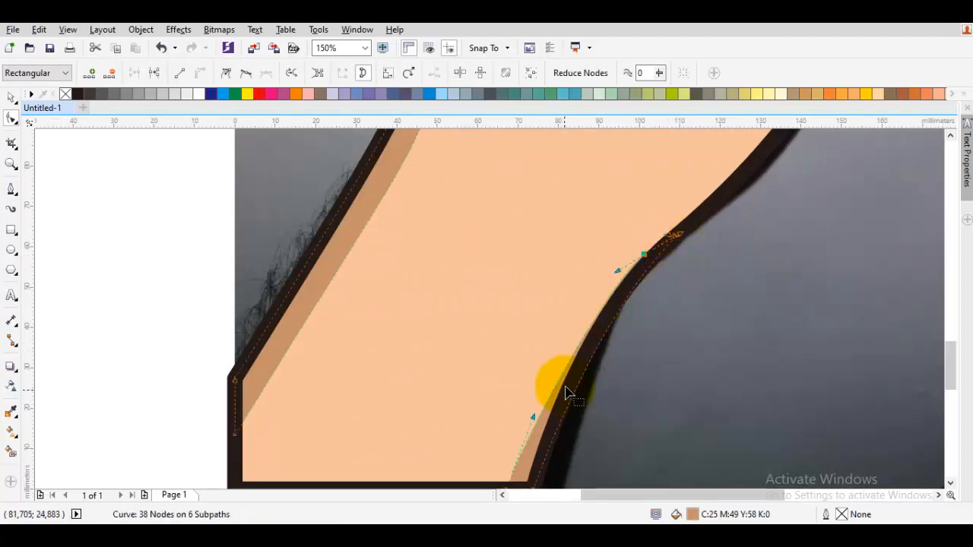
drag(534, 415, 533, 386)
key(space)
key(Escape)
scroll(534, 386, down, 2)
drag(574, 314, 558, 351)
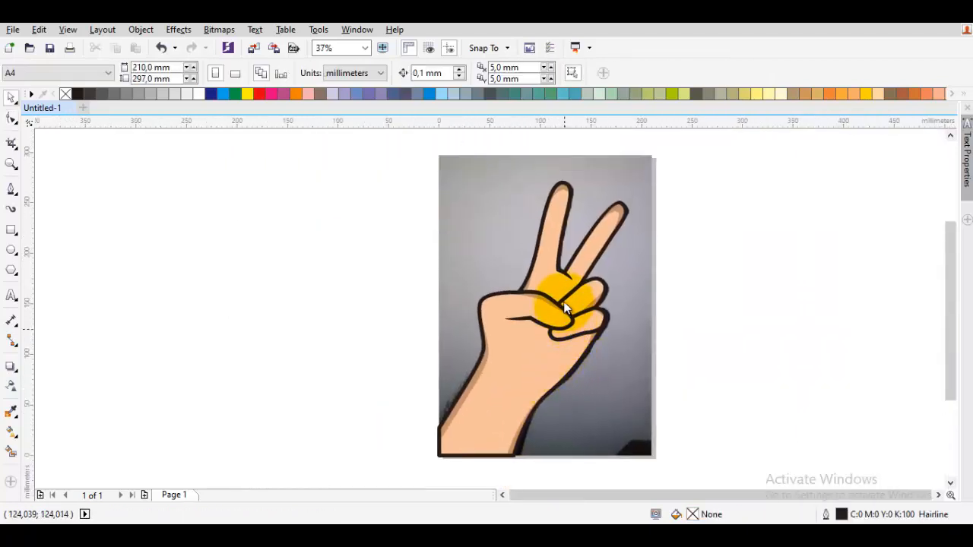
key(ctrl+s)
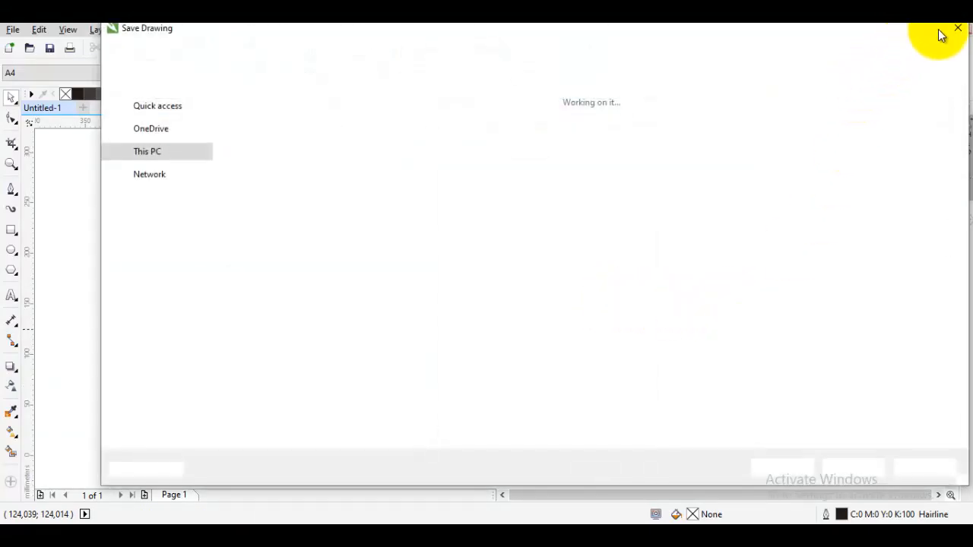
click(959, 30)
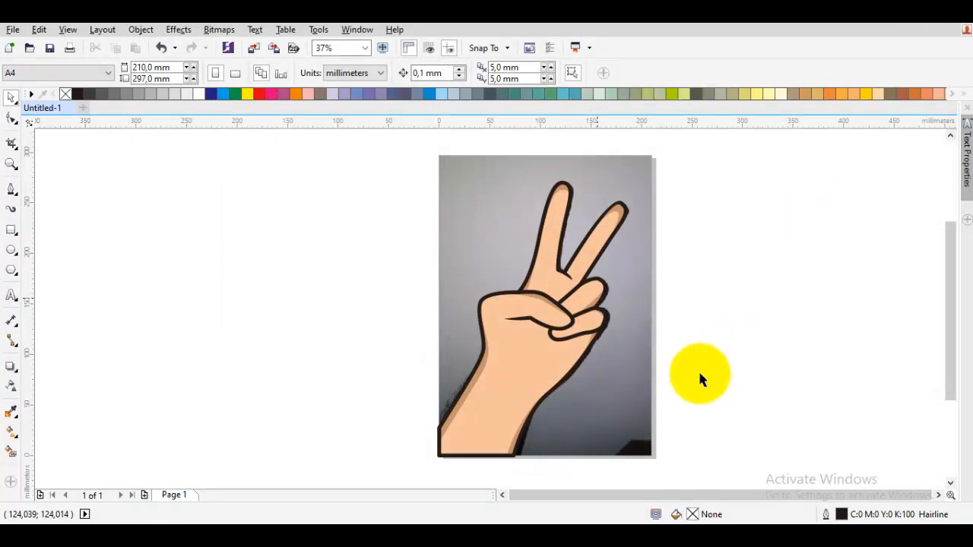
Place a copy of the complete hand drawing on the blank area beside the photo, centred at about X 519 mm
scroll(694, 382, down, 2)
drag(608, 451, 426, 272)
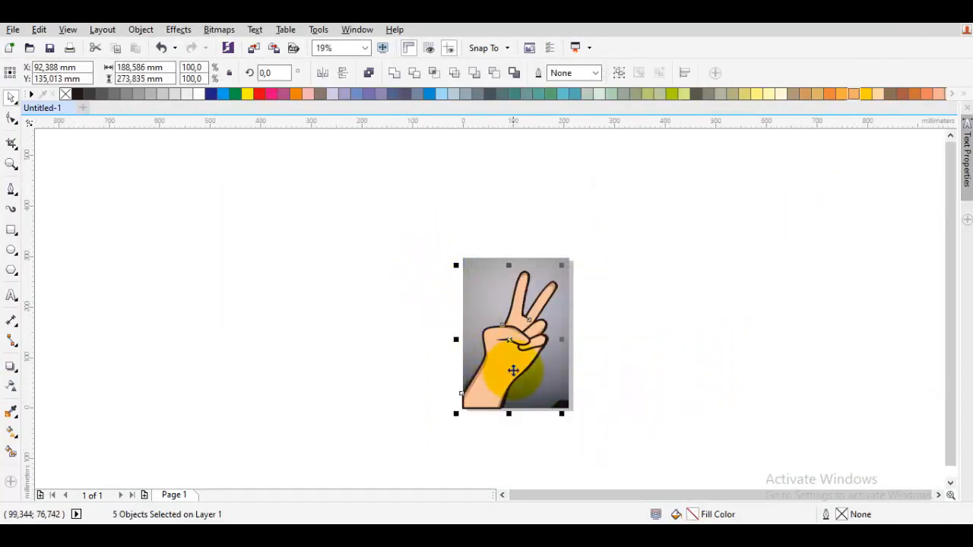
mouse_move(512, 369)
mouse_down()
mouse_move(699, 348)
mouse_move(711, 360)
mouse_up()
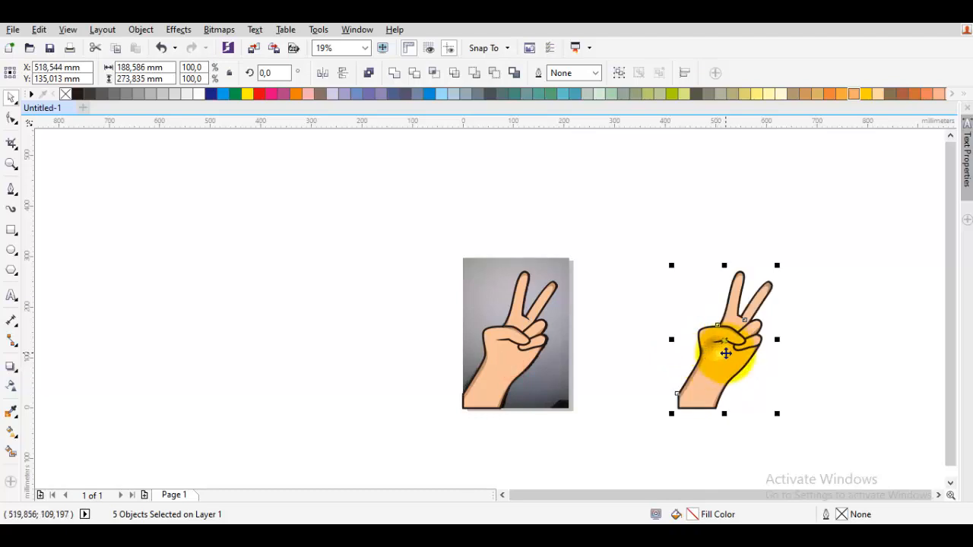
right_click(711, 360)
Group all objects of the copied hand drawing
click(671, 262)
scroll(744, 439, up, 4)
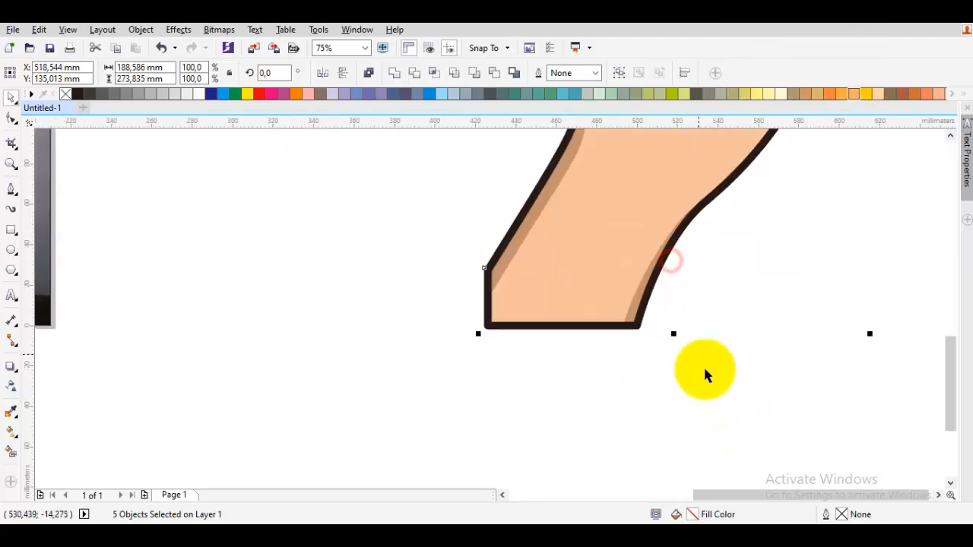
scroll(705, 369, down, 1)
right_click(569, 323)
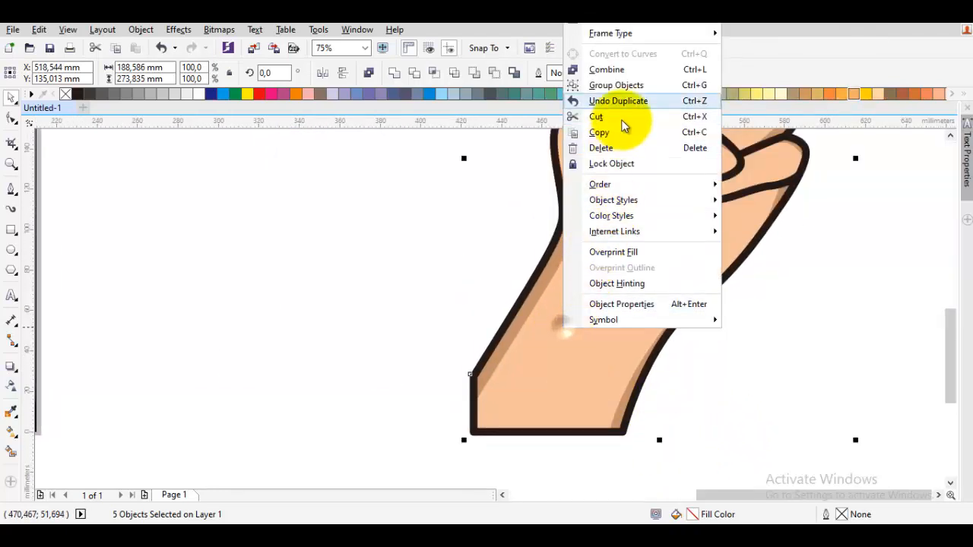
click(620, 85)
click(494, 259)
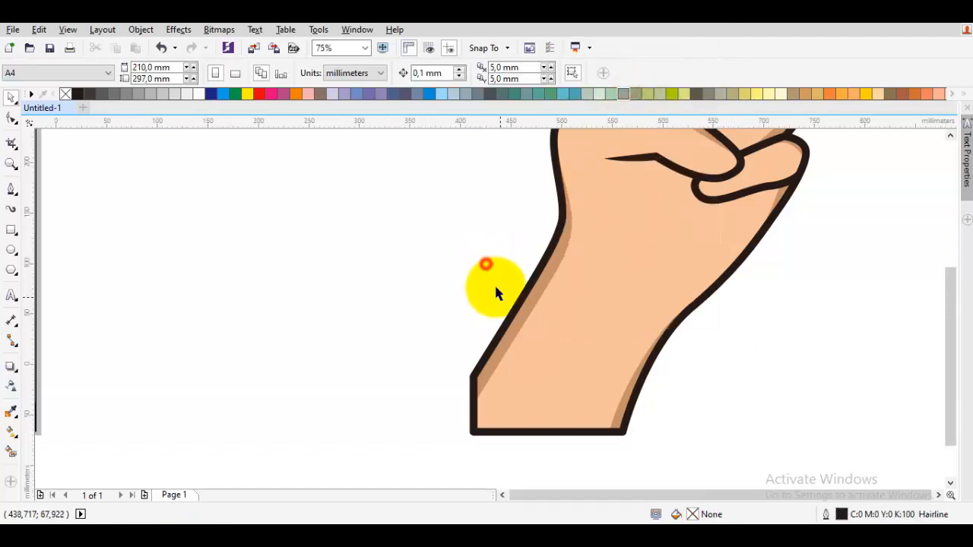
Draw a circle about 236 mm in diameter centred on the copied hand and fill it with yellow CMYK 0, 20, 100, 0
scroll(494, 283, down, 2)
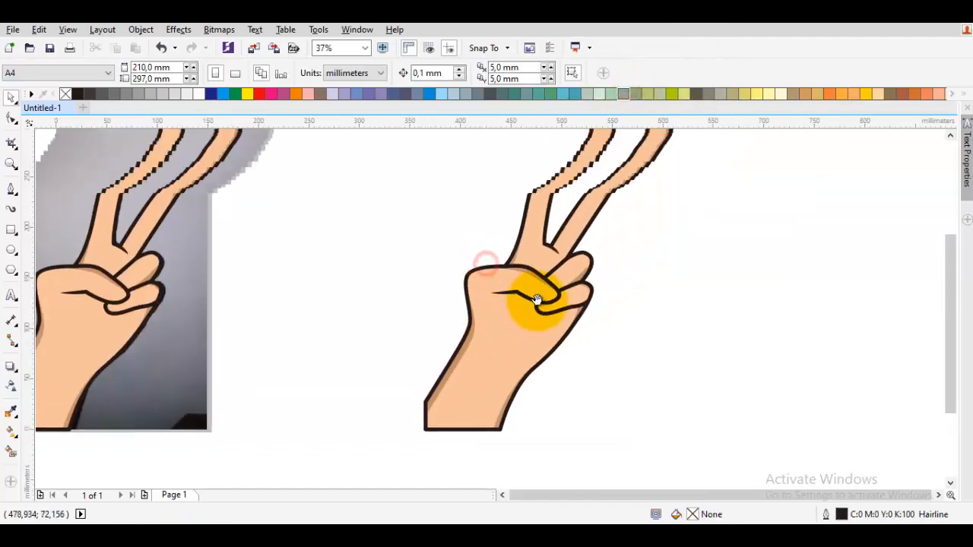
click(10, 250)
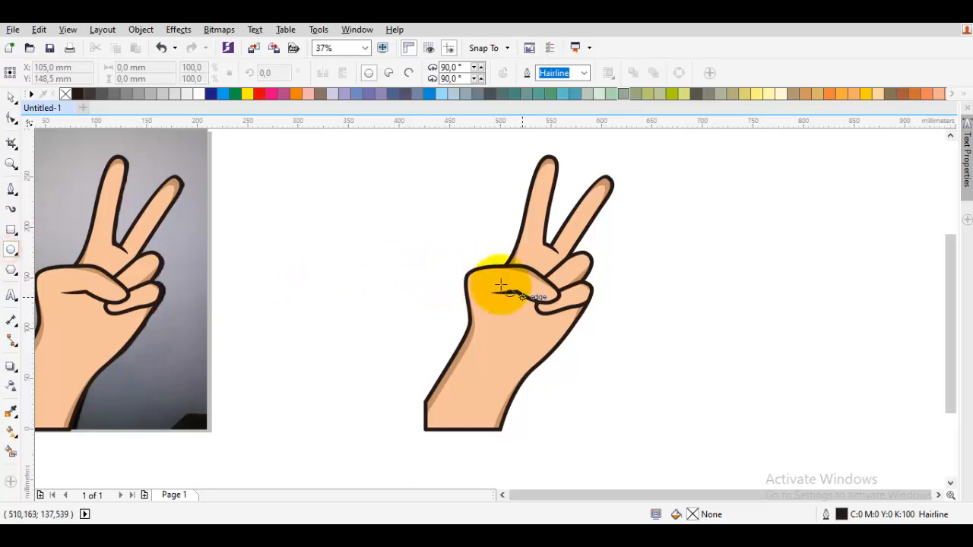
drag(525, 304, 581, 420)
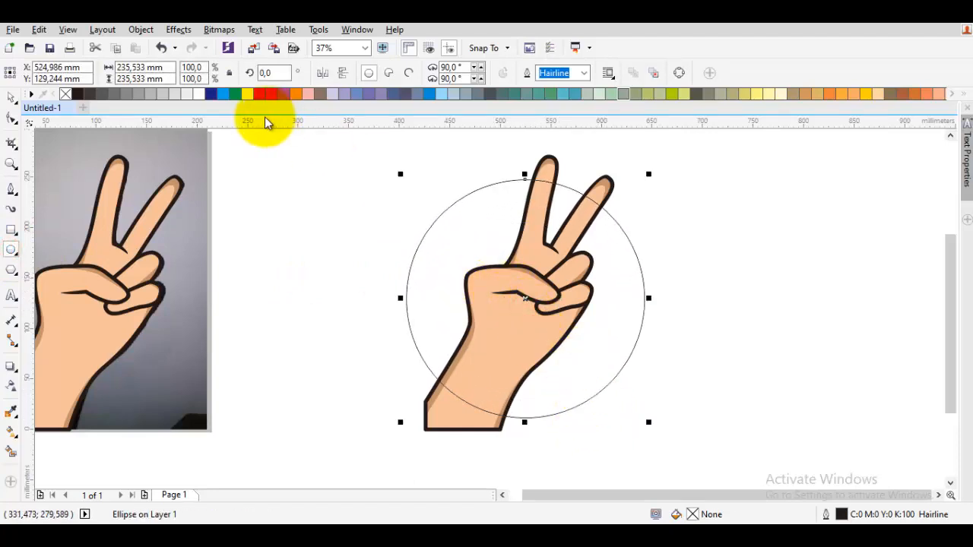
click(866, 93)
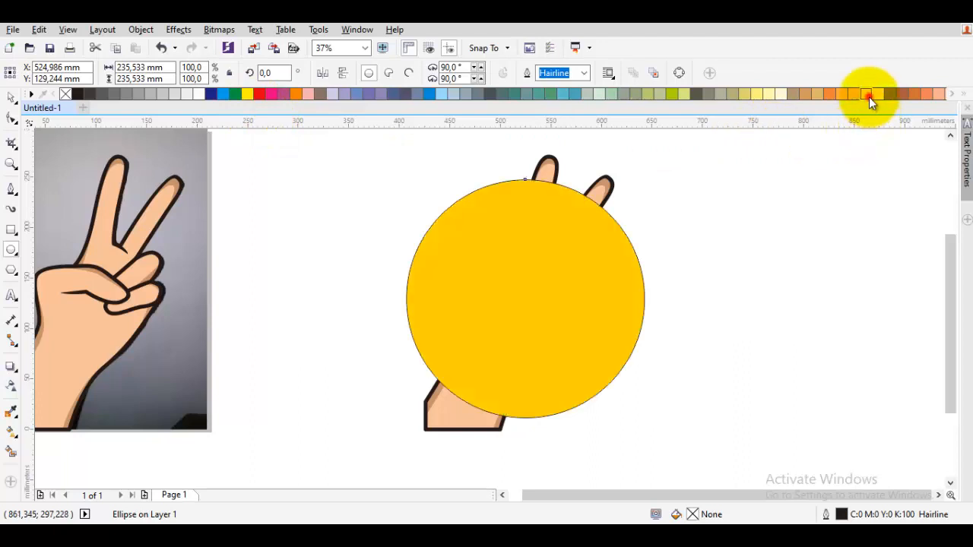
key(space)
Send the yellow circle to the back of the layer, behind the copied hand
right_click(601, 269)
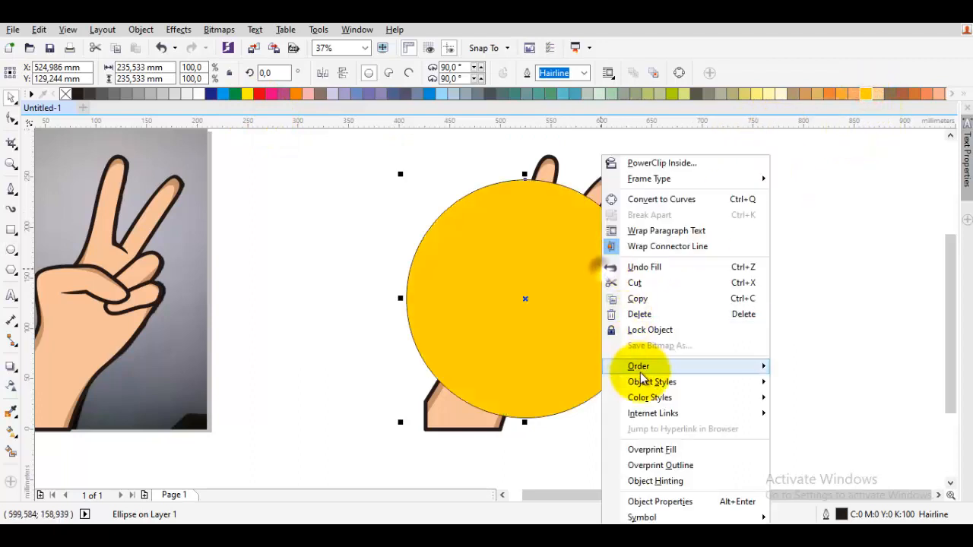
mouse_move(631, 368)
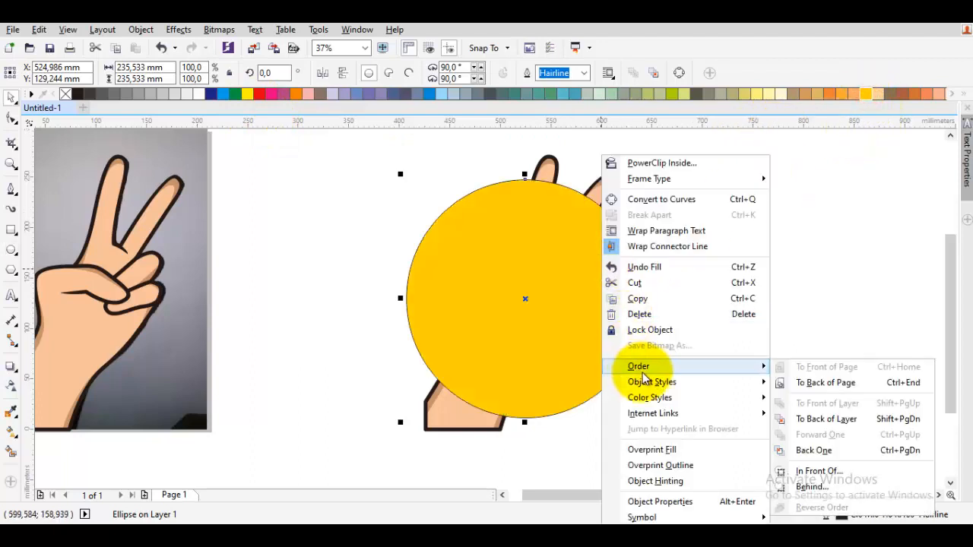
click(835, 419)
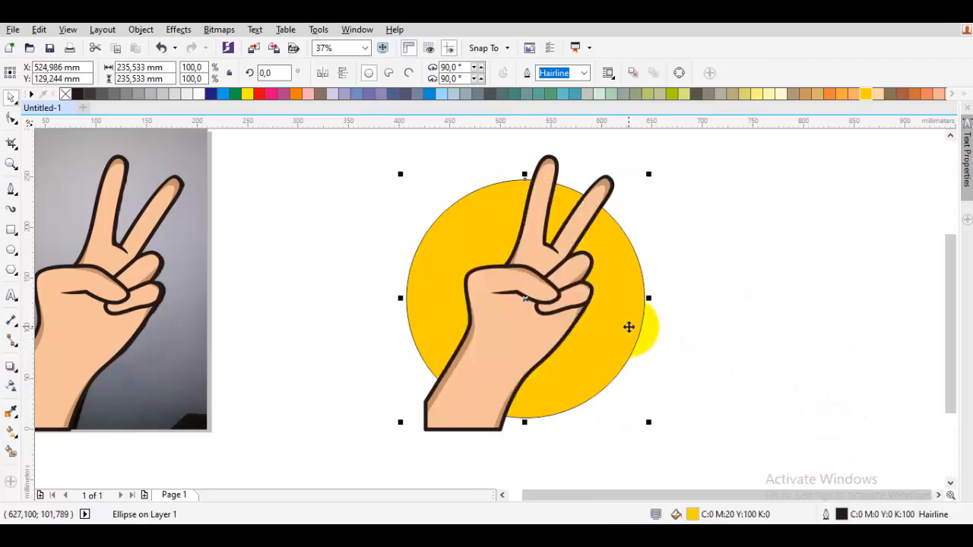
Copy the circle about 47 mm to the left and 112 mm down, and cut the copy out of the back circle to form a crescent
drag(628, 326, 560, 384)
click(728, 325)
right_click(588, 419)
shift+click(591, 321)
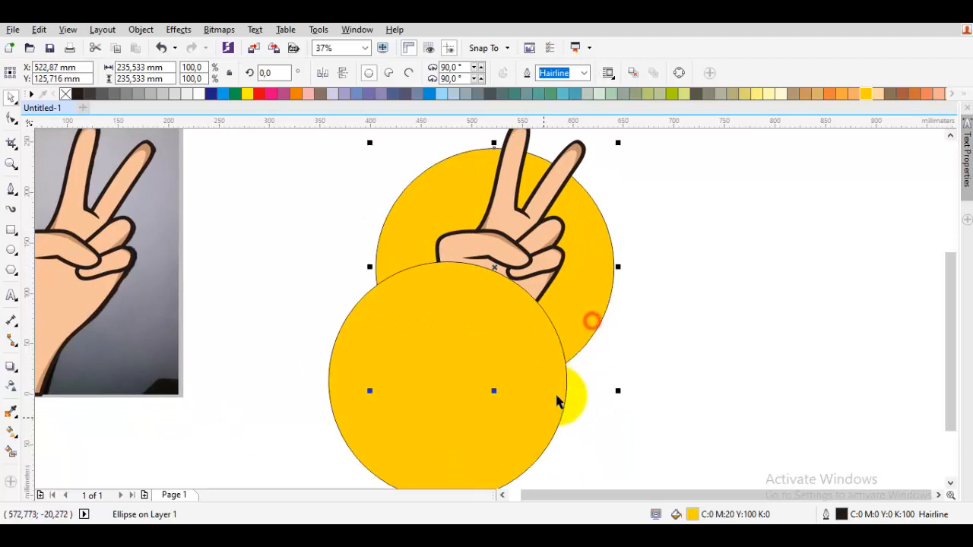
click(494, 72)
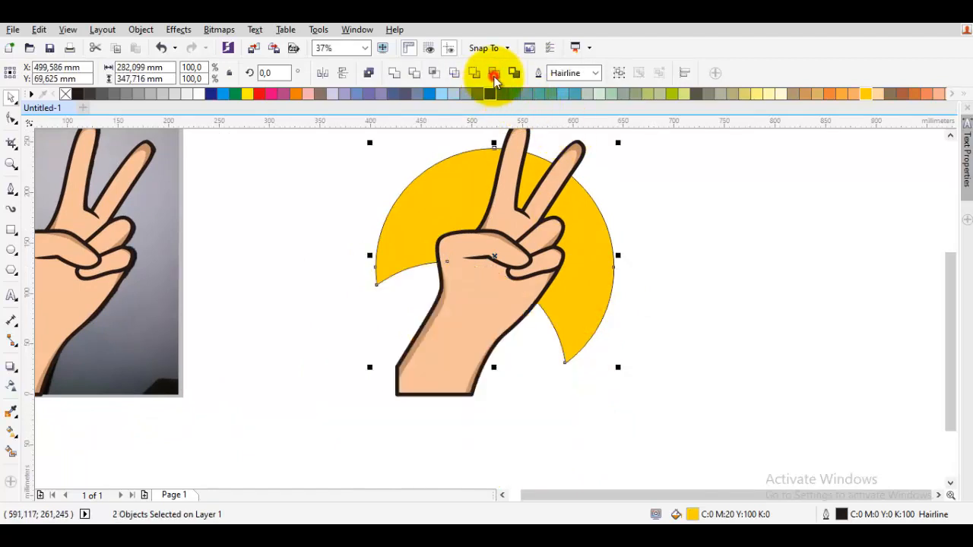
Undo the crescent cut and trim the lower circle copy with the circle behind the hand
key(ctrl+z)
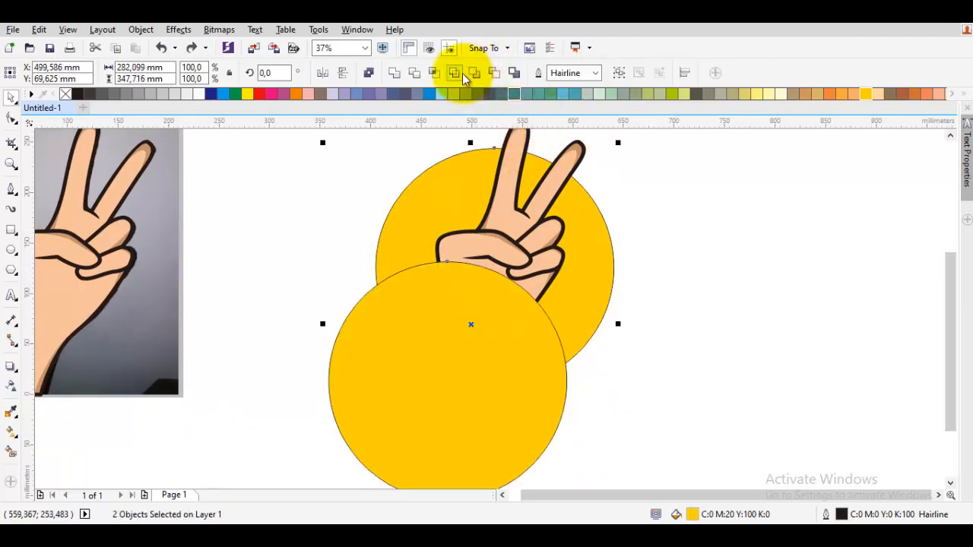
click(420, 75)
click(707, 308)
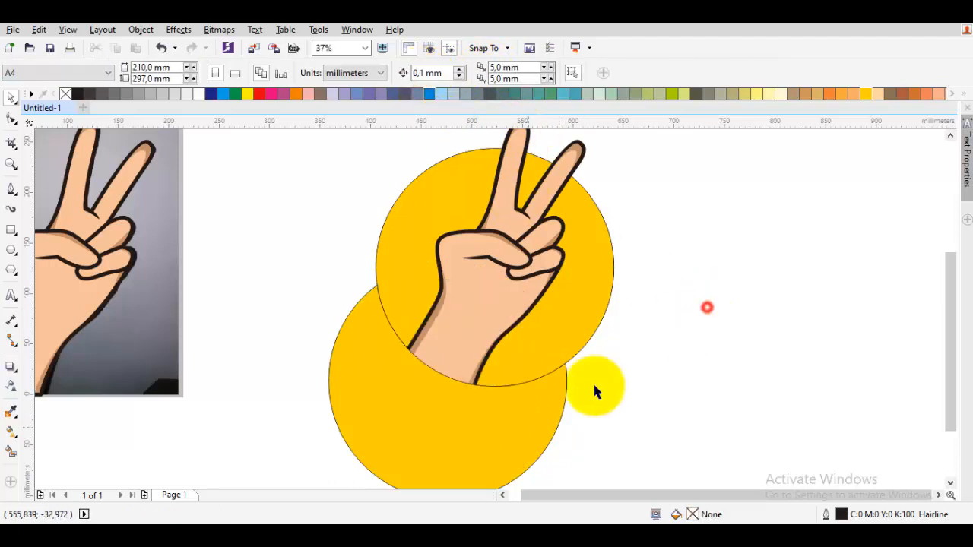
Cut the lower crescent out of the hand group so the wrist ends at the yellow circle's edge
click(528, 428)
shift+click(488, 282)
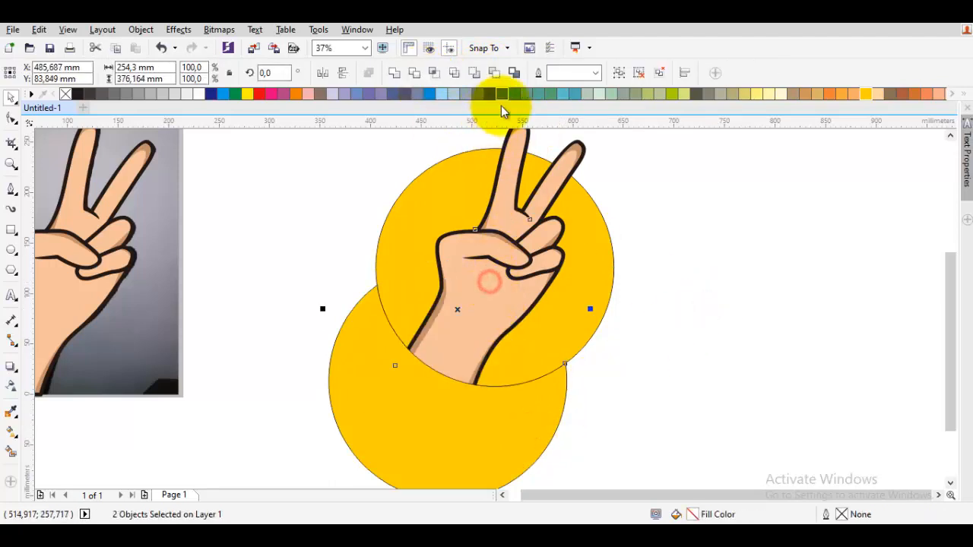
click(494, 79)
click(785, 289)
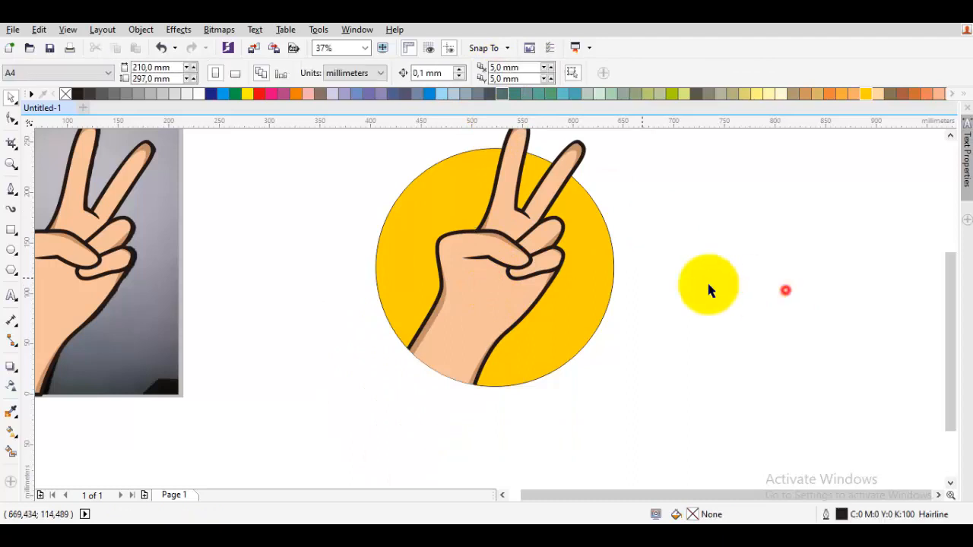
Remove the outline from the yellow circle behind the hand
scroll(641, 298, up, 1)
click(600, 316)
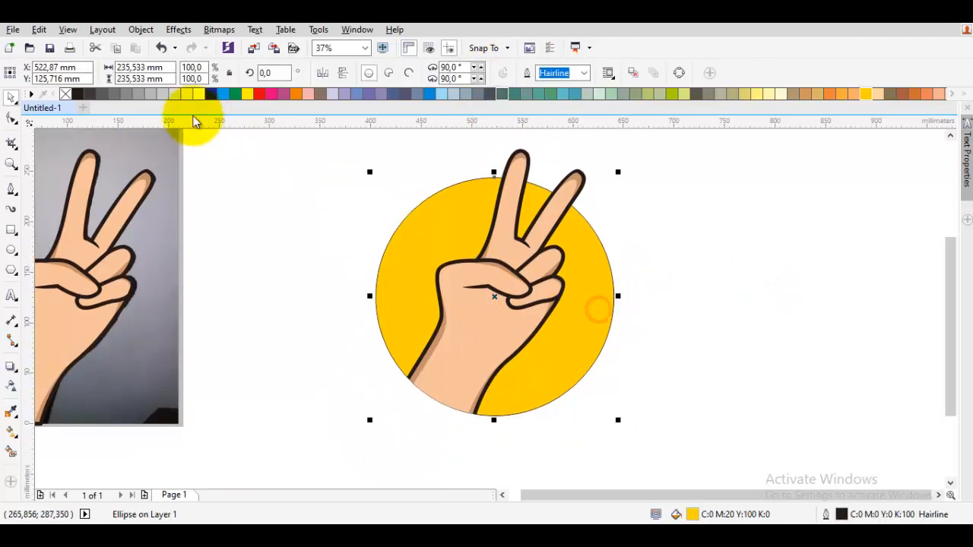
right_click(65, 93)
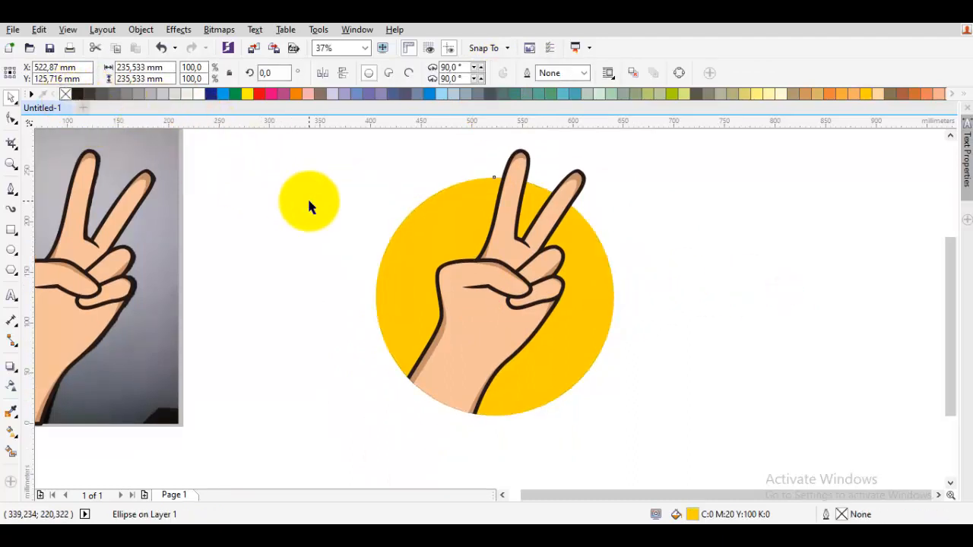
click(308, 200)
Group the trimmed hand with the yellow circle
scroll(382, 216, down, 1)
drag(417, 235, 341, 152)
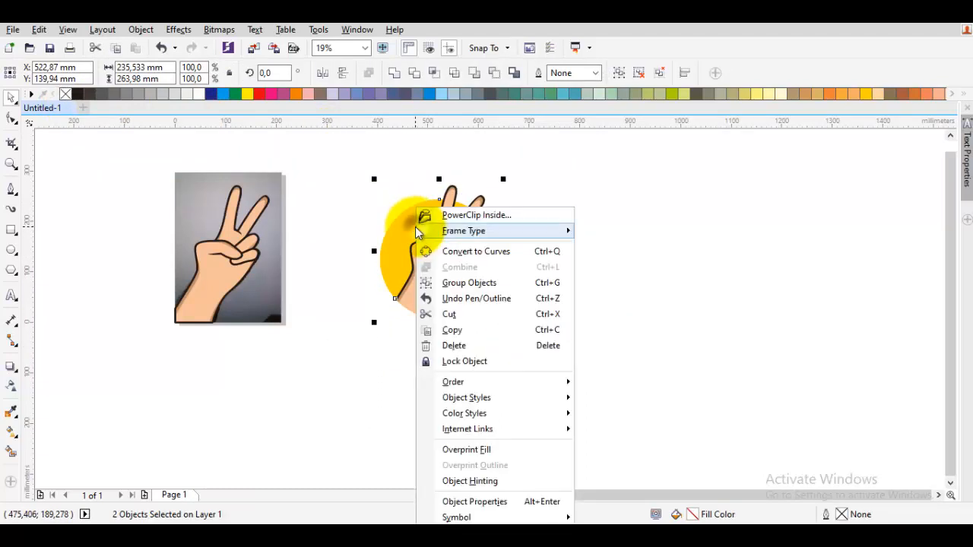
click(448, 279)
click(574, 261)
scroll(434, 222, up, 1)
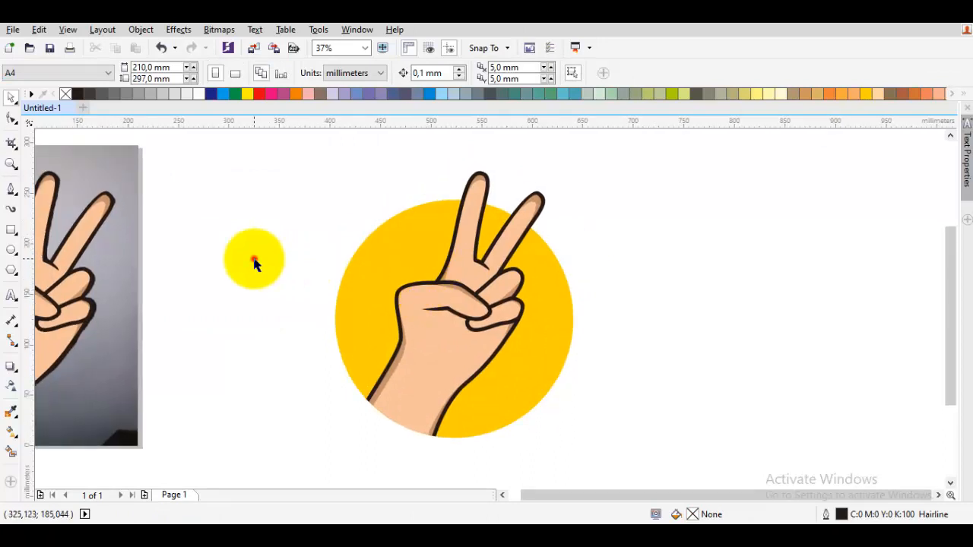
click(253, 260)
drag(335, 286, 321, 291)
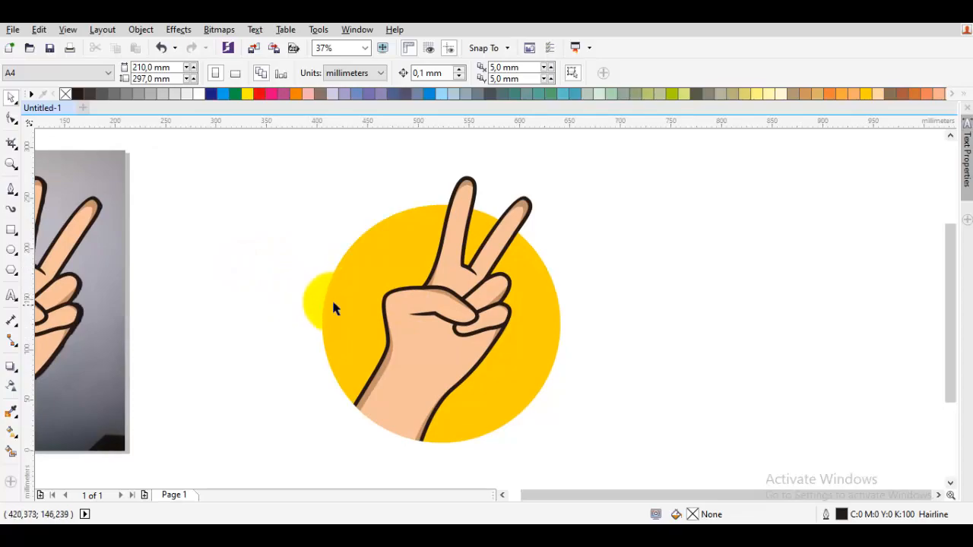